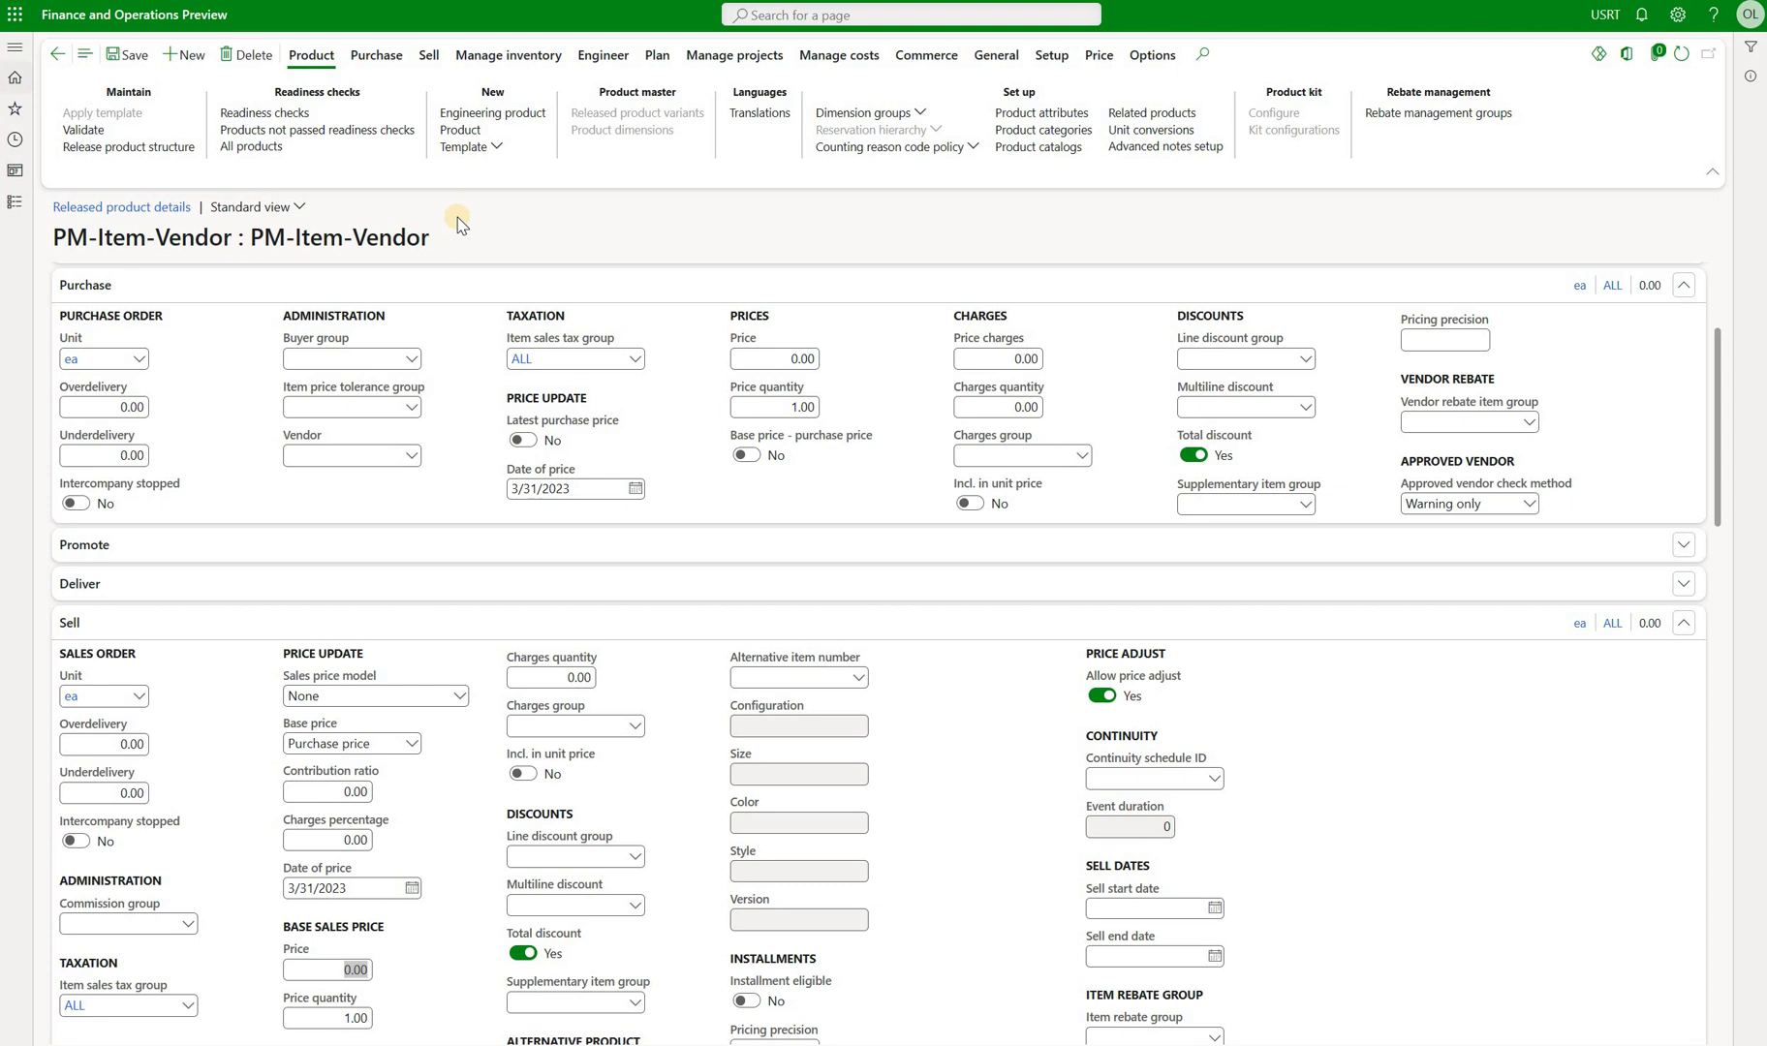
Look up the posted trade agreements for item PM-Item-Vendor with Match values only turned off
{"action": "left_click", "coordinate": [1095, 55]}
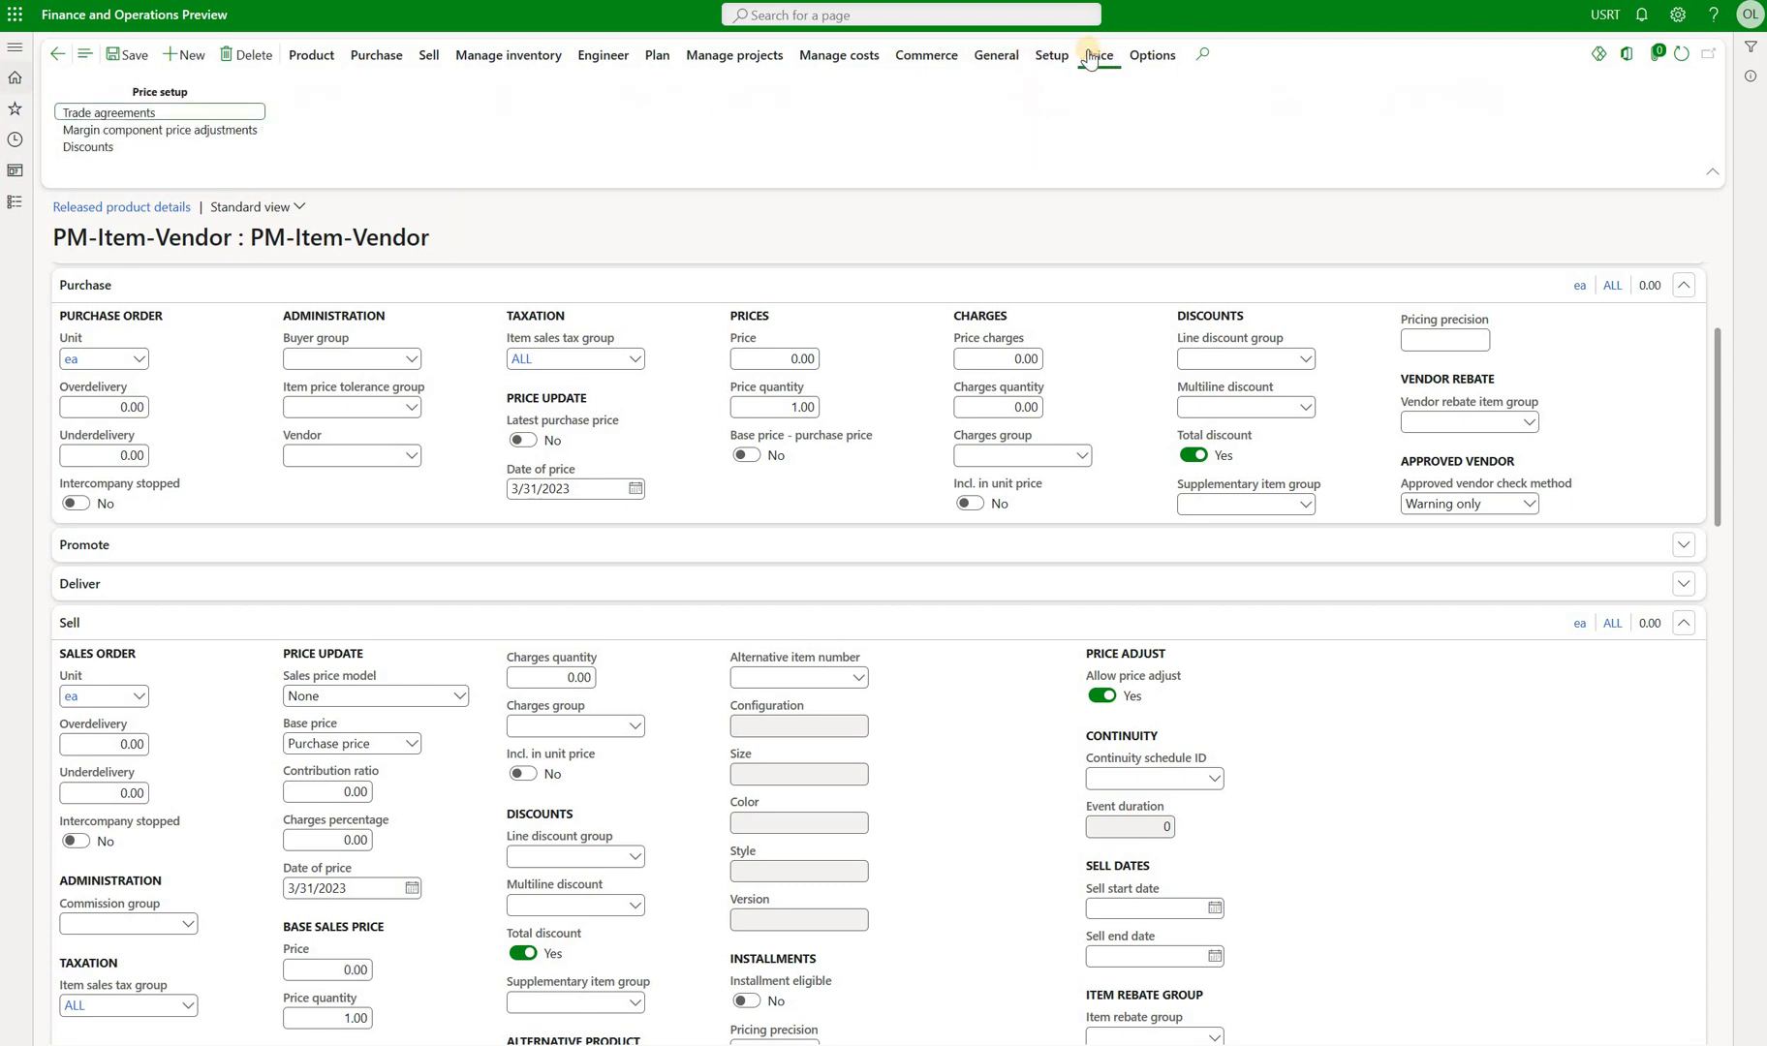
{"action": "left_click", "coordinate": [152, 113]}
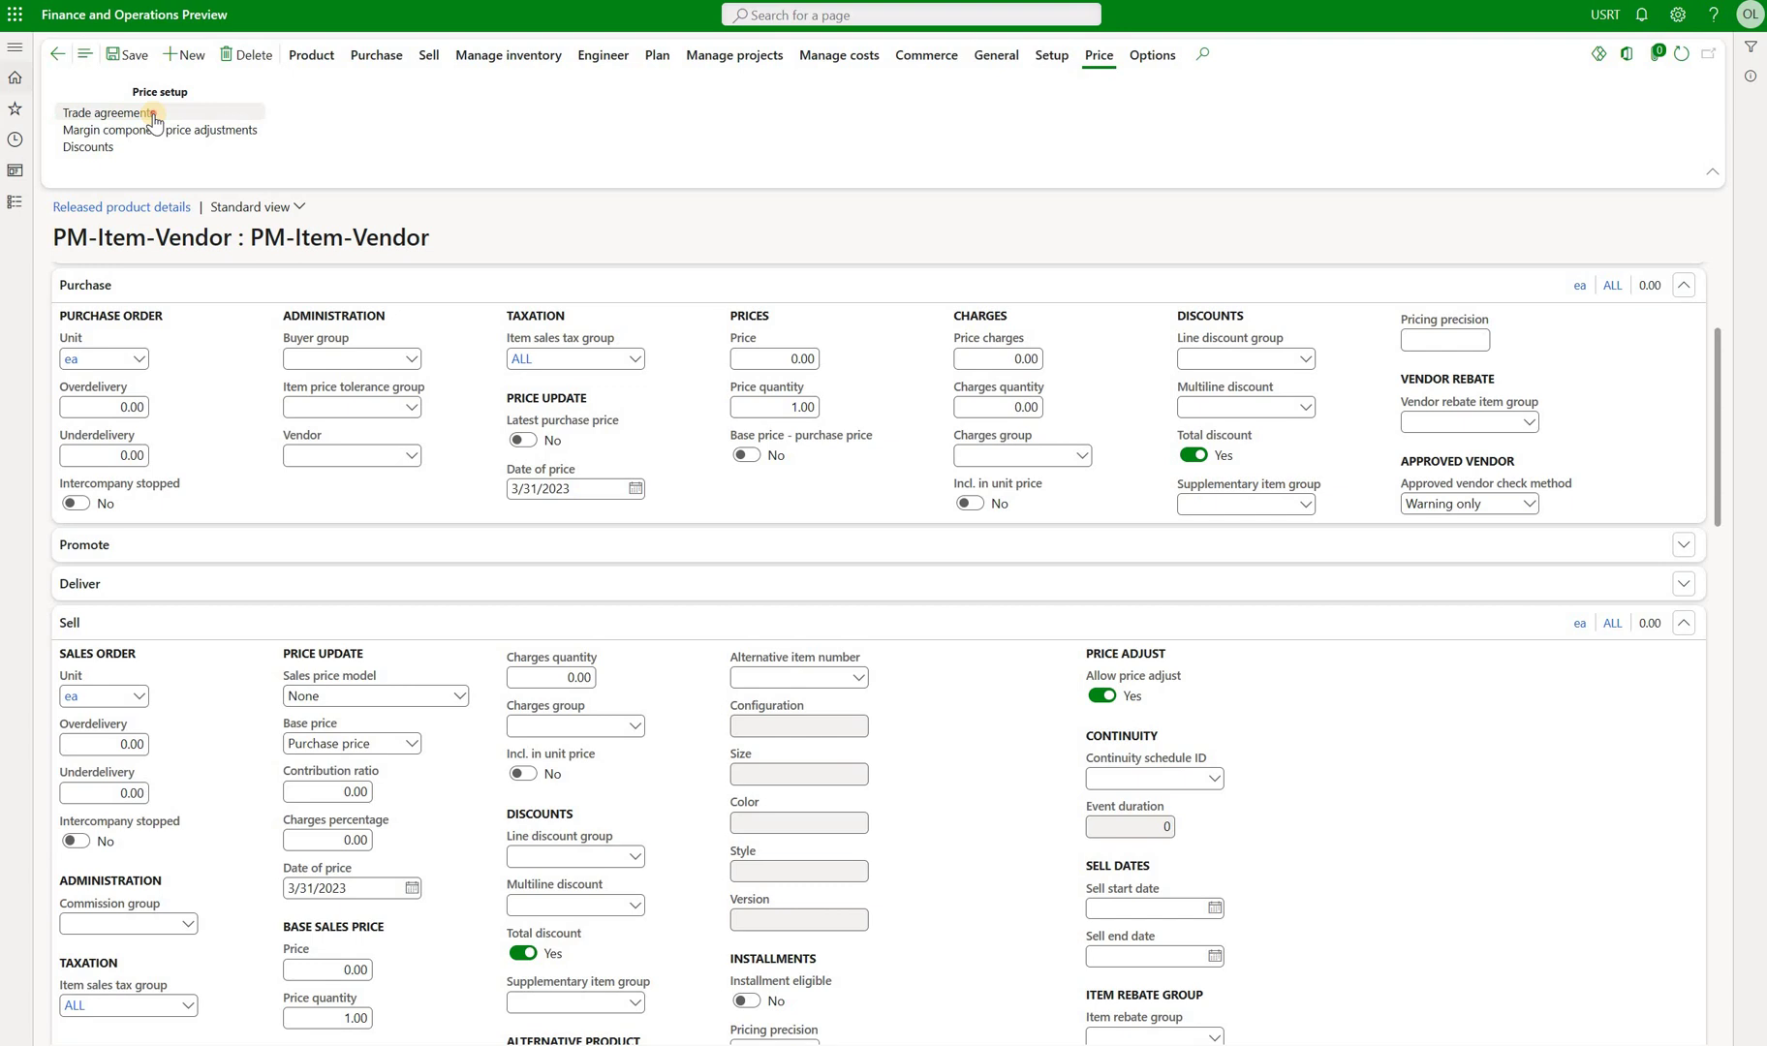
{"action": "left_click", "coordinate": [1257, 204]}
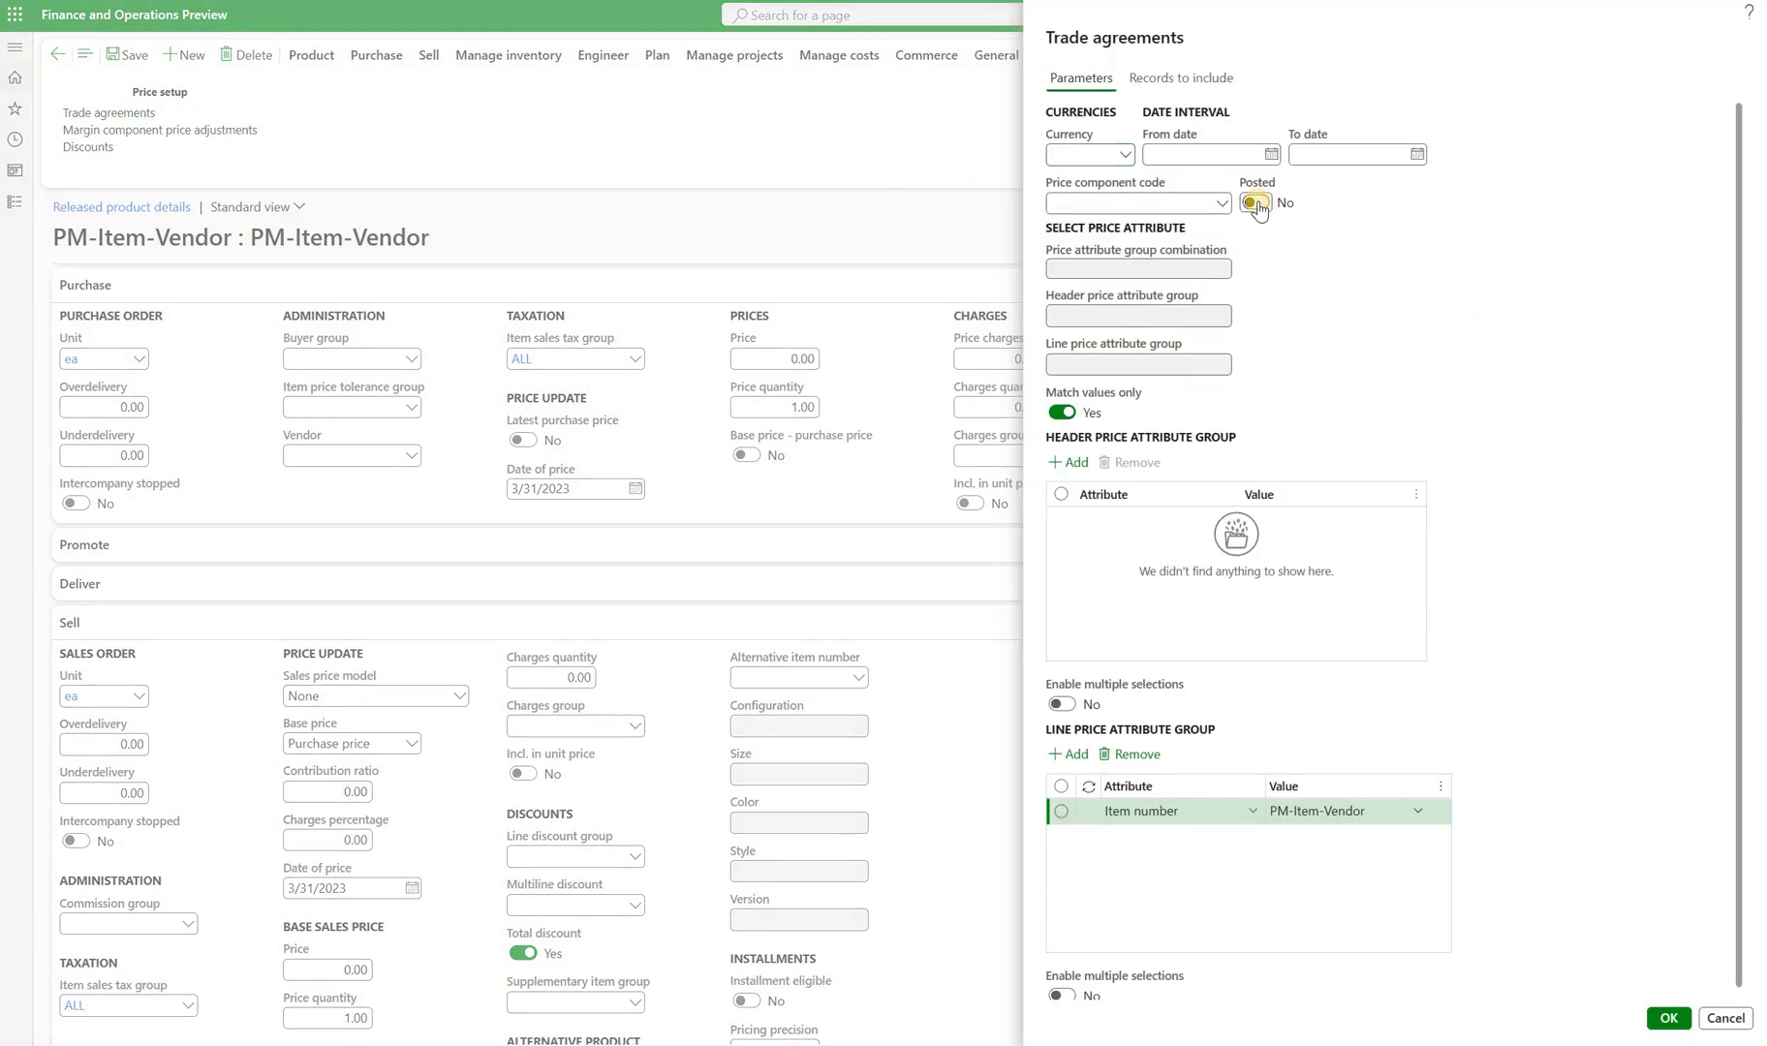
{"action": "left_click", "coordinate": [1063, 414]}
{"action": "left_click", "coordinate": [1063, 414]}
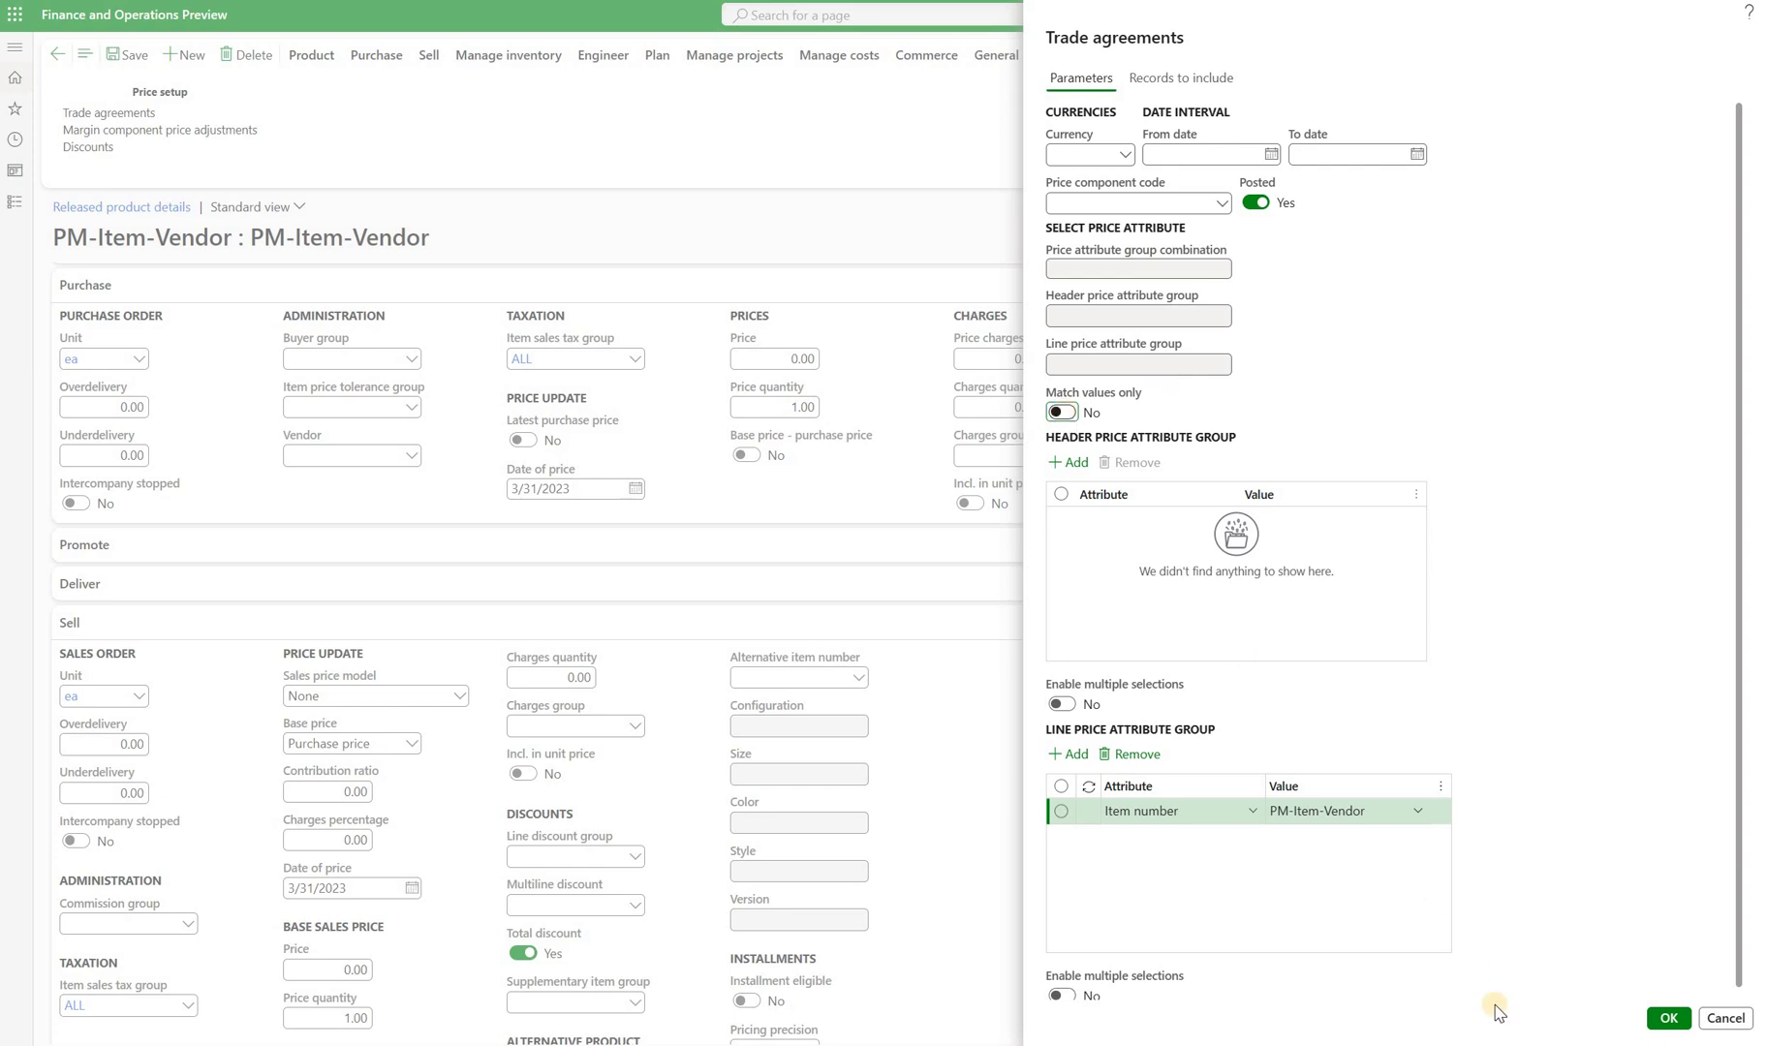
{"action": "left_click", "coordinate": [1278, 806]}
{"action": "left_click", "coordinate": [1278, 892]}
{"action": "left_click", "coordinate": [1669, 1017]}
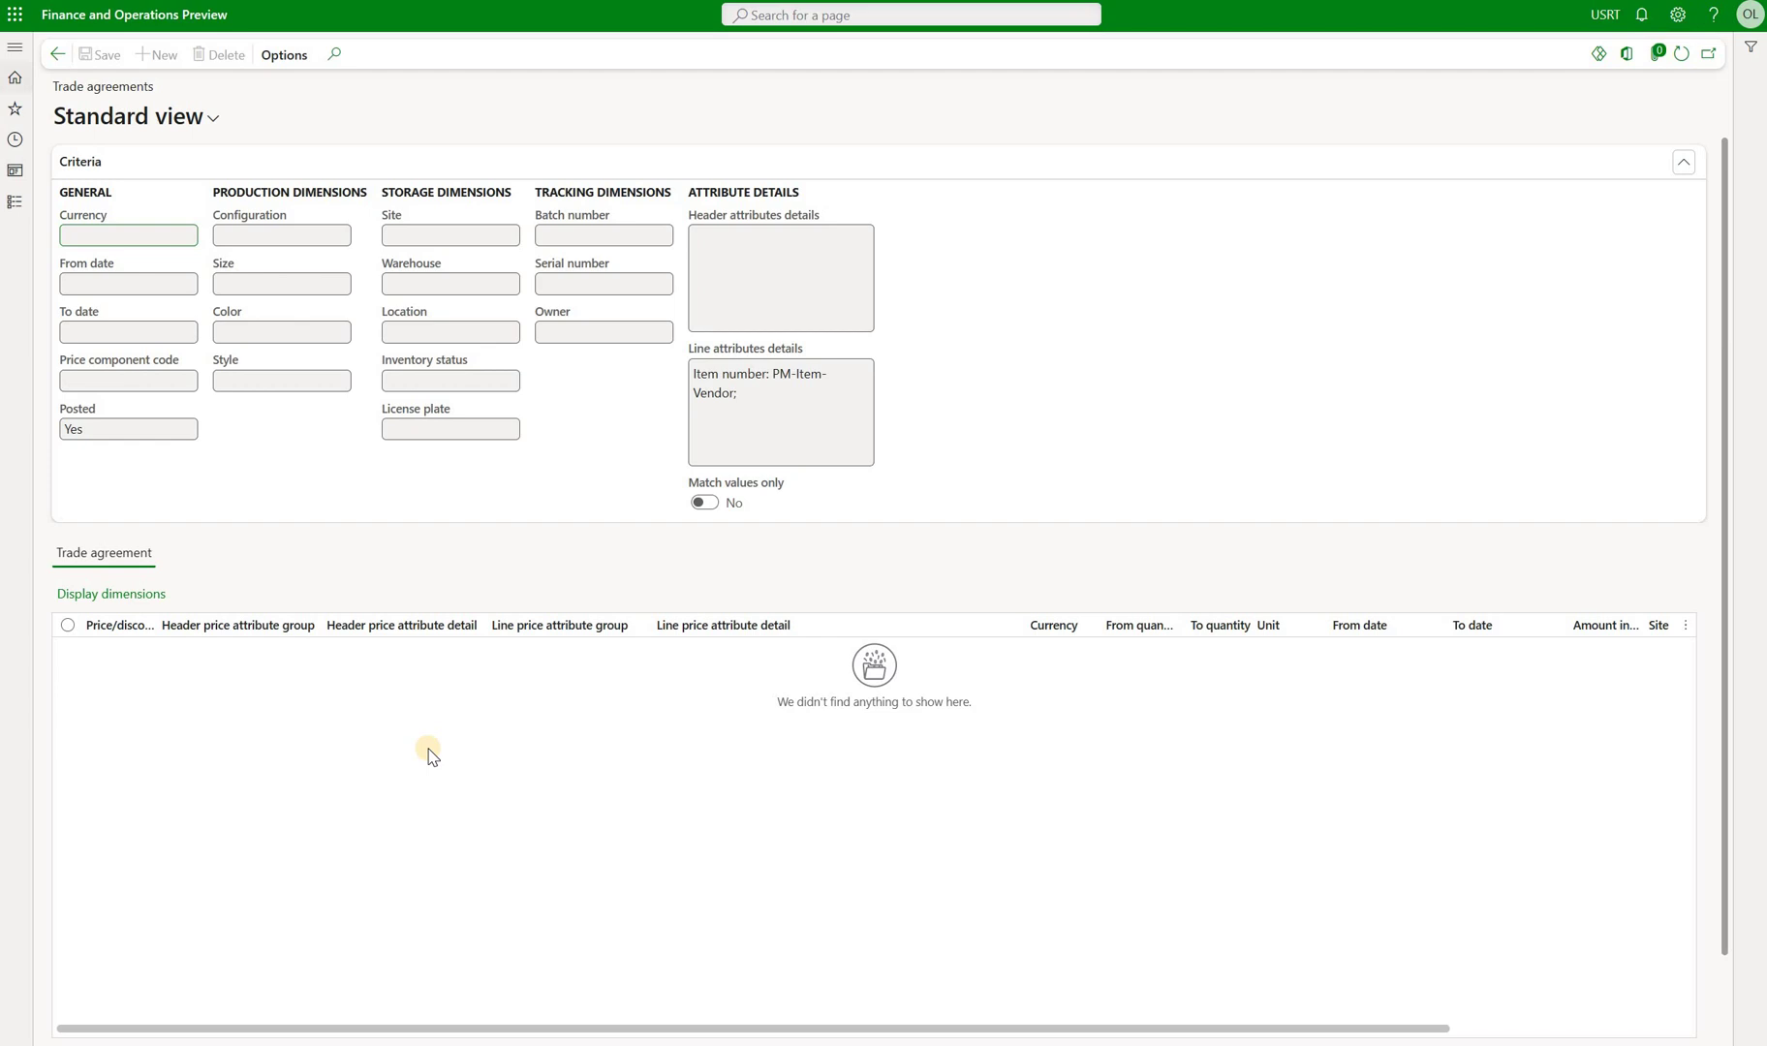
{"action": "key", "text": "Escape"}
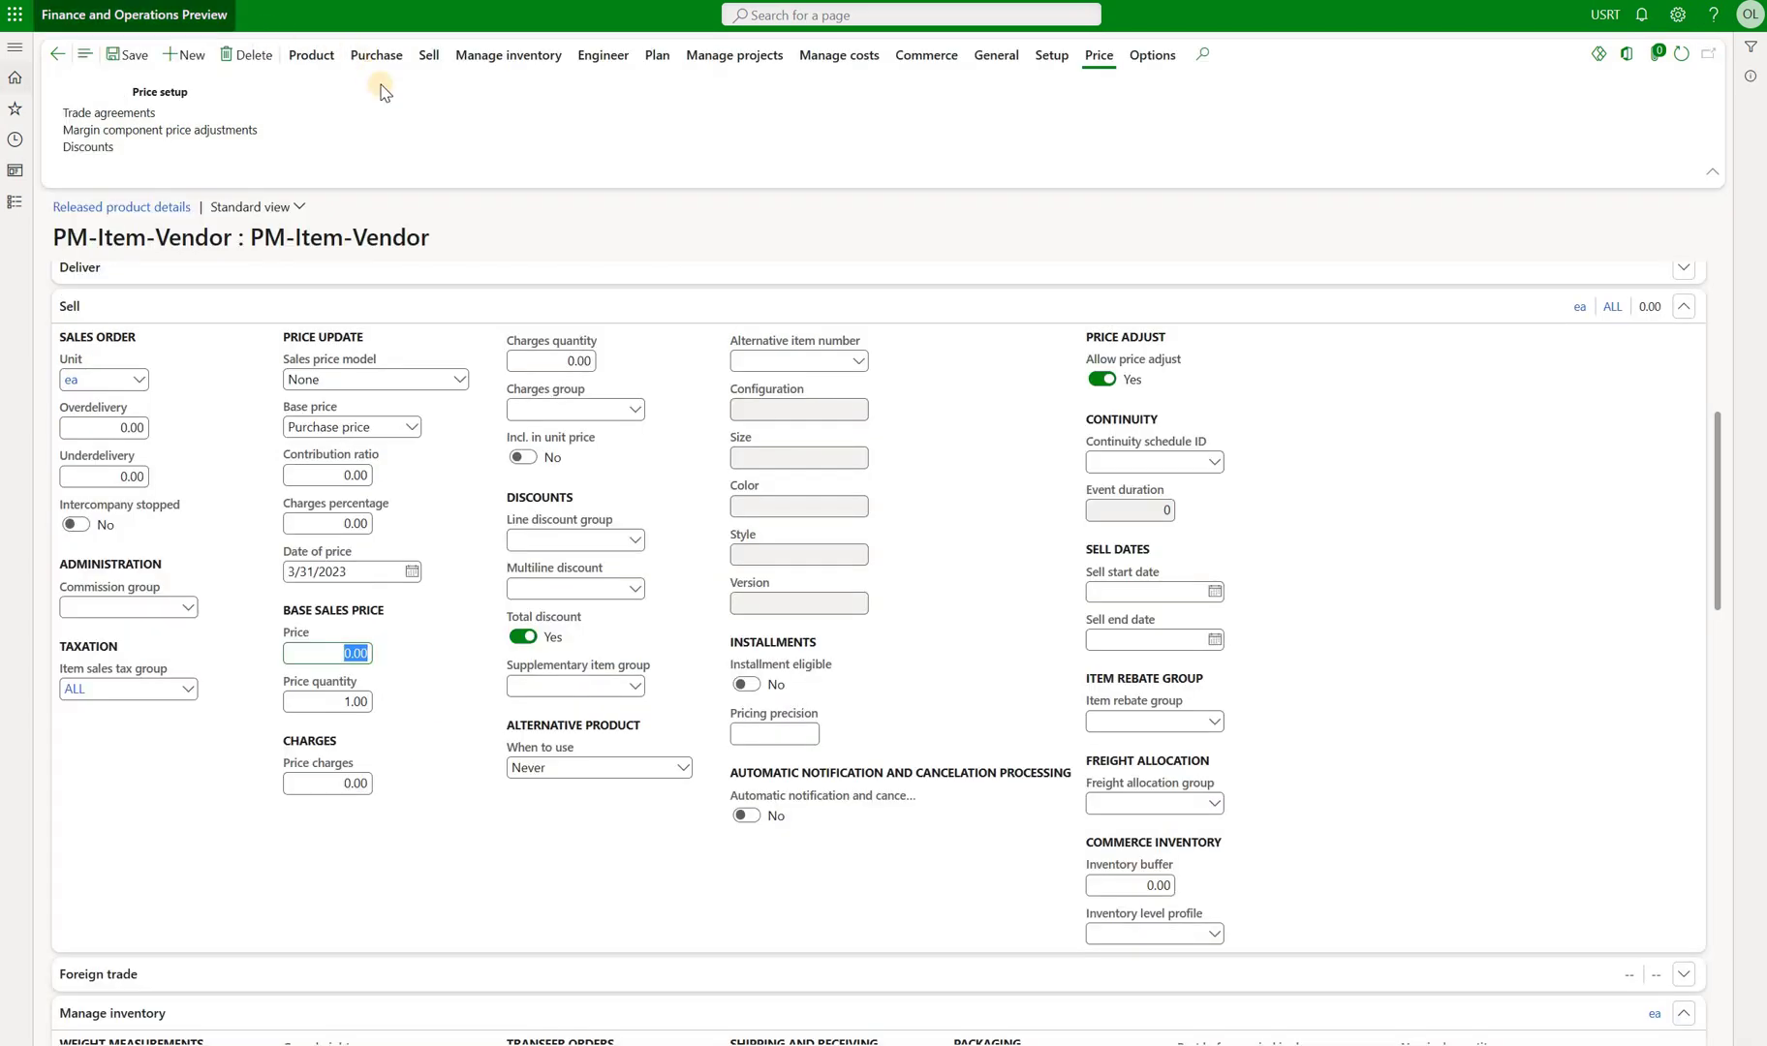
Set the Neck product attribute of PM-Item-Vendor to Closed
{"action": "left_click", "coordinate": [308, 55]}
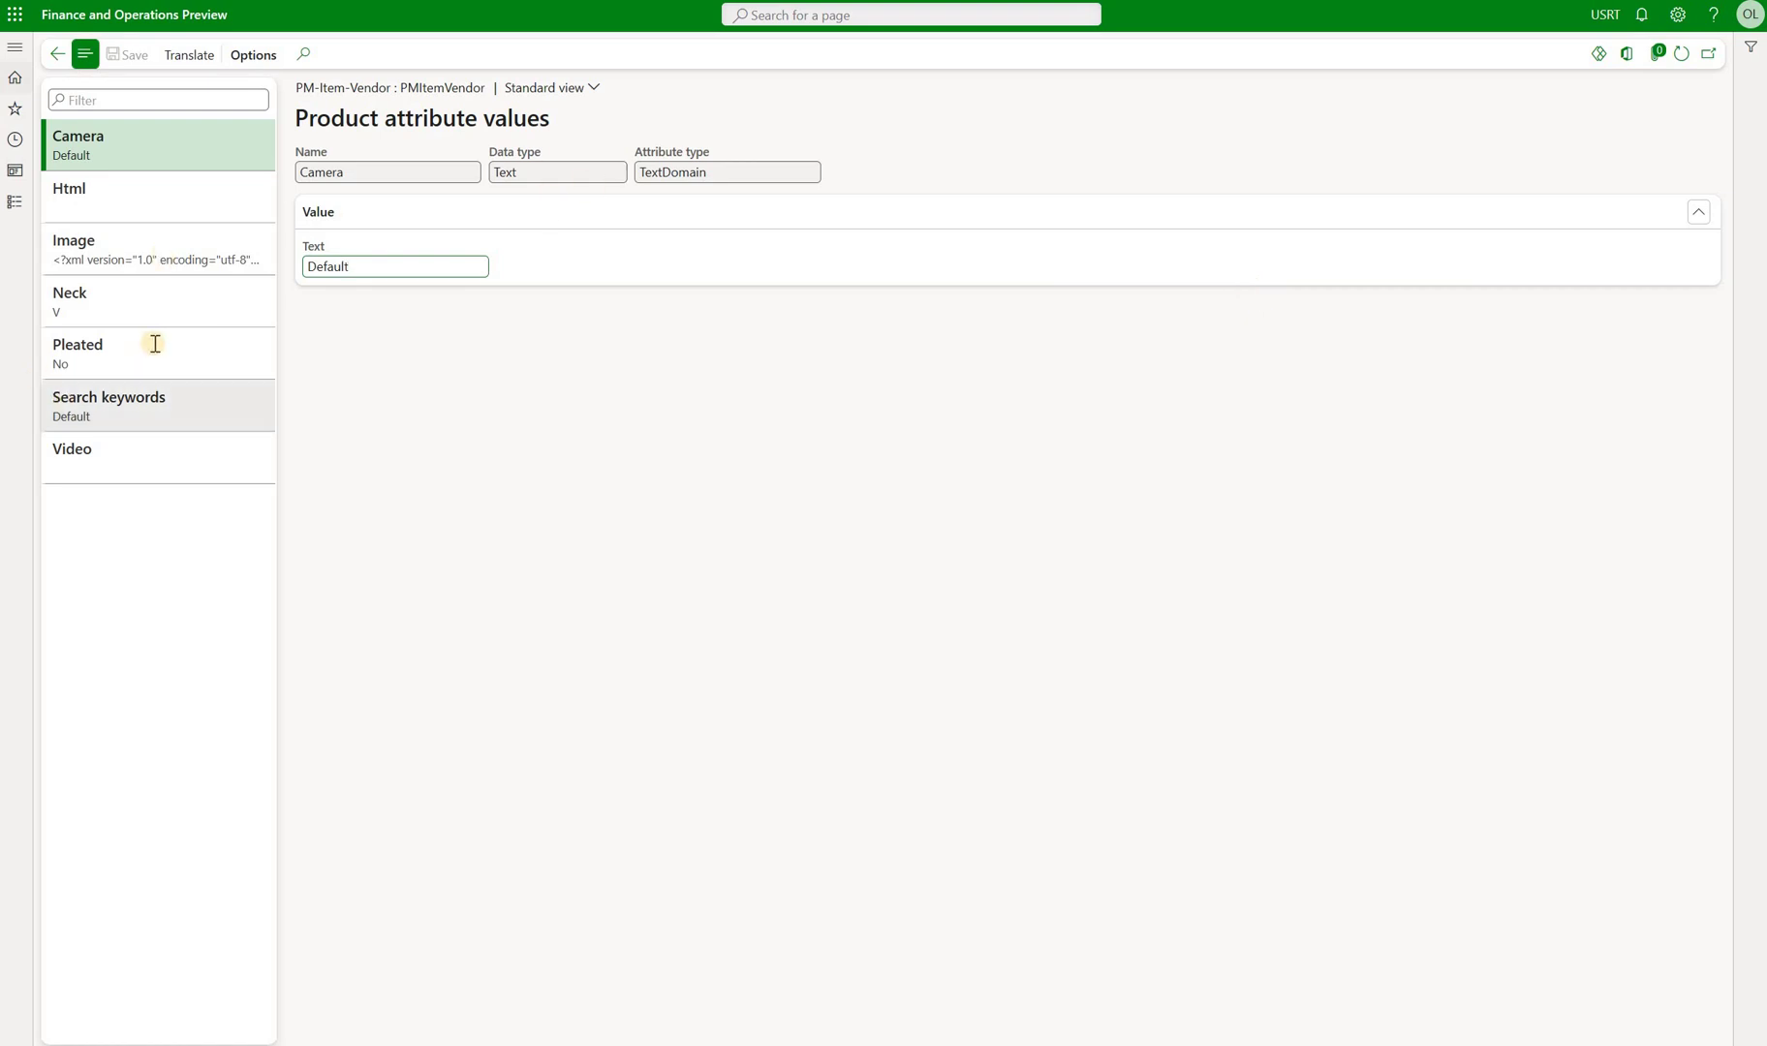
{"action": "left_click", "coordinate": [165, 308]}
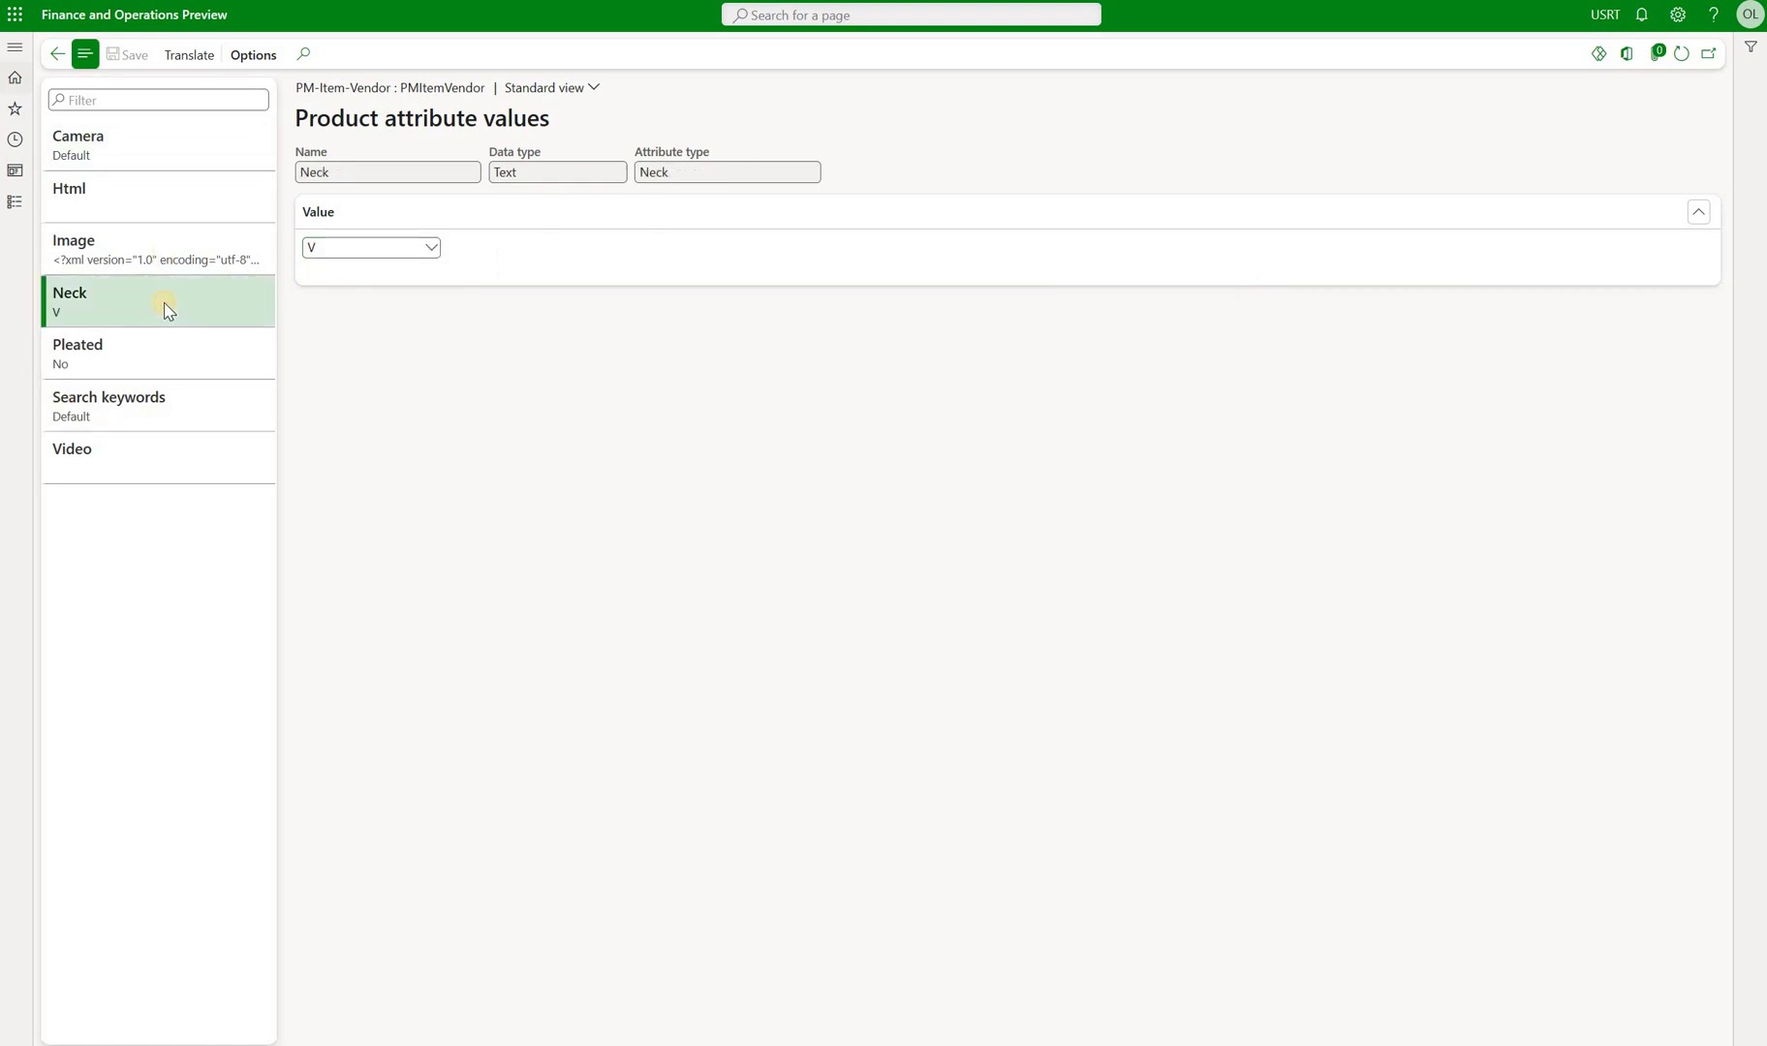
{"action": "left_click", "coordinate": [432, 249]}
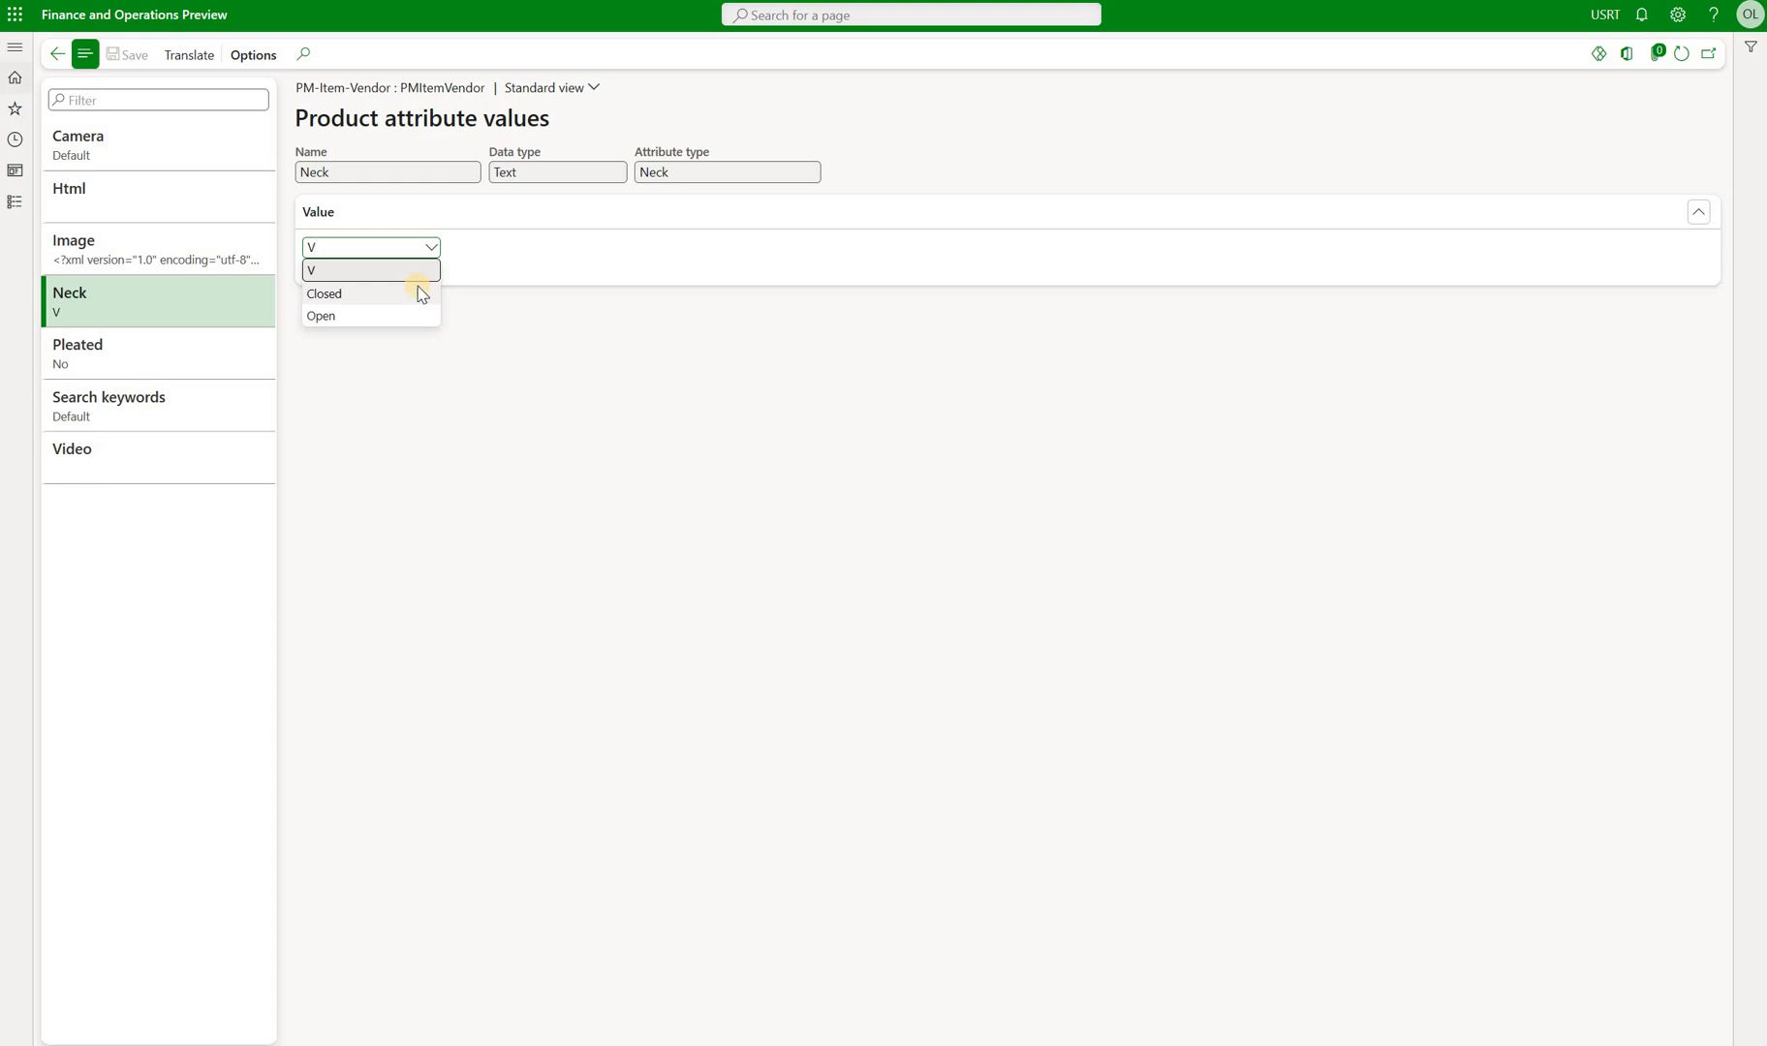
{"action": "left_click", "coordinate": [421, 293]}
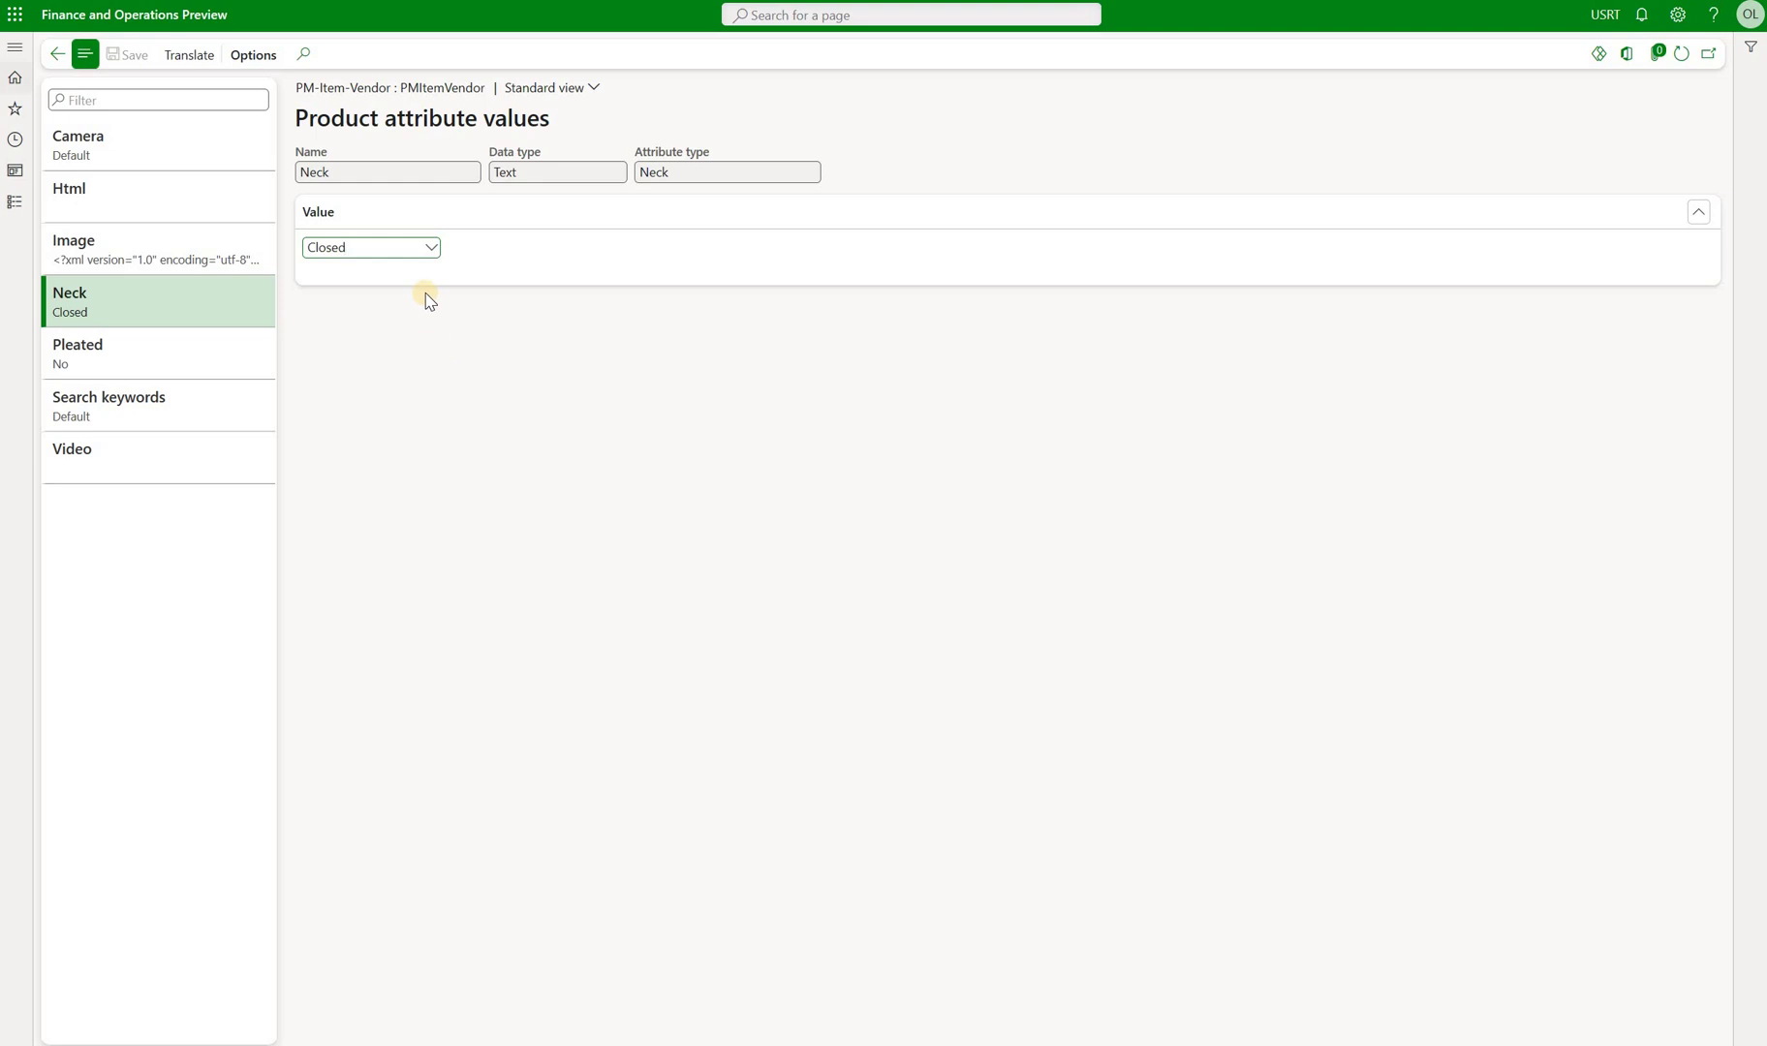
{"action": "key", "text": "Escape"}
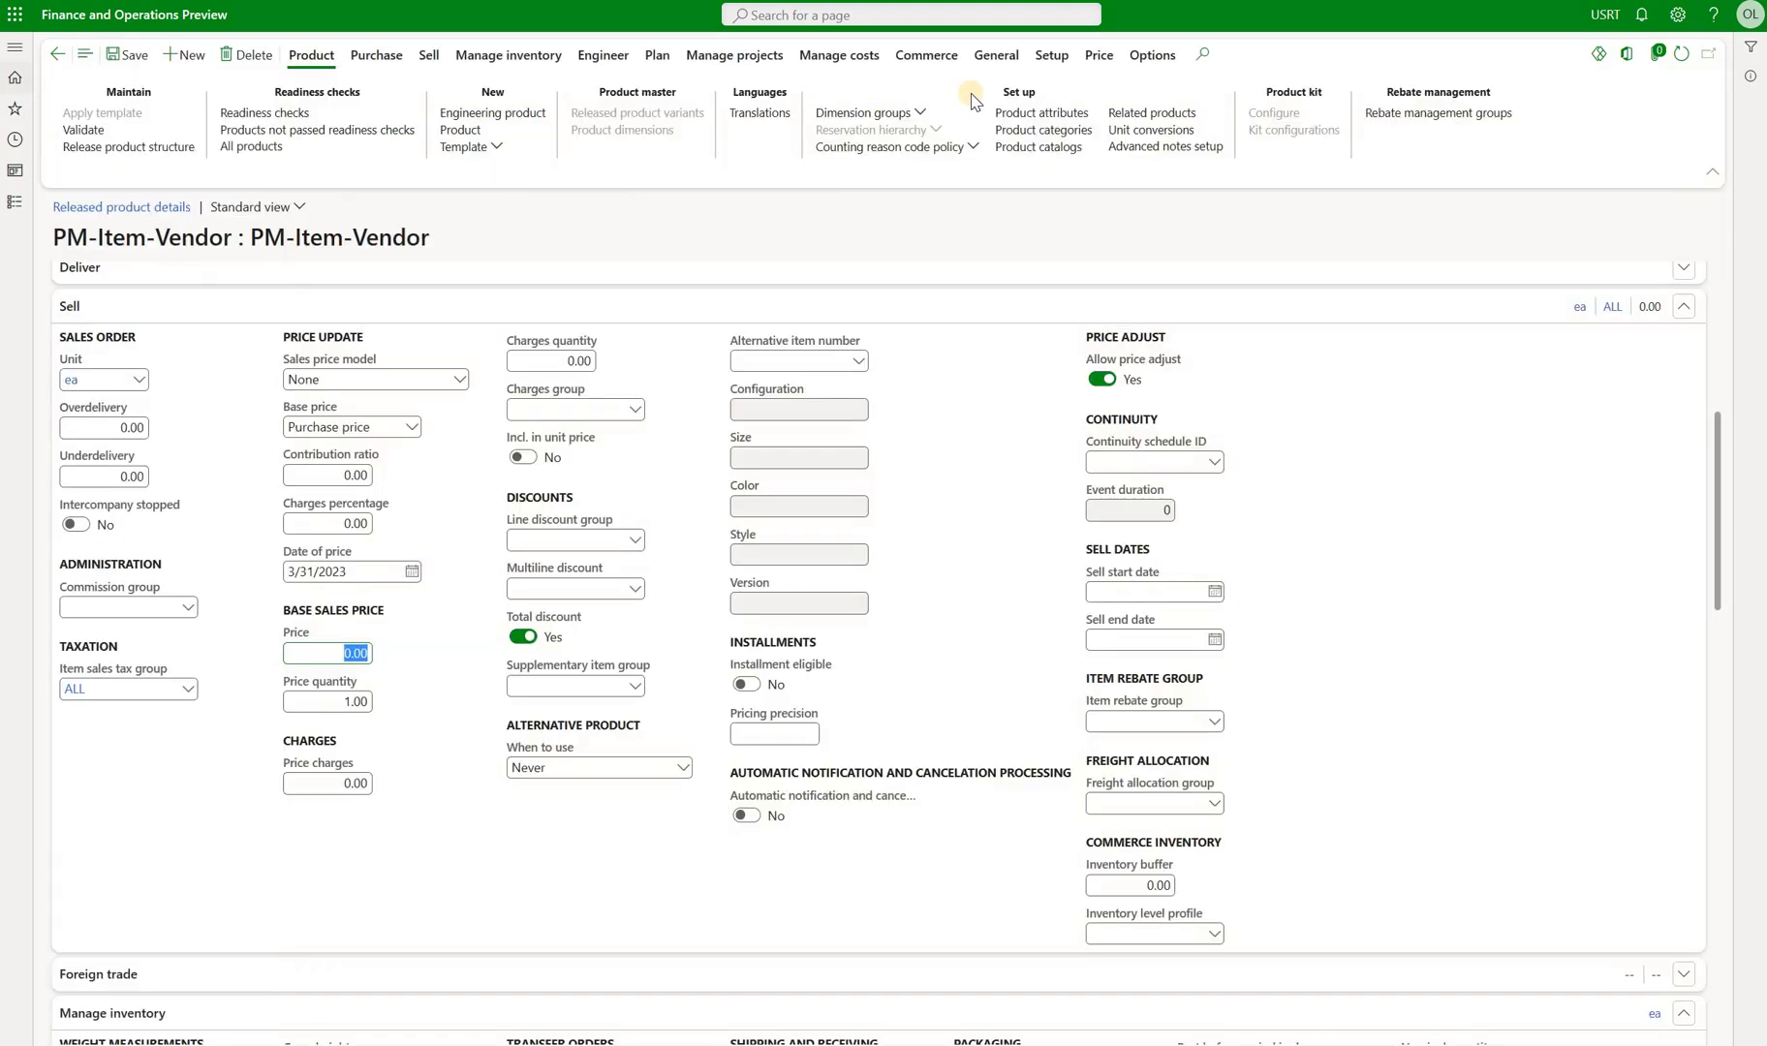
Look up the item's posted trade agreements without matching values only and check the Neck: Closed line attribute detail
{"action": "left_click", "coordinate": [1097, 60]}
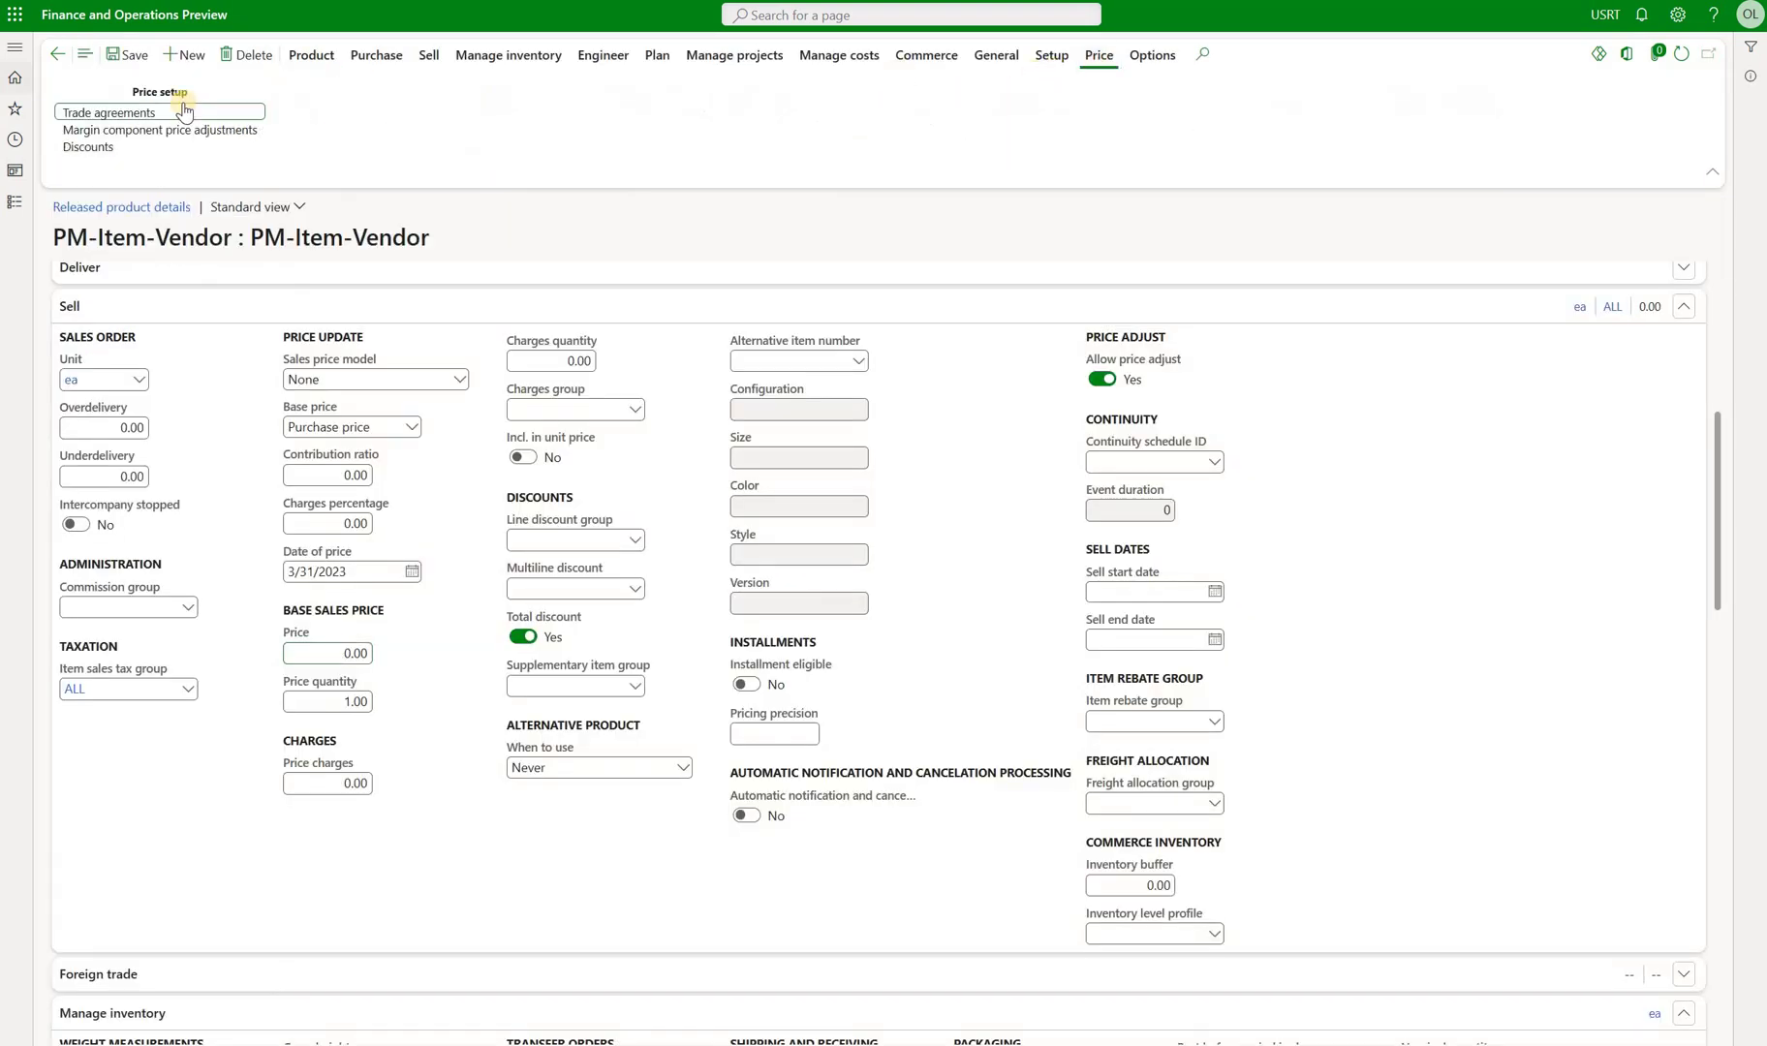
{"action": "left_click", "coordinate": [136, 112]}
{"action": "left_click", "coordinate": [1062, 412]}
{"action": "left_click", "coordinate": [1668, 1017]}
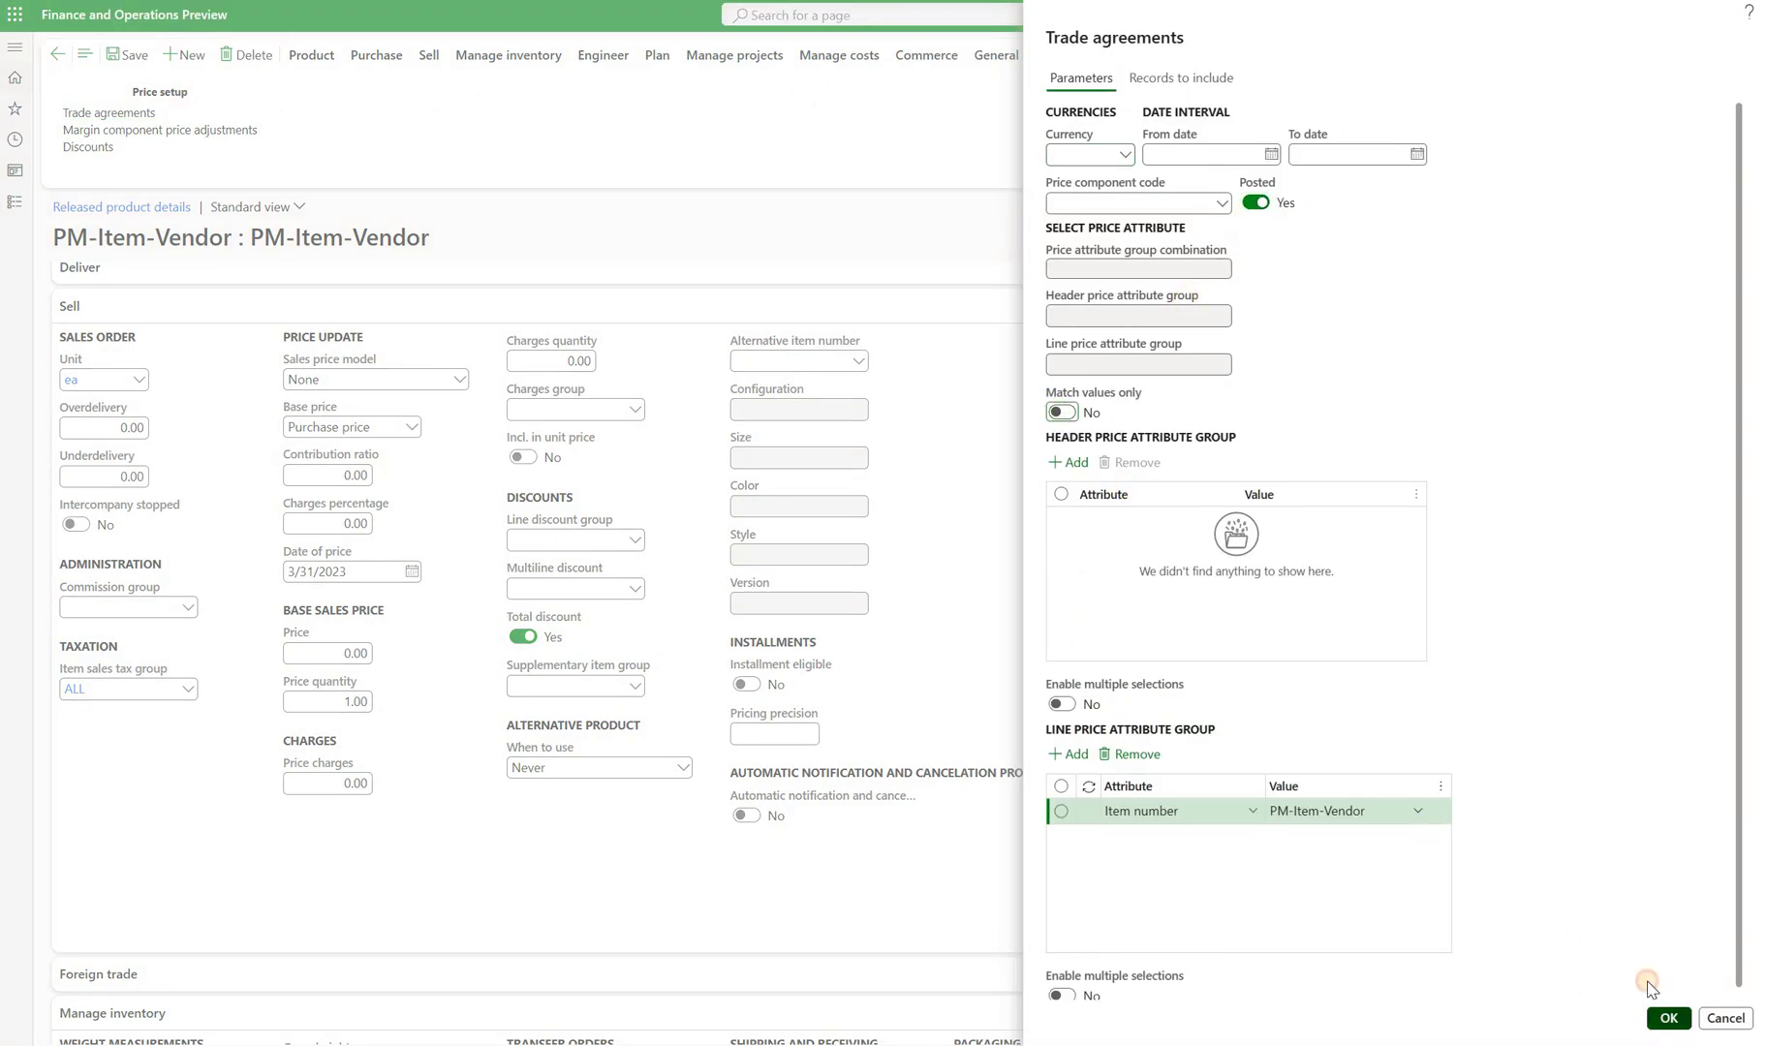
{"action": "left_click", "coordinate": [1647, 655]}
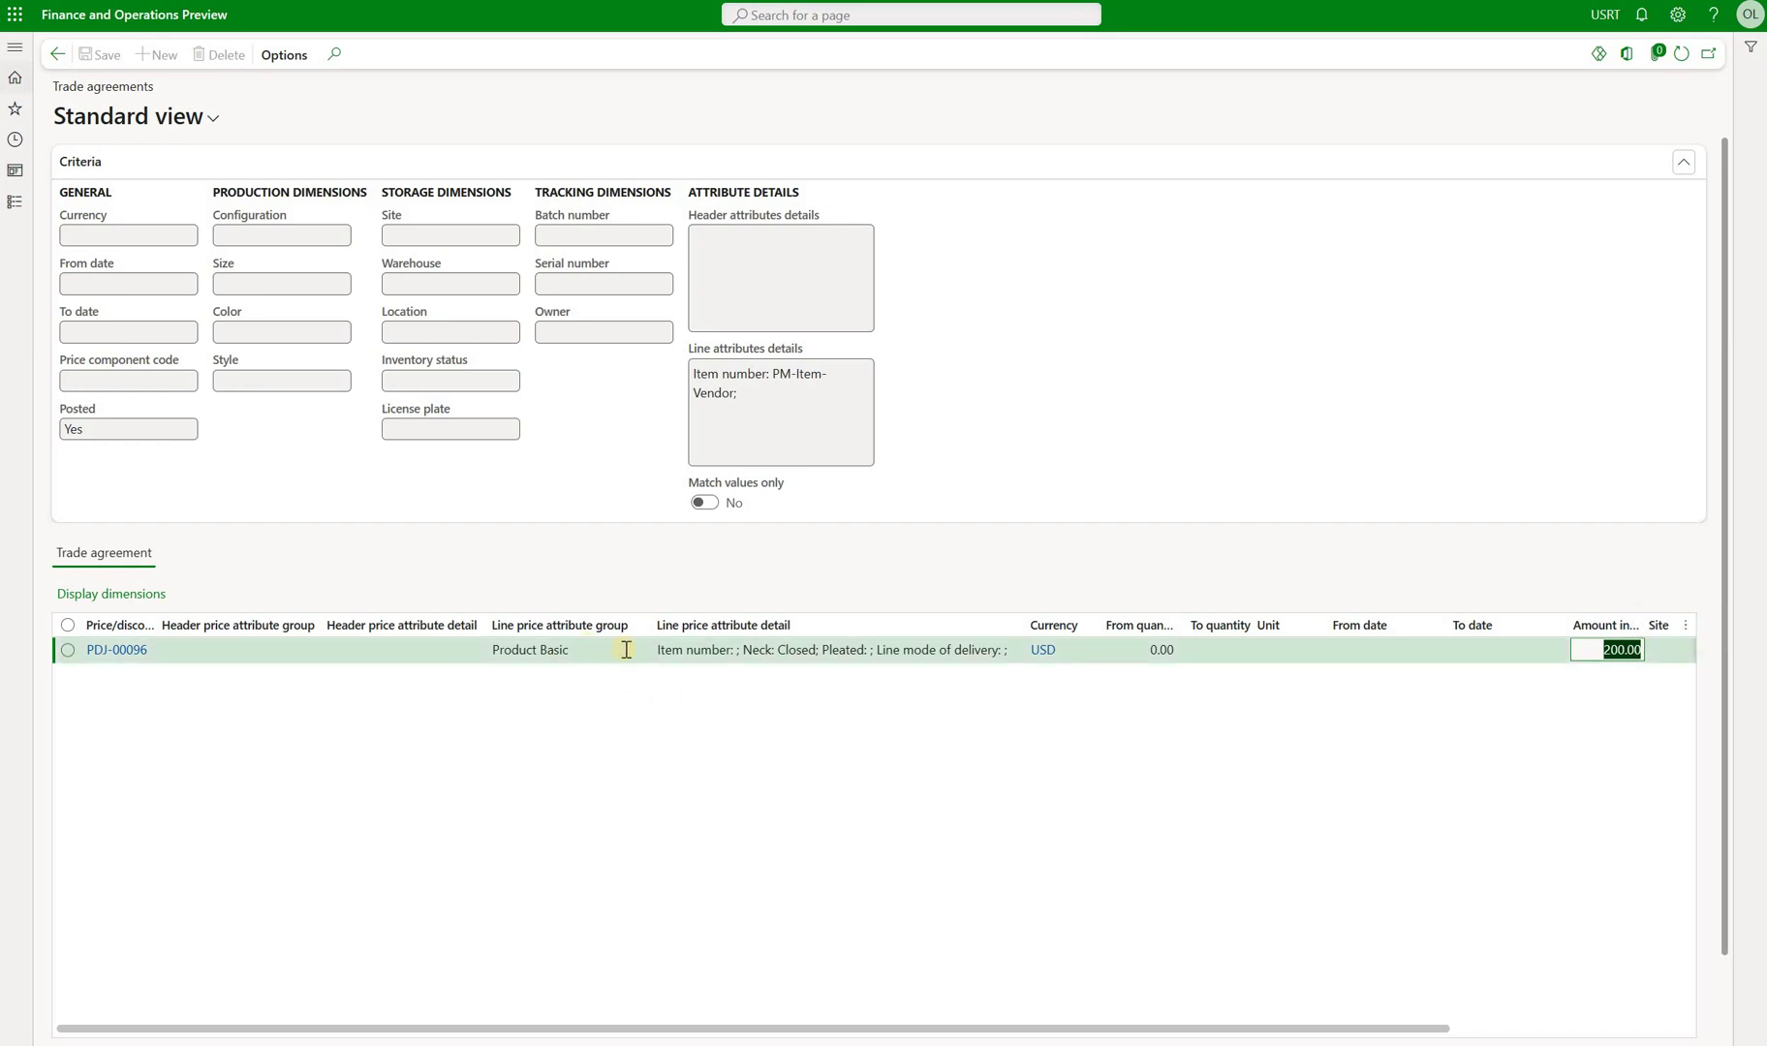
{"action": "left_click", "coordinate": [748, 651]}
{"action": "left_click_drag", "start_coordinate": [744, 650], "coordinate": [818, 651]}
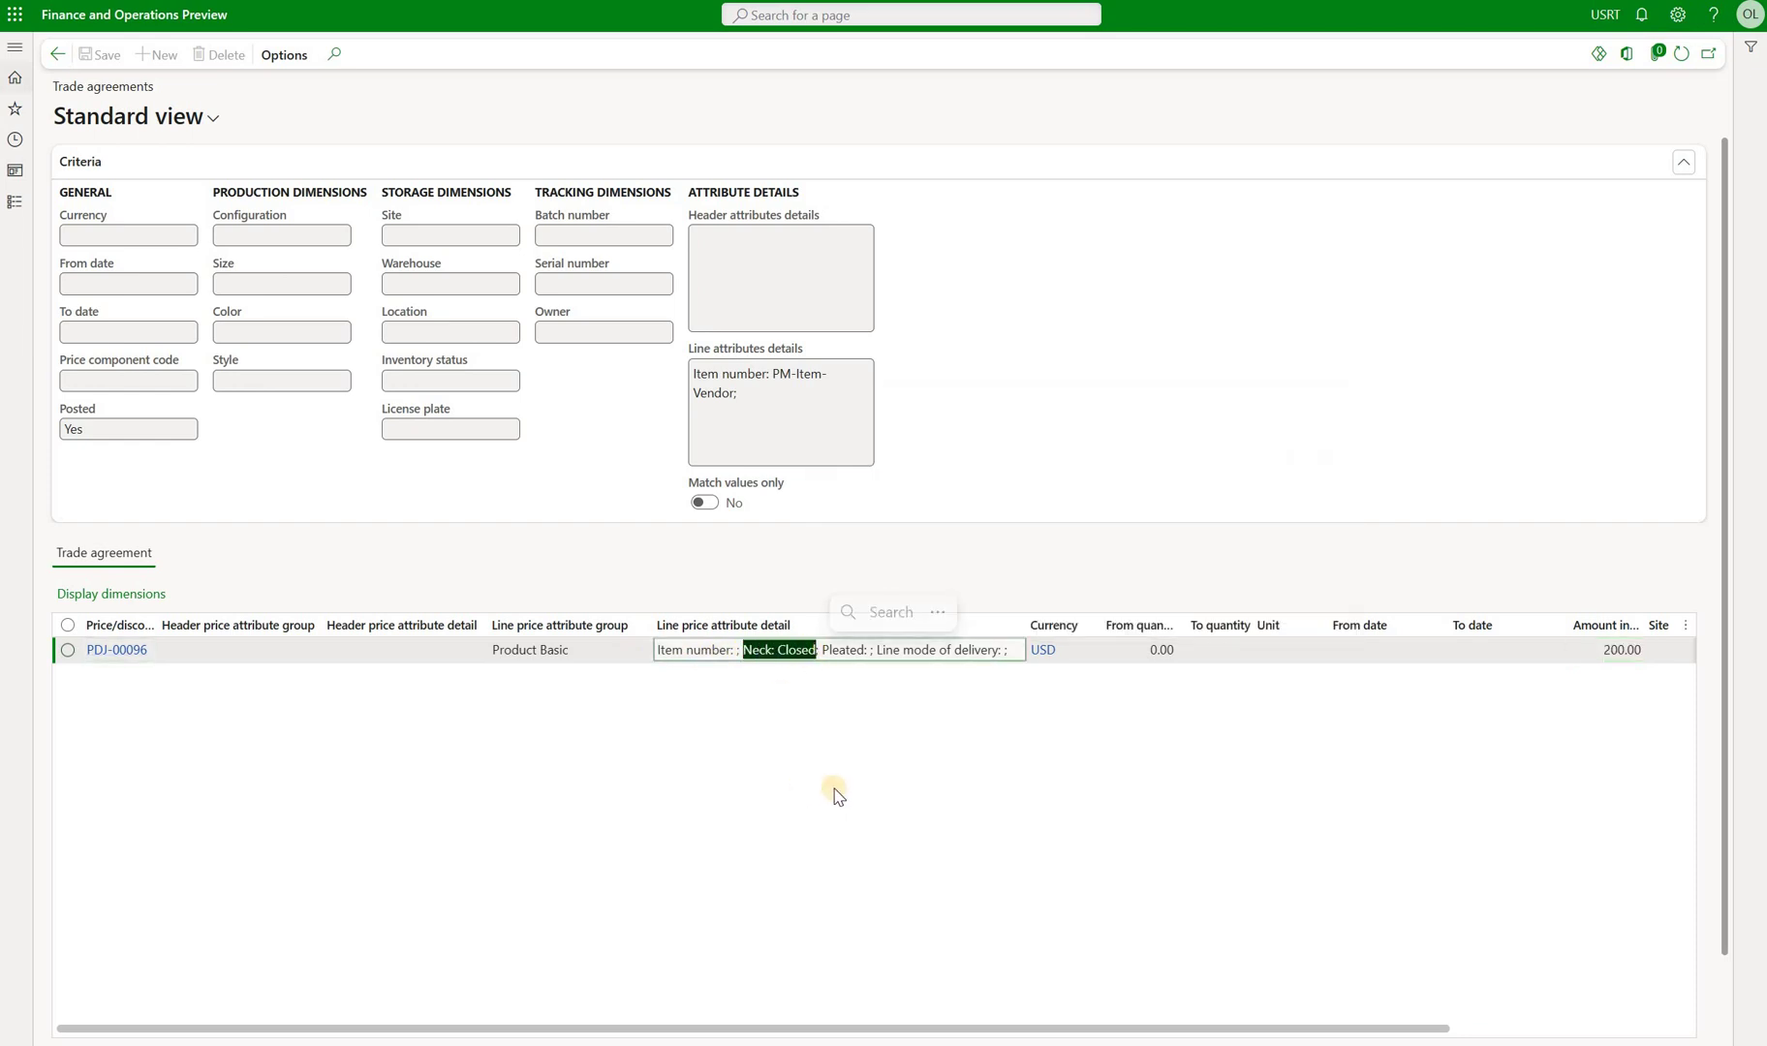
{"action": "key", "text": "Escape"}
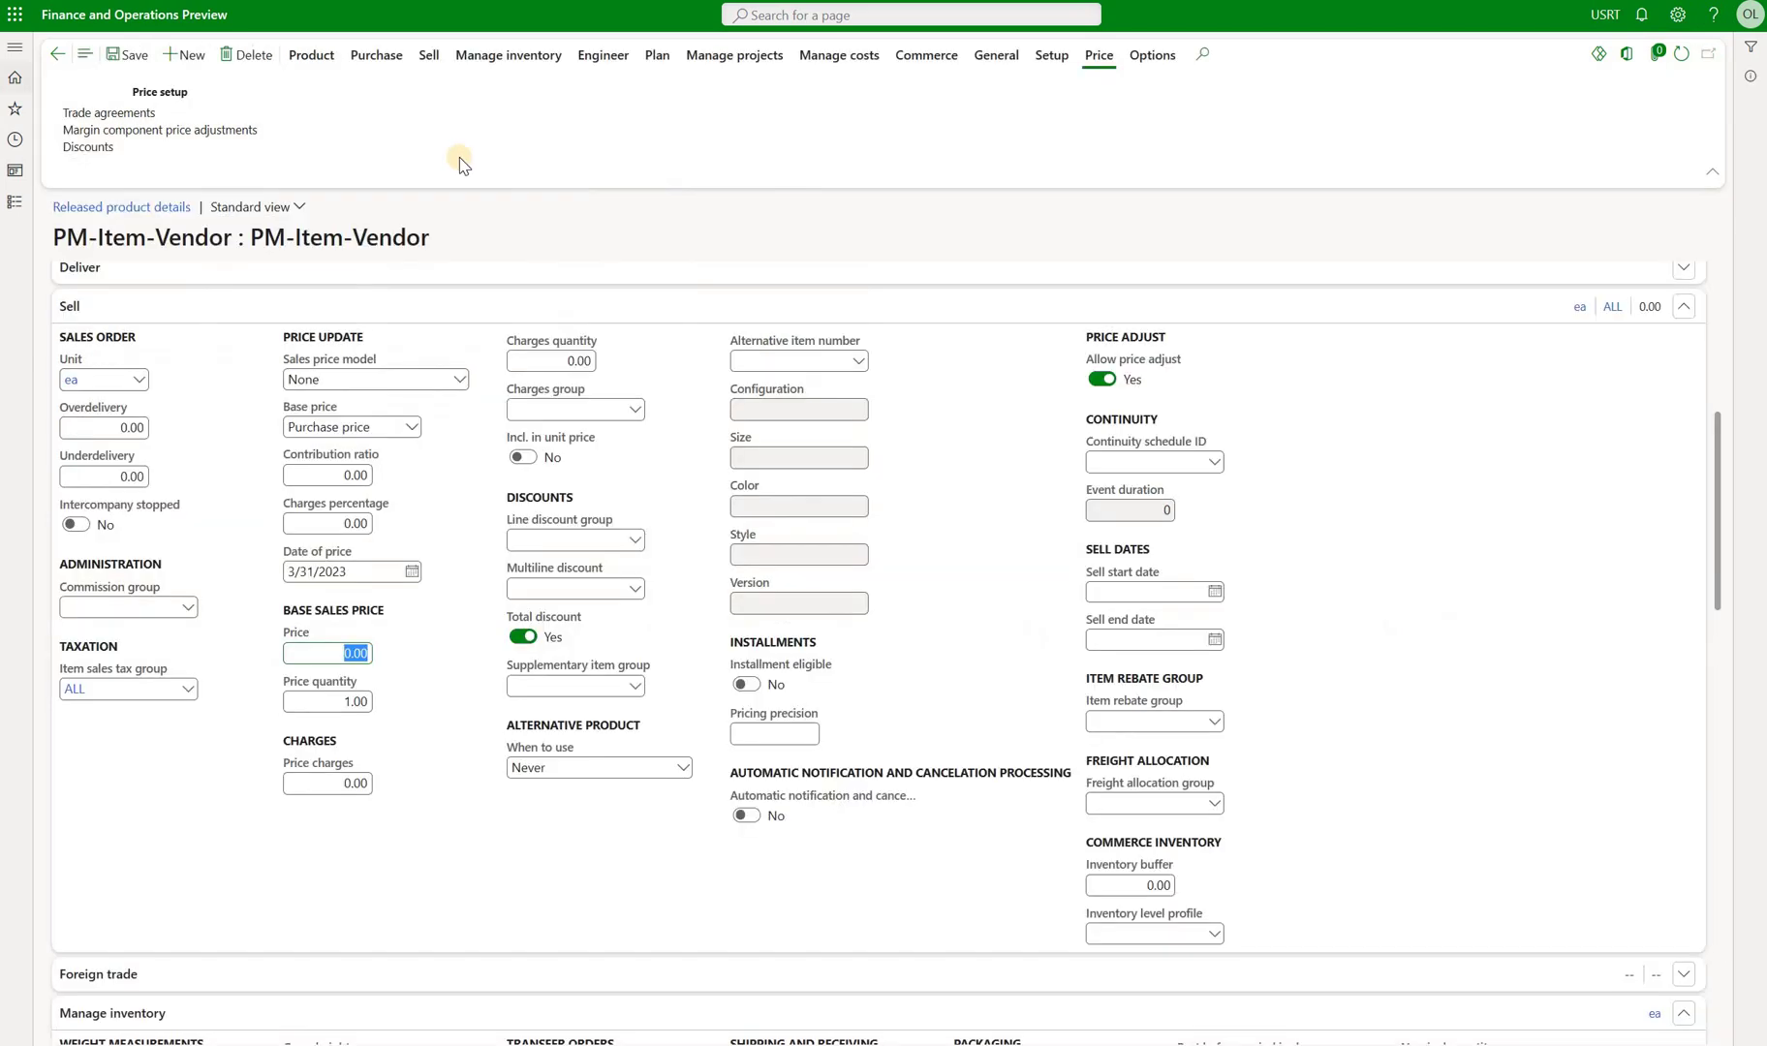
Change the item's Neck product attribute to Open
{"action": "left_click", "coordinate": [330, 60]}
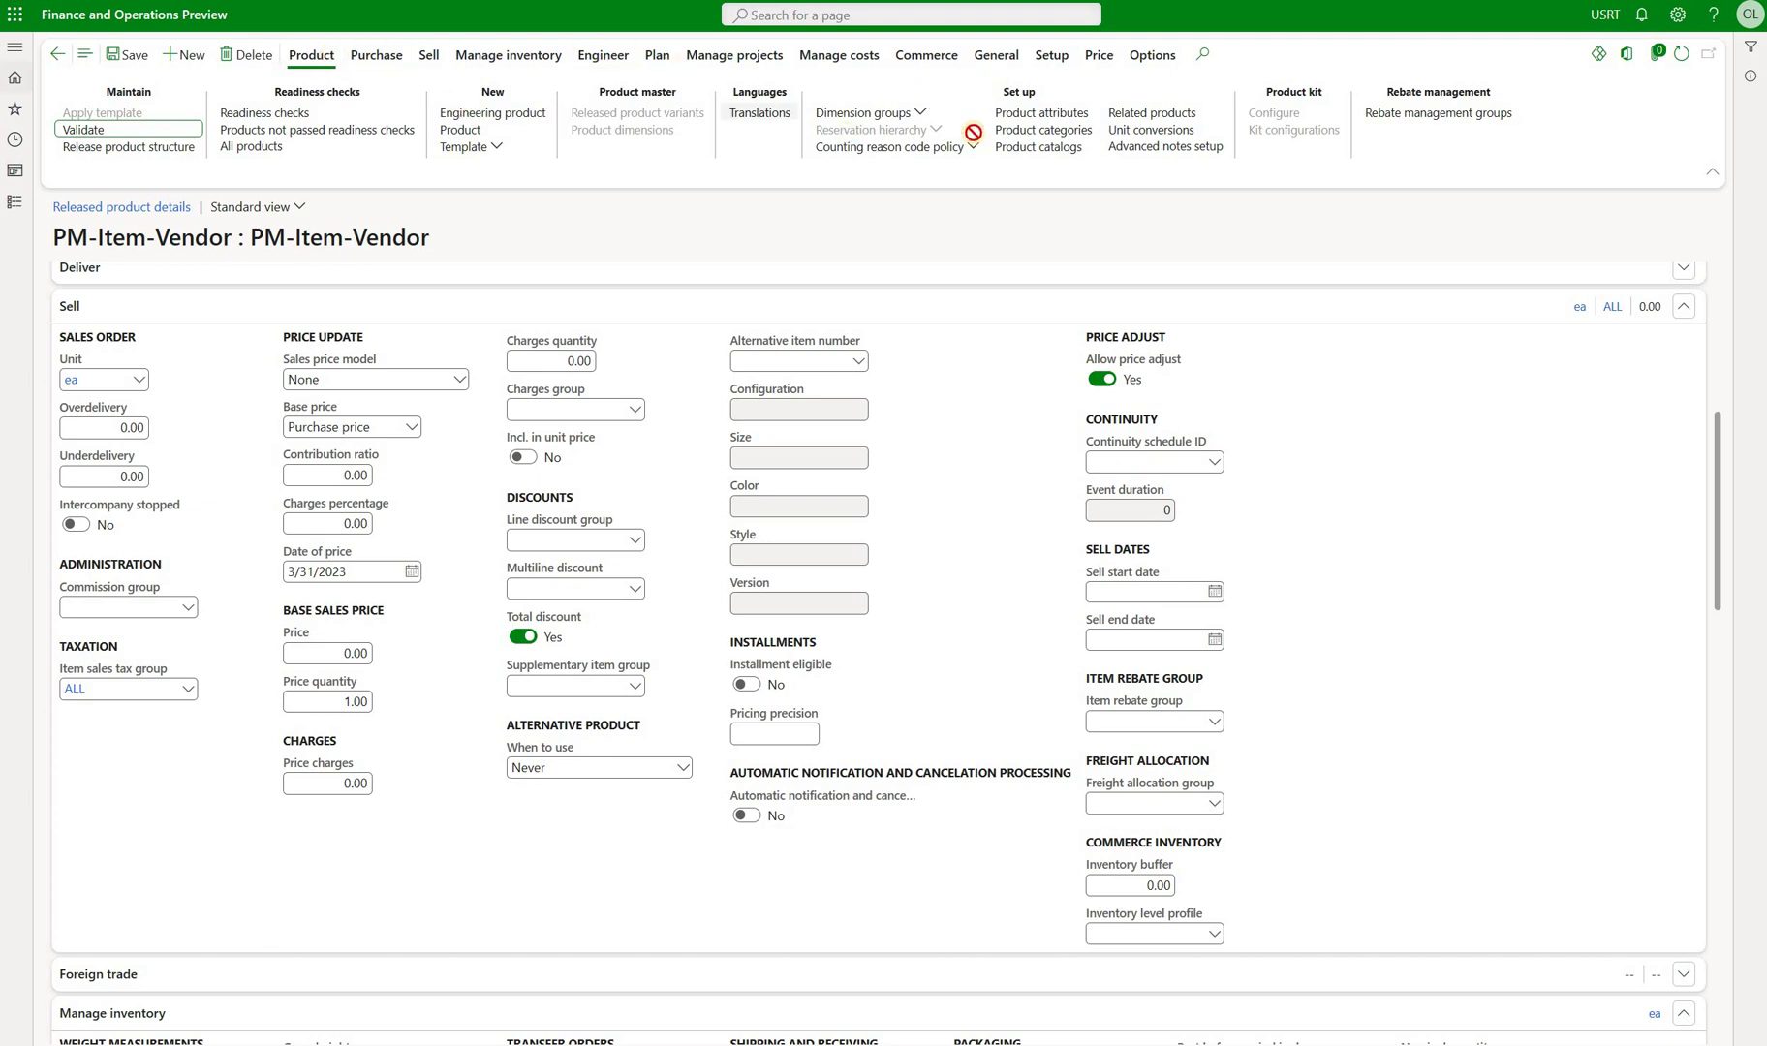
{"action": "left_click", "coordinate": [1067, 118]}
{"action": "left_click", "coordinate": [159, 304]}
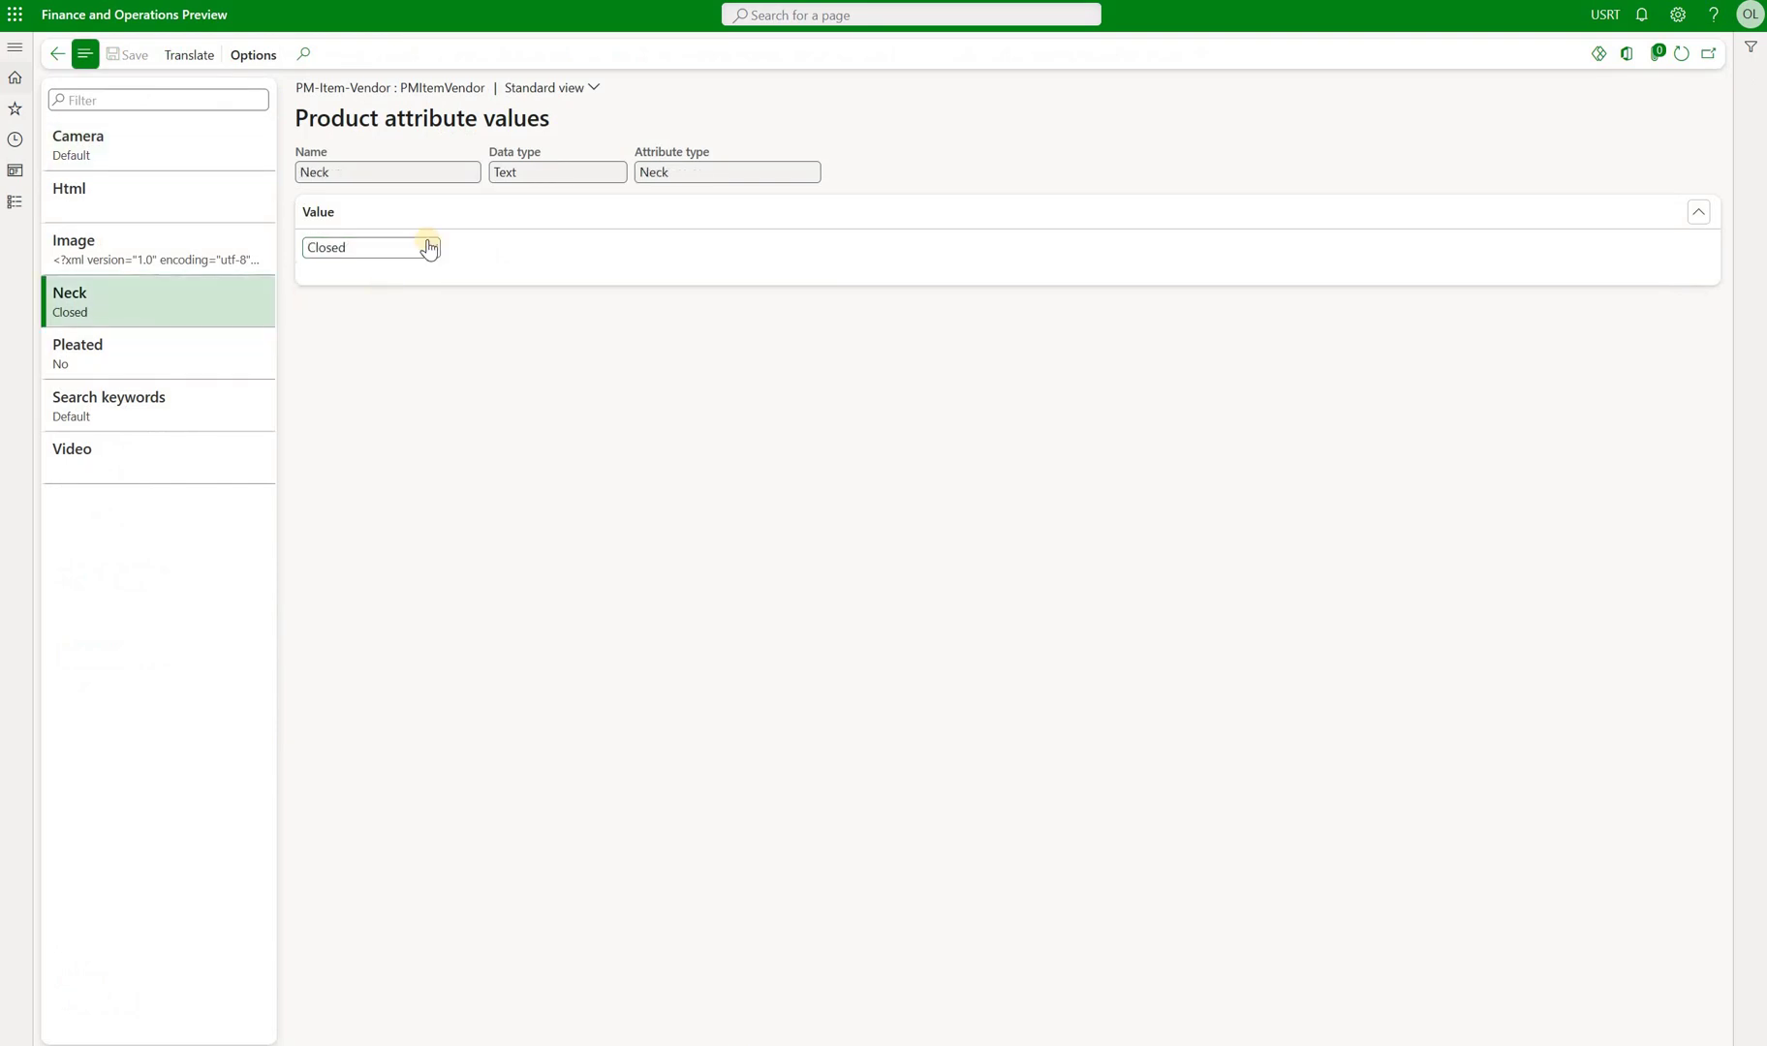
{"action": "key", "text": "alt+Down"}
{"action": "key", "text": "Down"}
{"action": "key", "text": "Return"}
{"action": "key", "text": "Escape"}
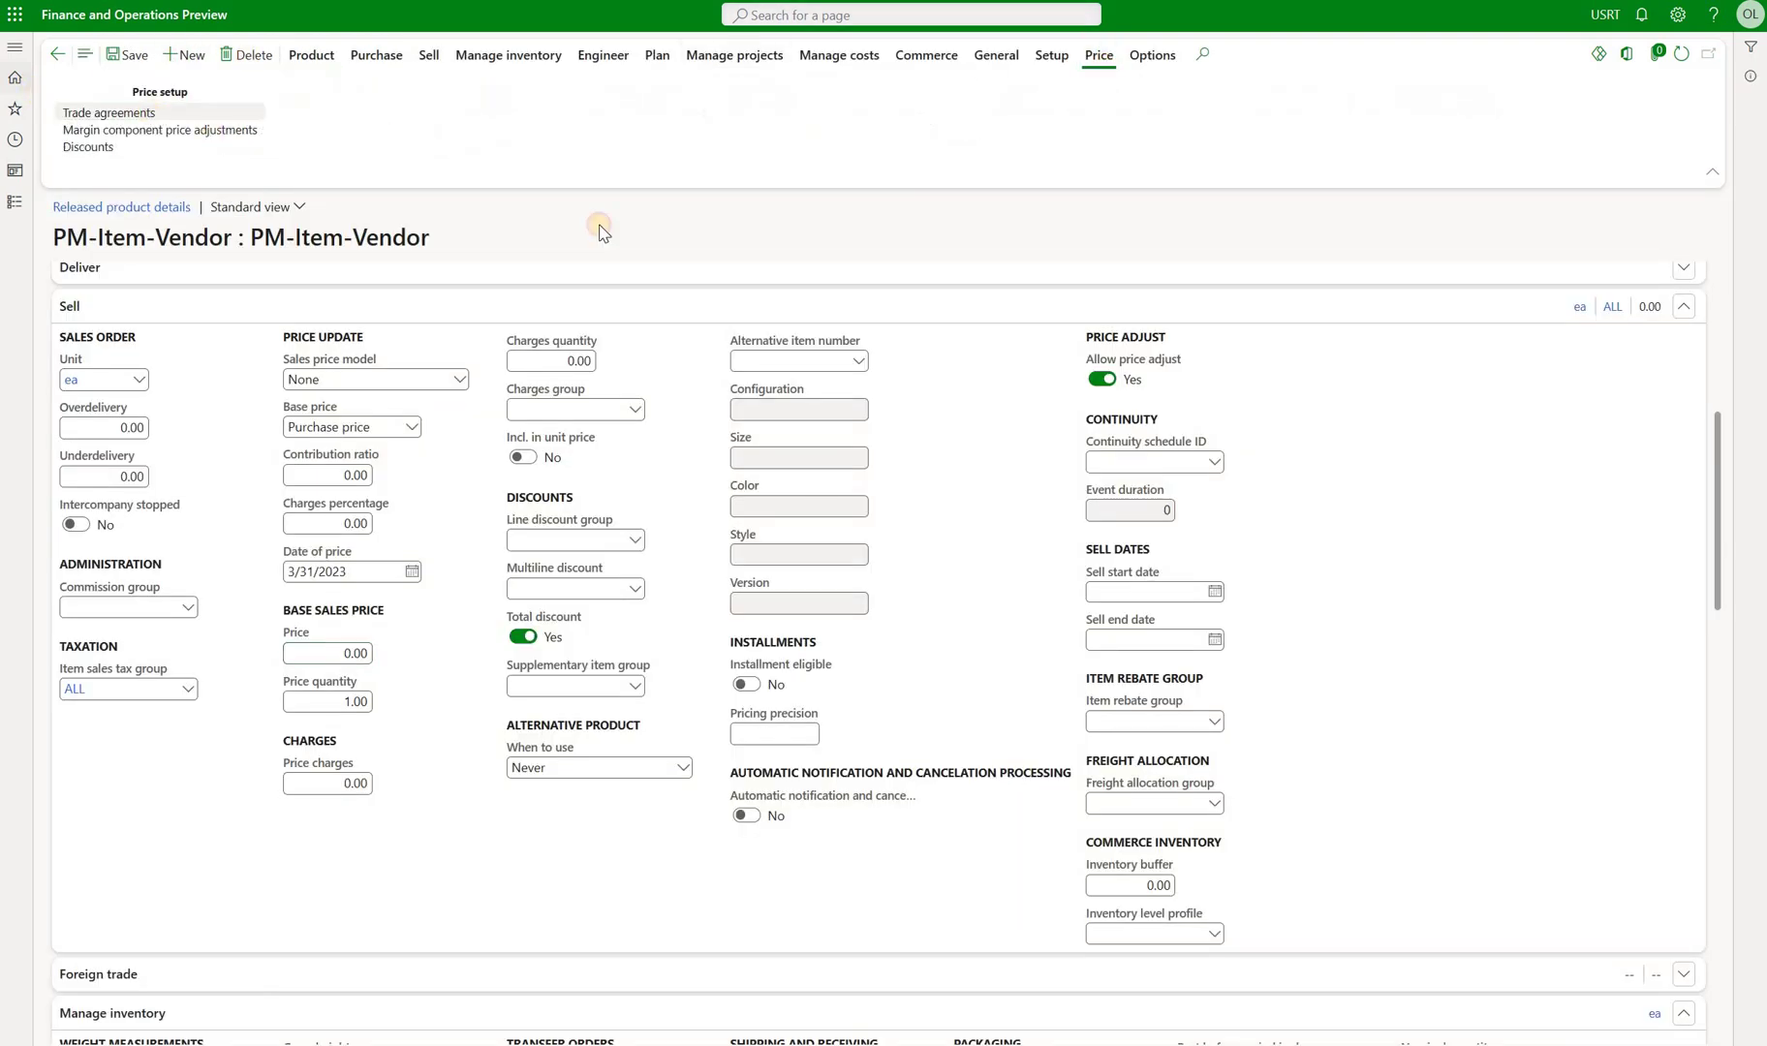
Review the posted trade agreements for PM-Item-Vendor and check the Neck: Open line attribute detail
{"action": "key", "text": "Return"}
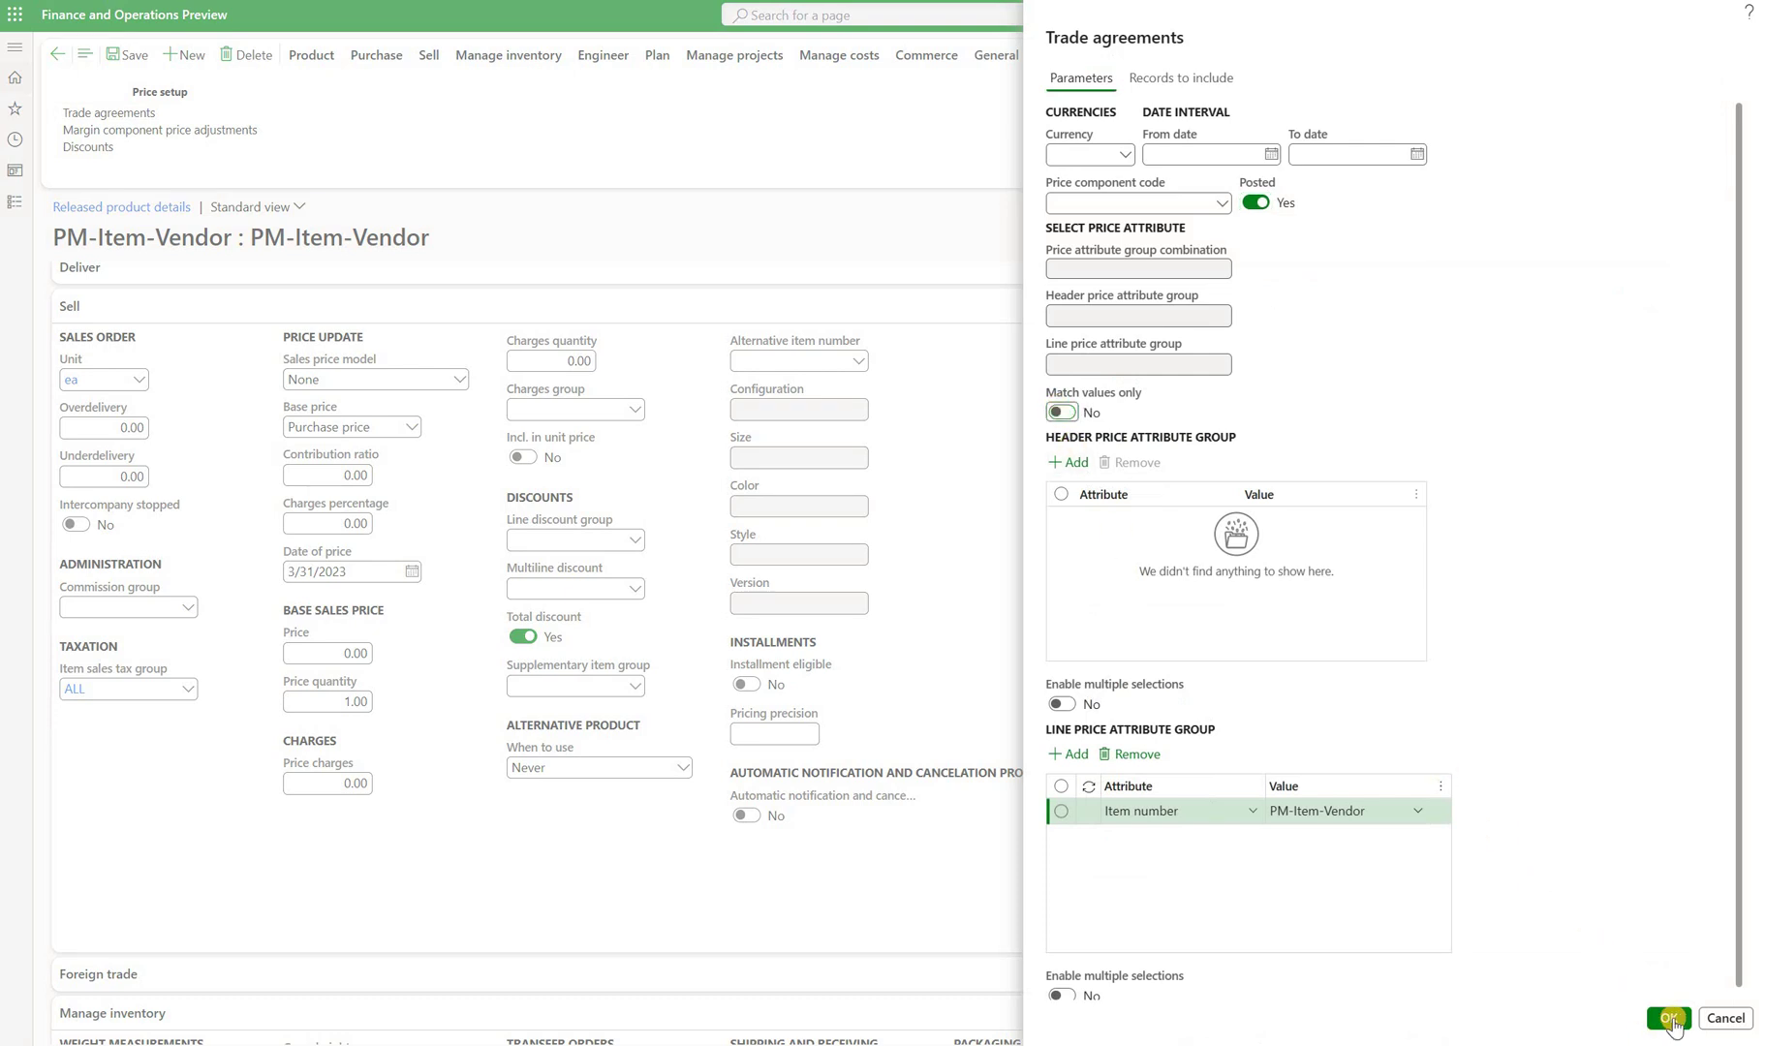
{"action": "key", "text": "Return"}
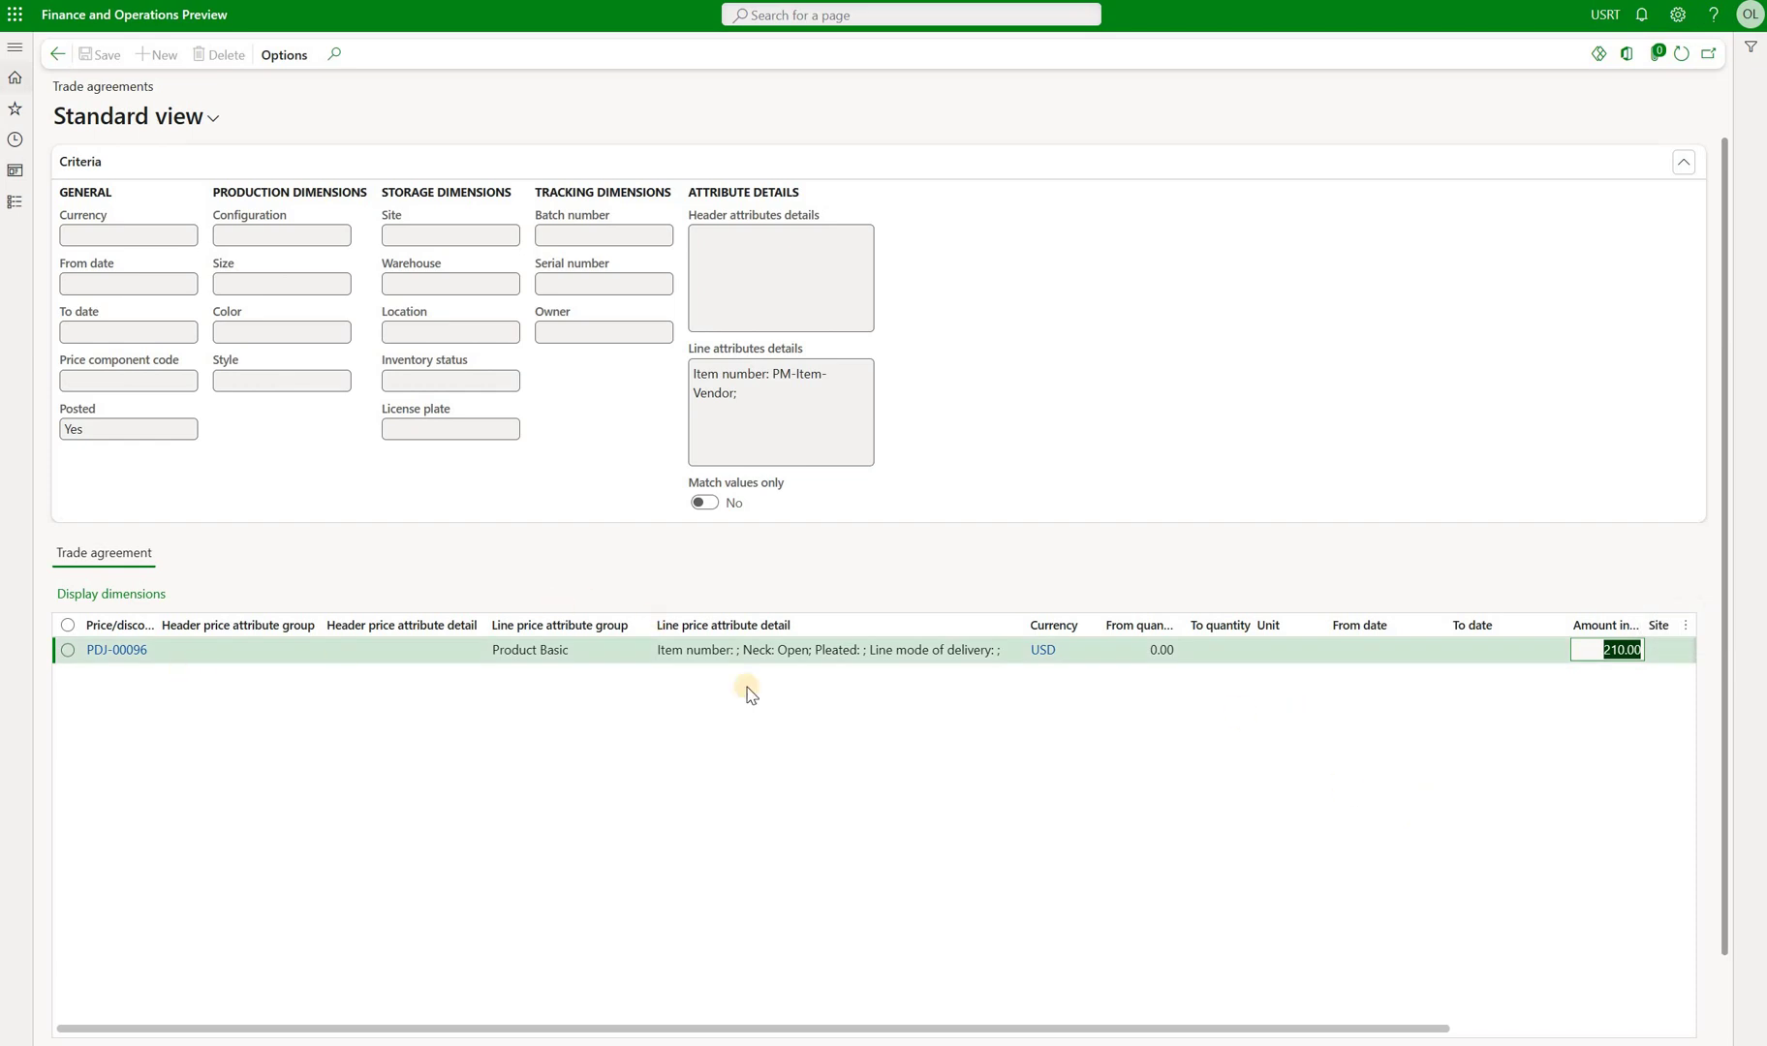
{"action": "left_click", "coordinate": [781, 649]}
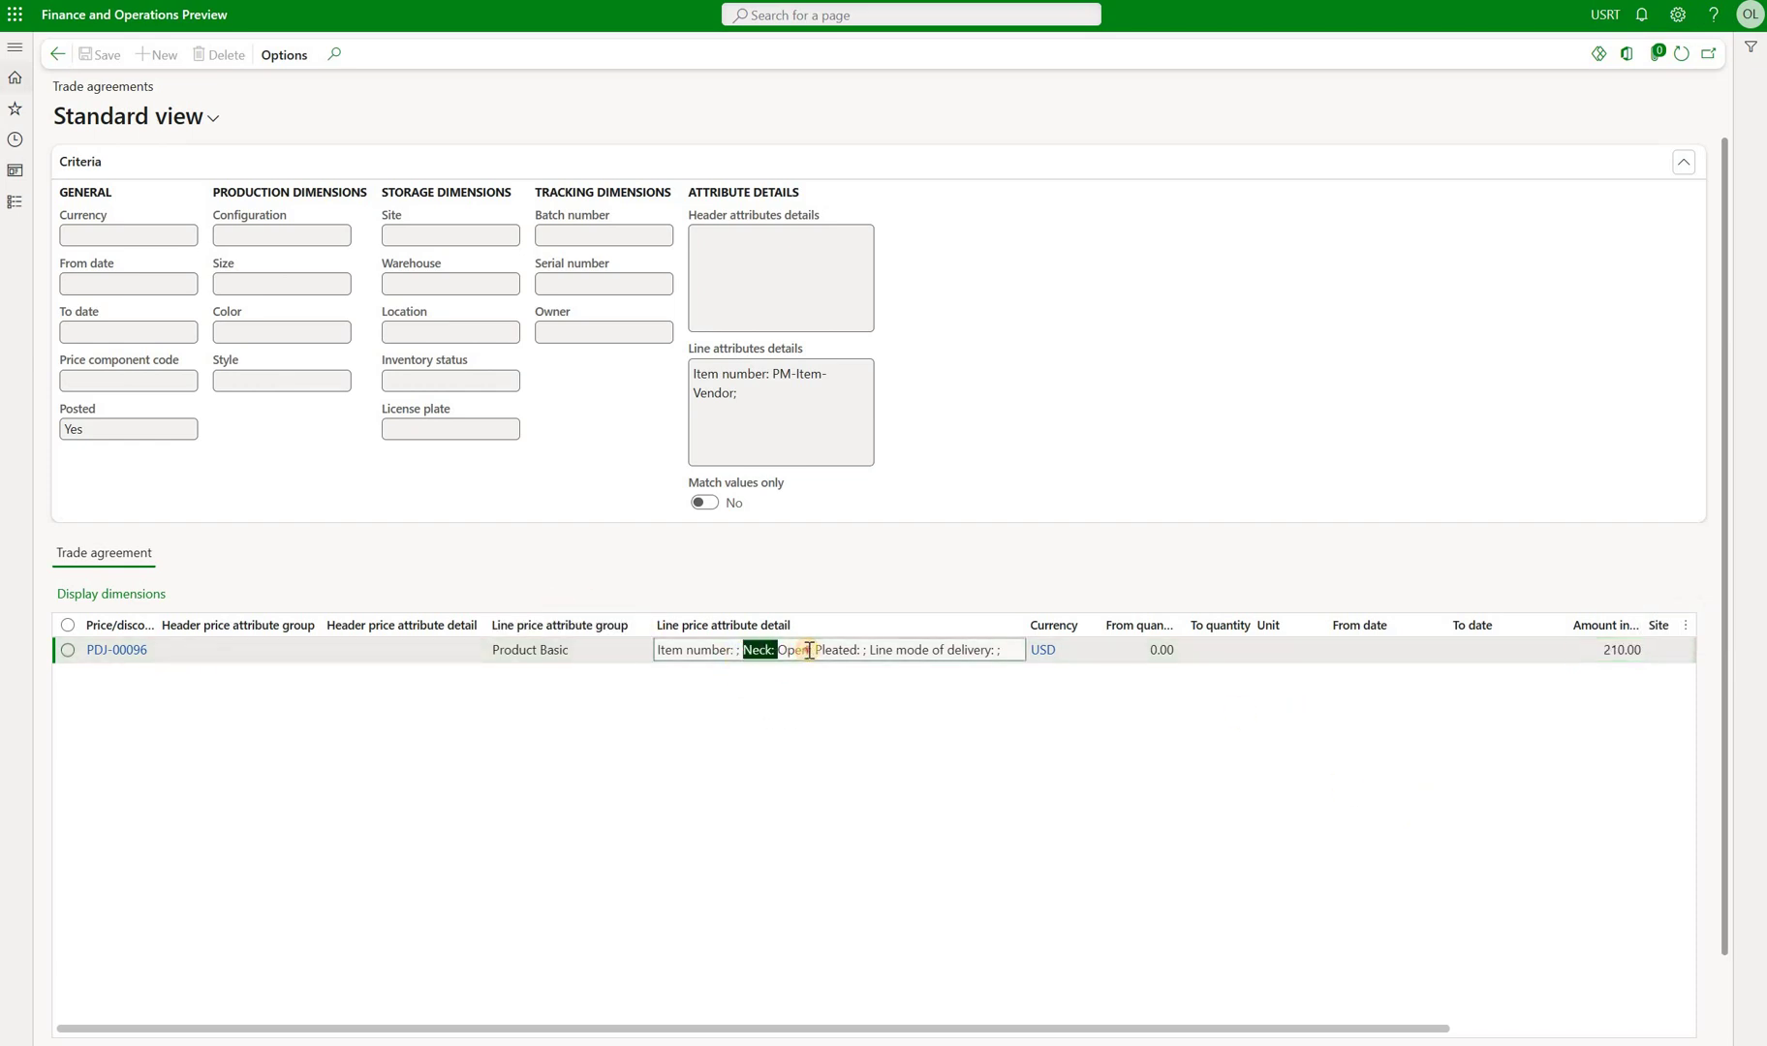
{"action": "left_click", "coordinate": [765, 857]}
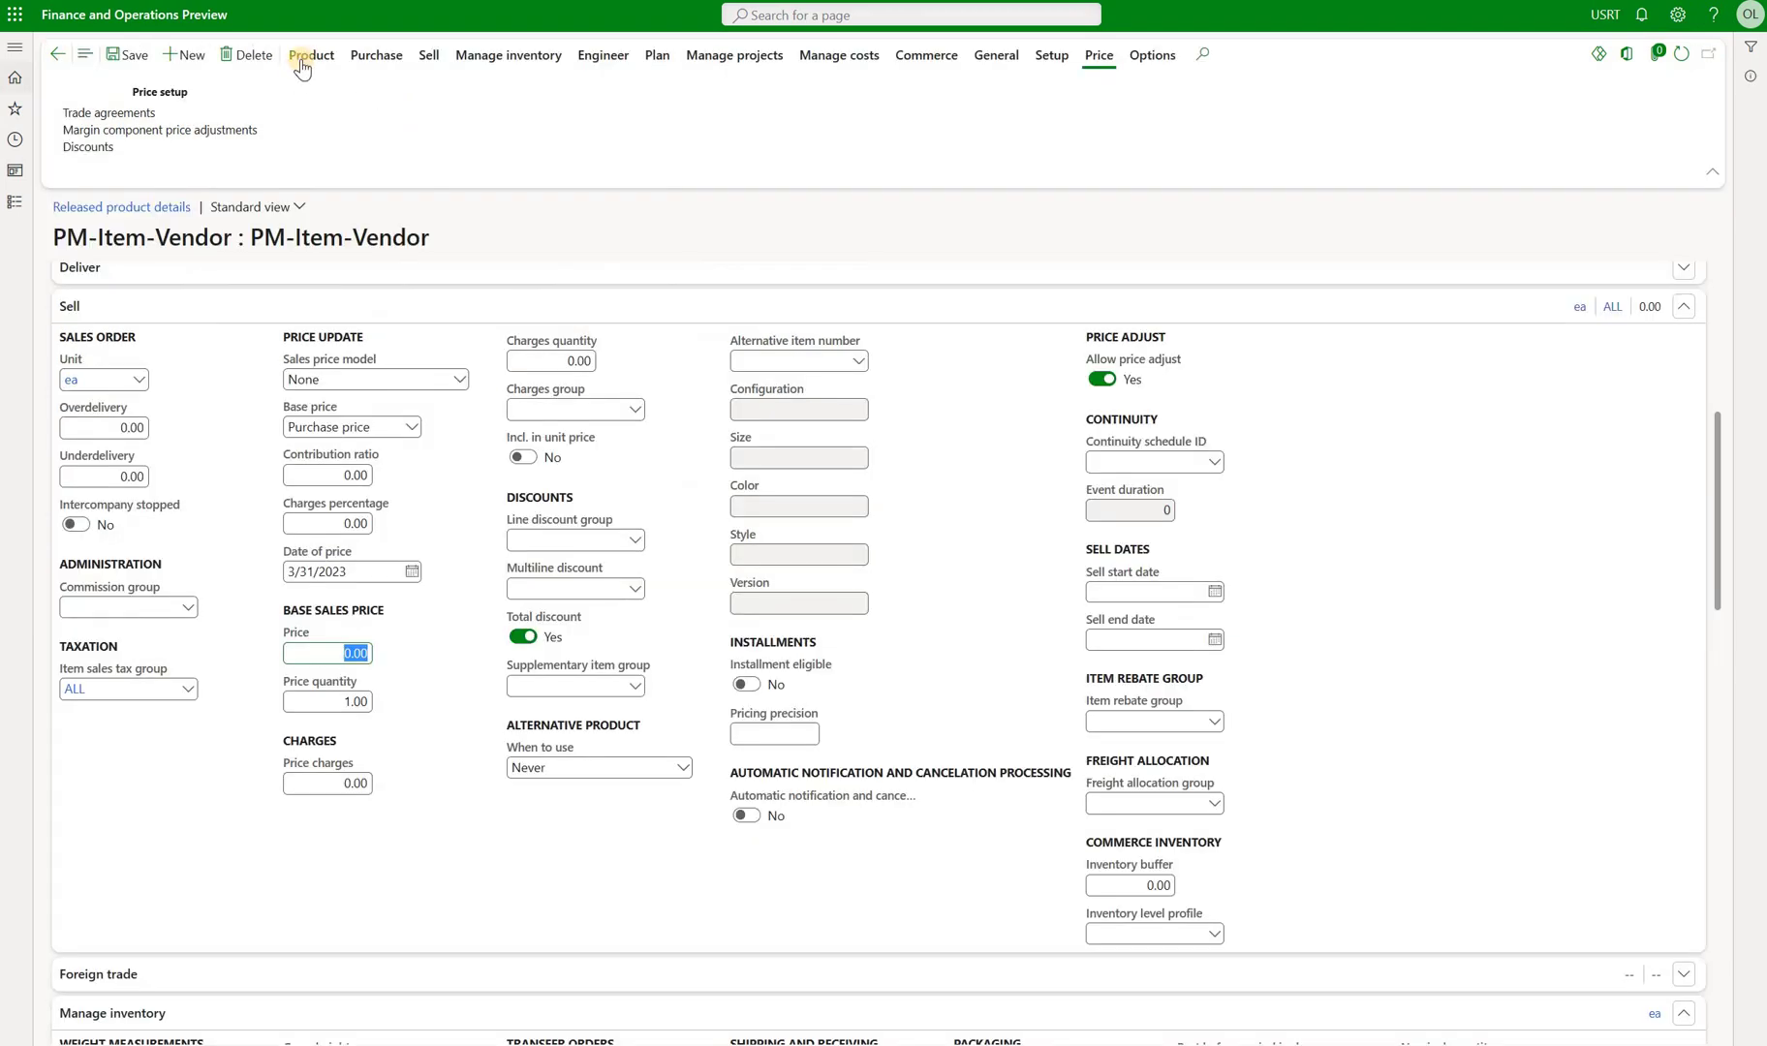
{"action": "left_click", "coordinate": [718, 138]}
{"action": "key", "text": "Escape"}
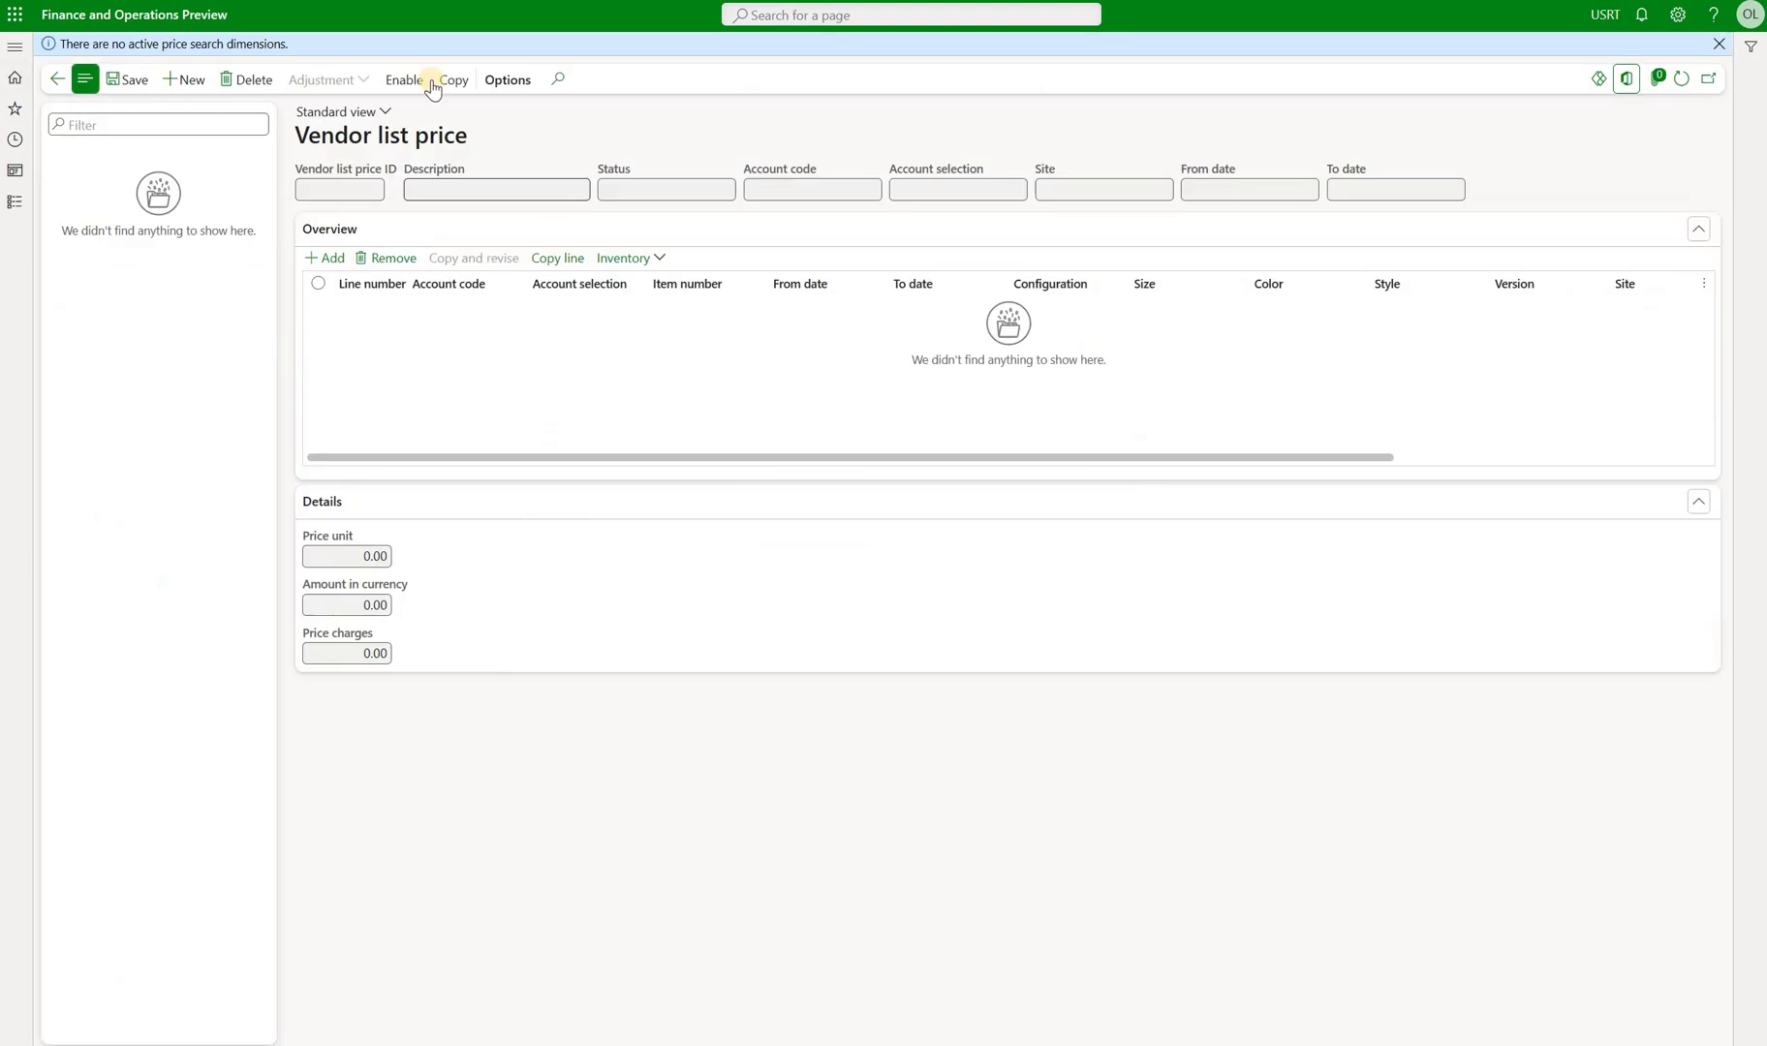
Review the price component code setup and the active item base prices of the STD base price version
{"action": "left_click", "coordinate": [22, 50]}
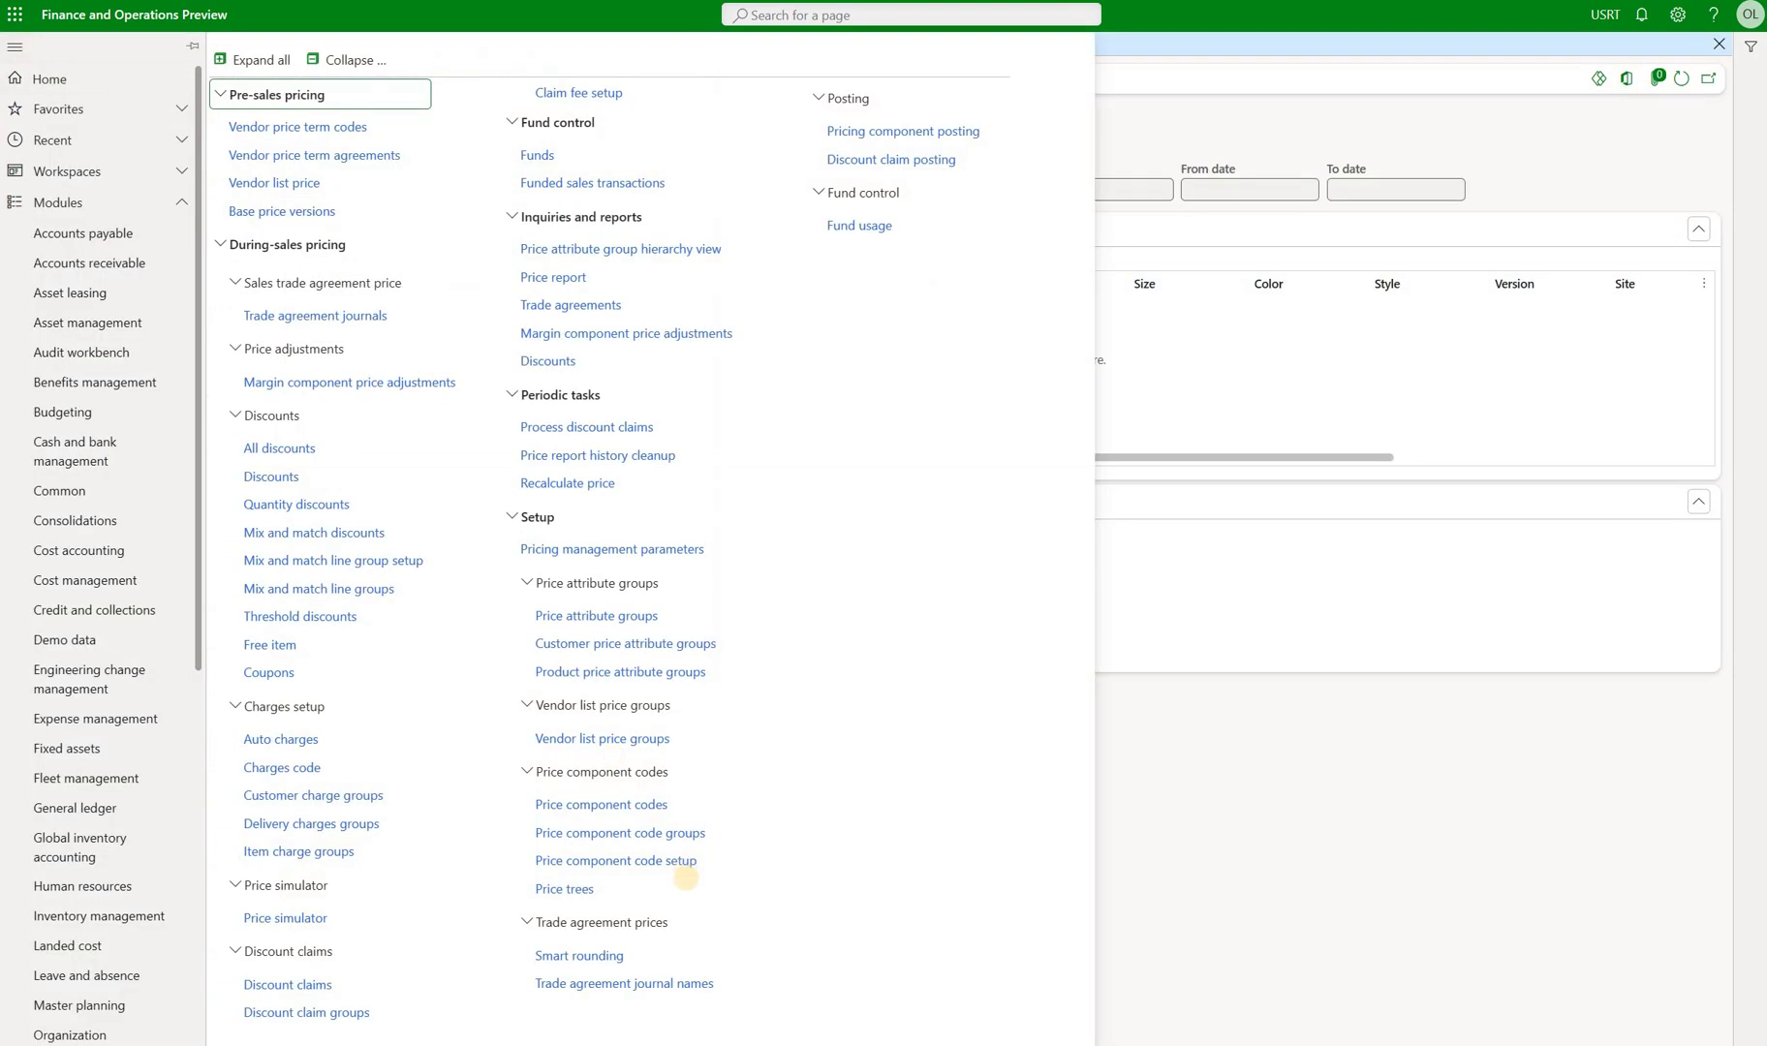
{"action": "left_click", "coordinate": [681, 861]}
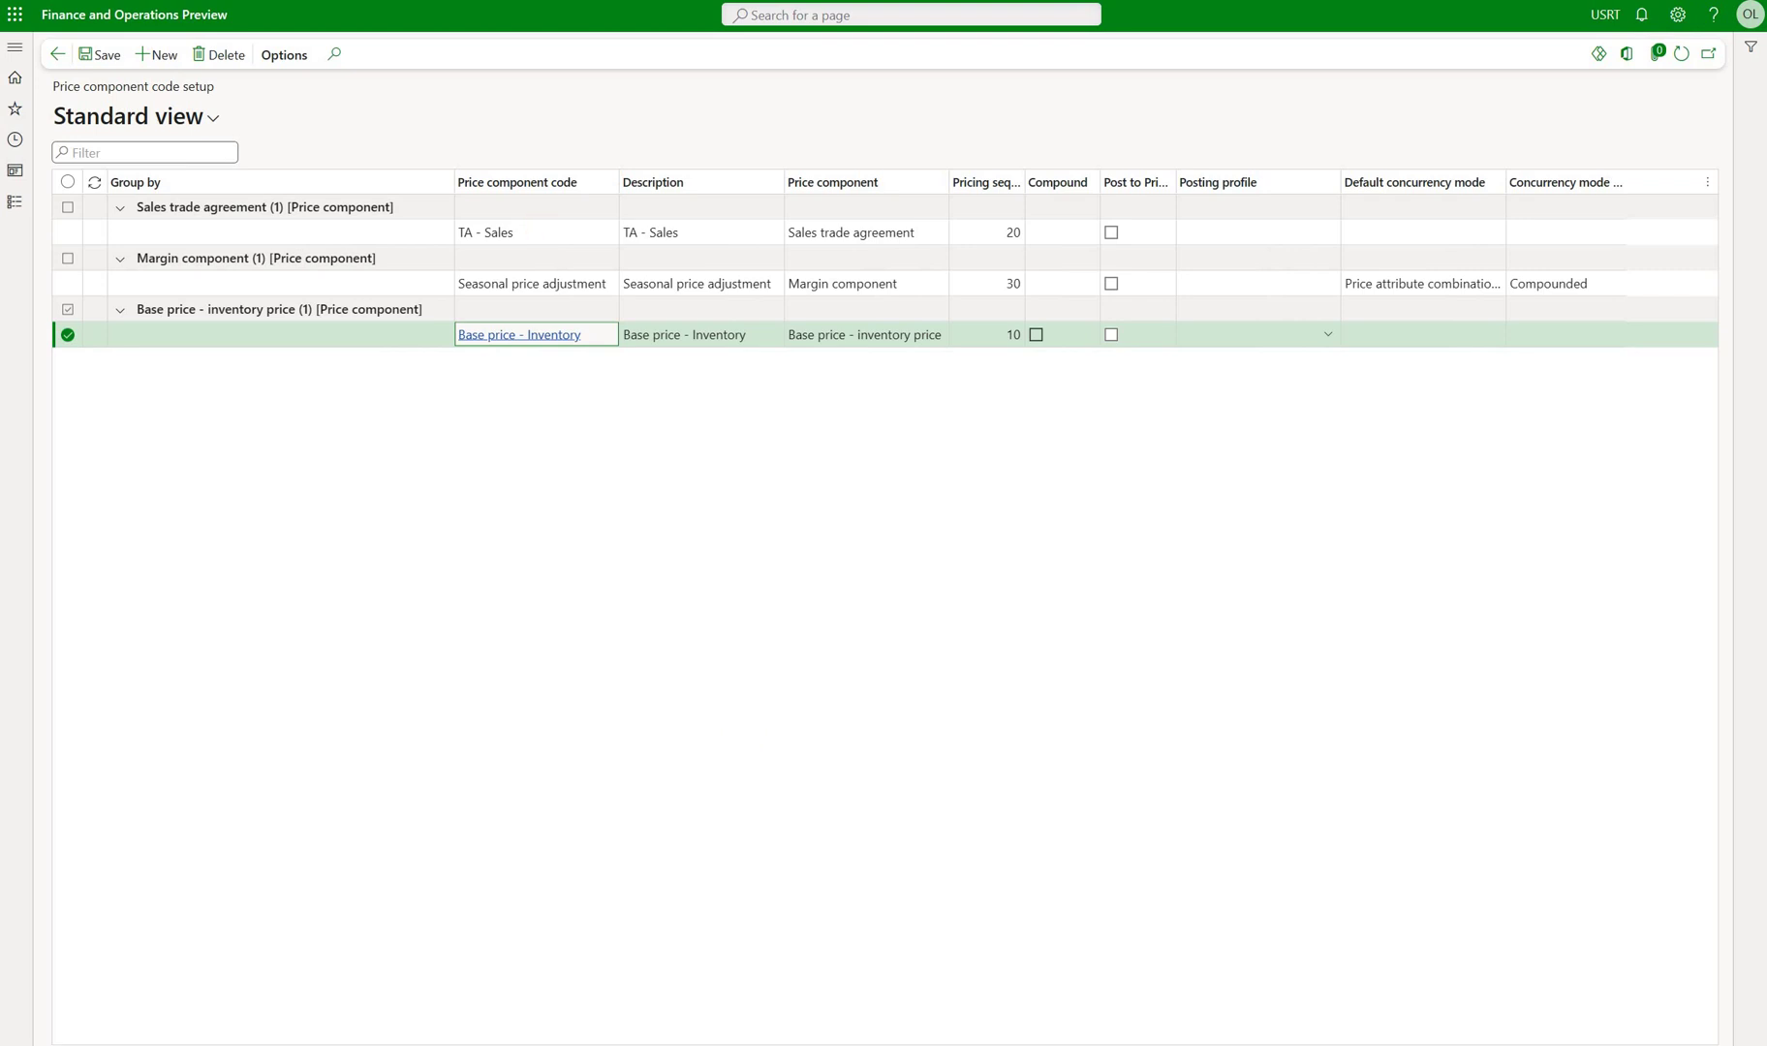
{"action": "left_click", "coordinate": [14, 47]}
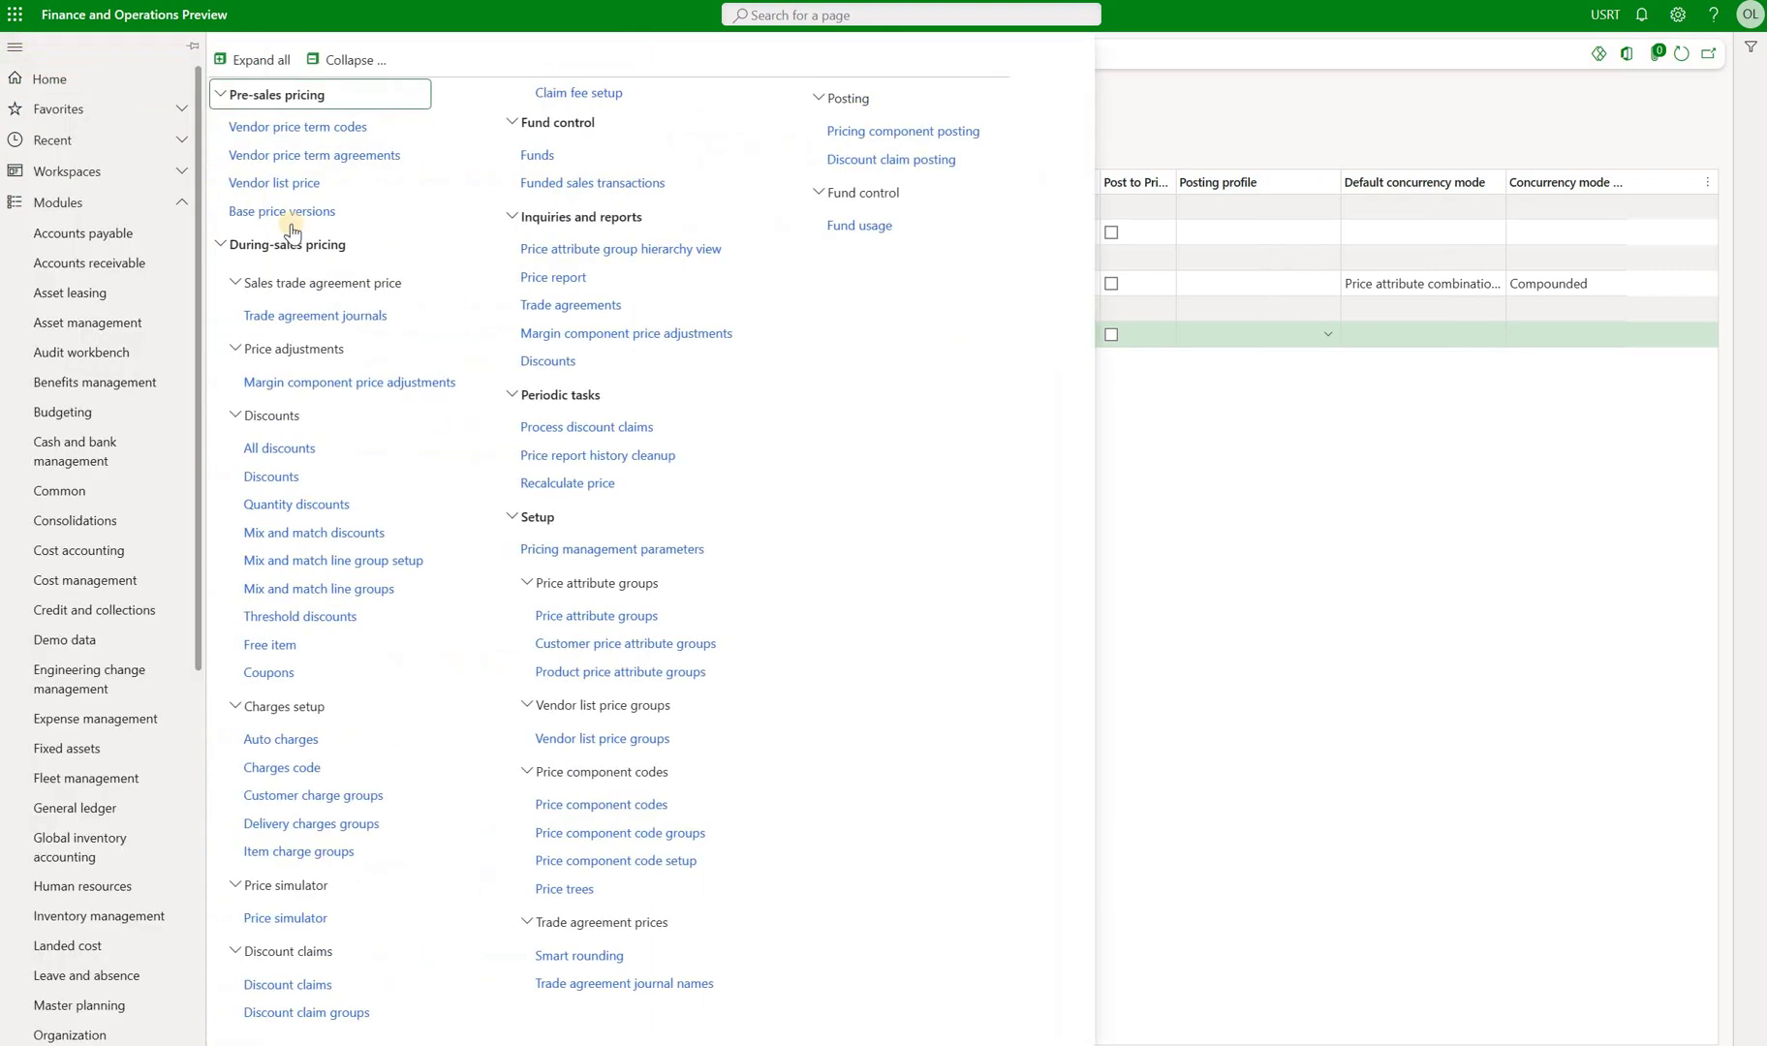
{"action": "left_click", "coordinate": [323, 215]}
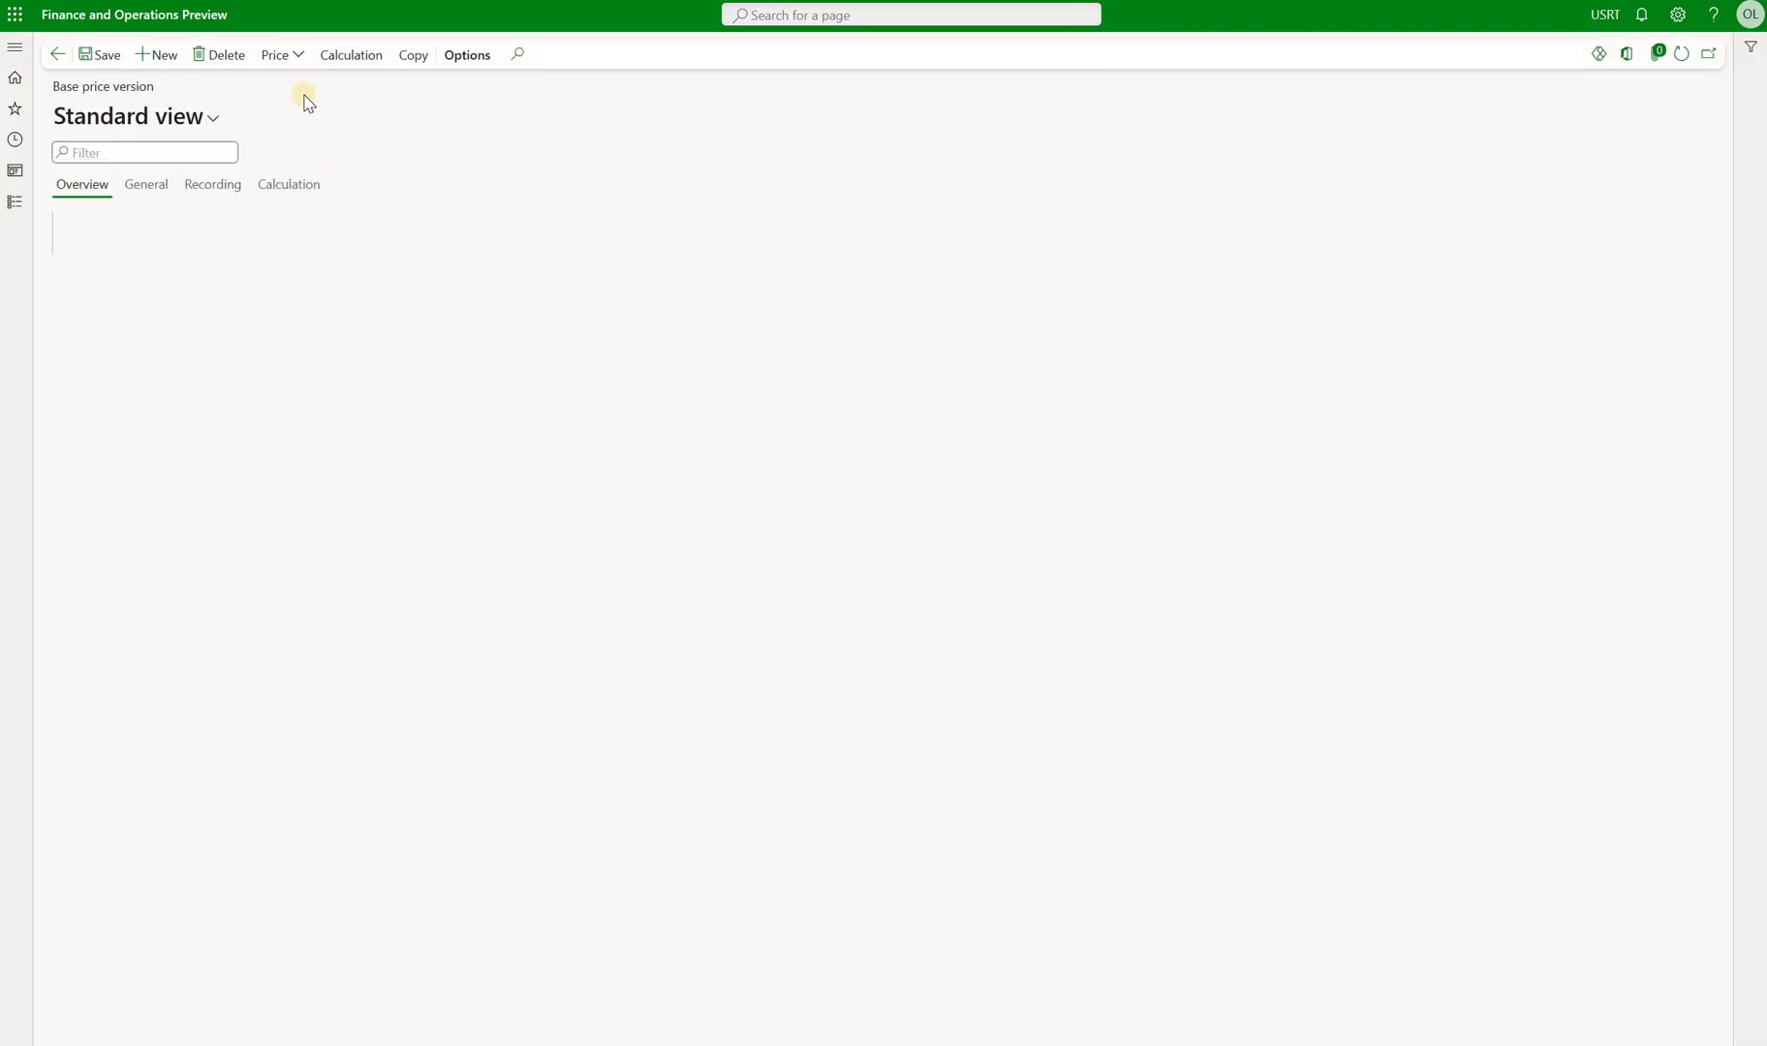
{"action": "left_click", "coordinate": [288, 58]}
{"action": "left_click", "coordinate": [294, 83]}
{"action": "left_click", "coordinate": [209, 158]}
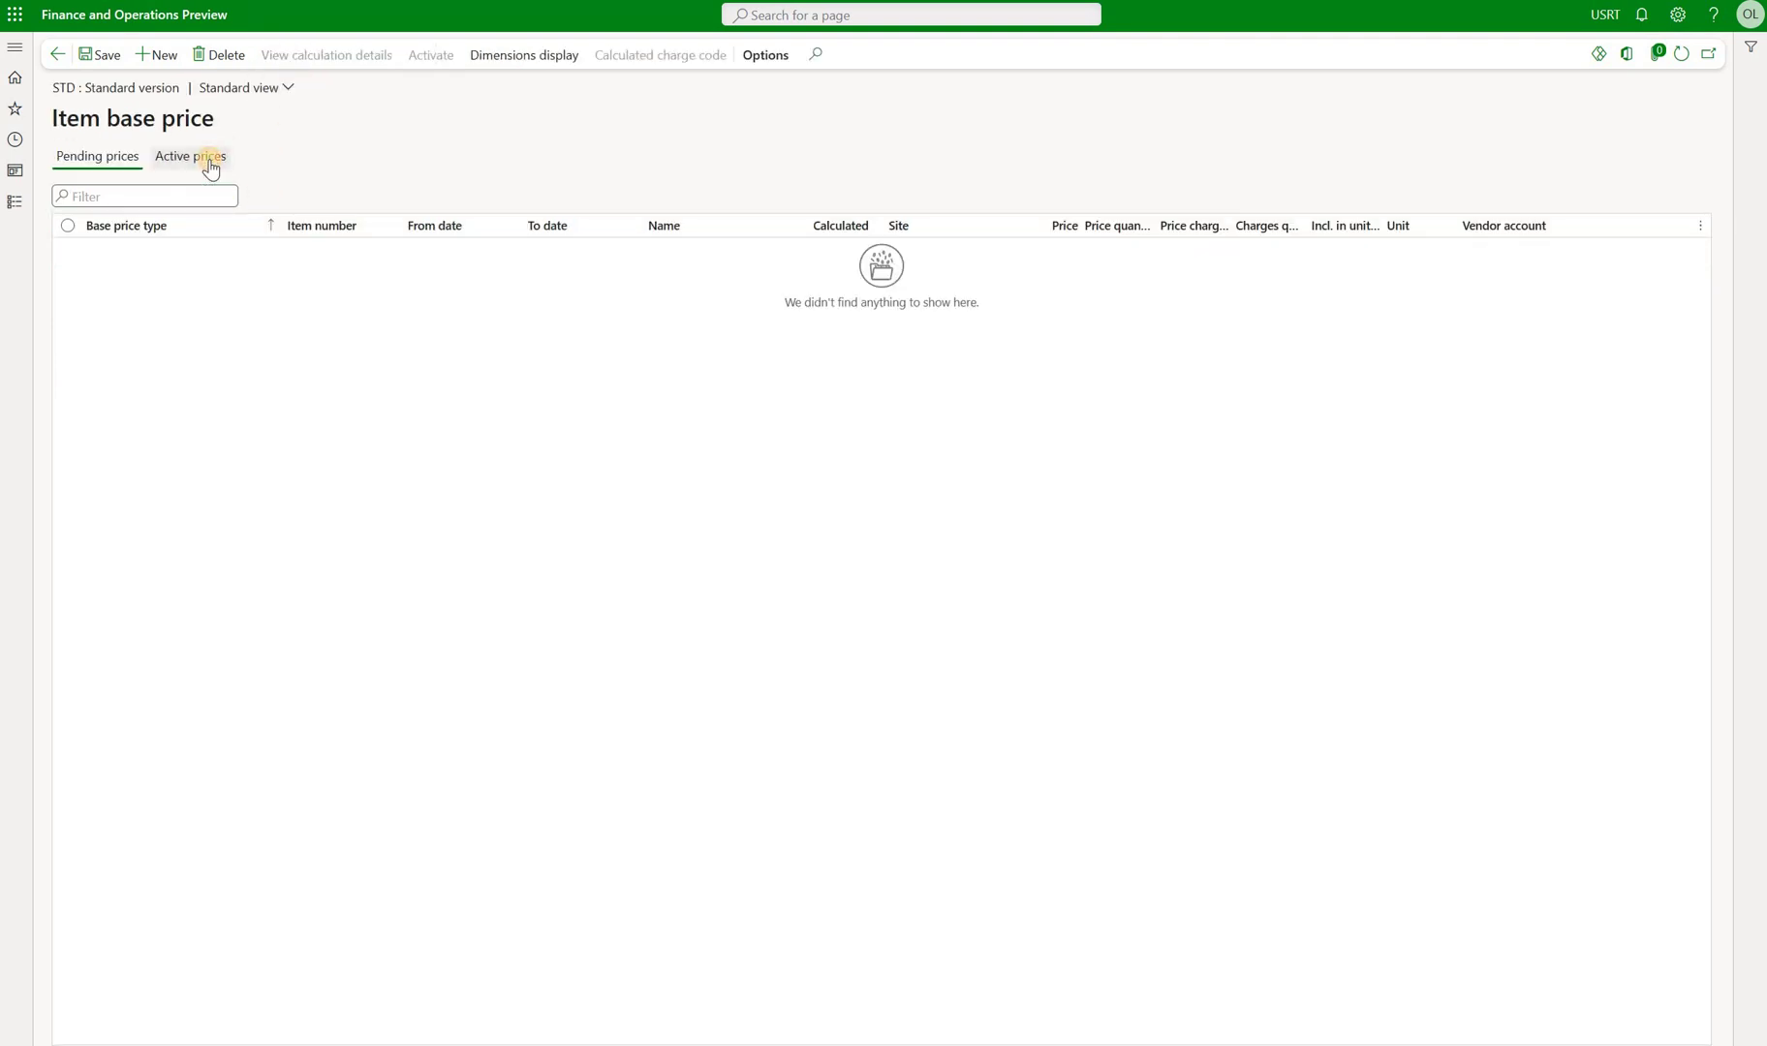
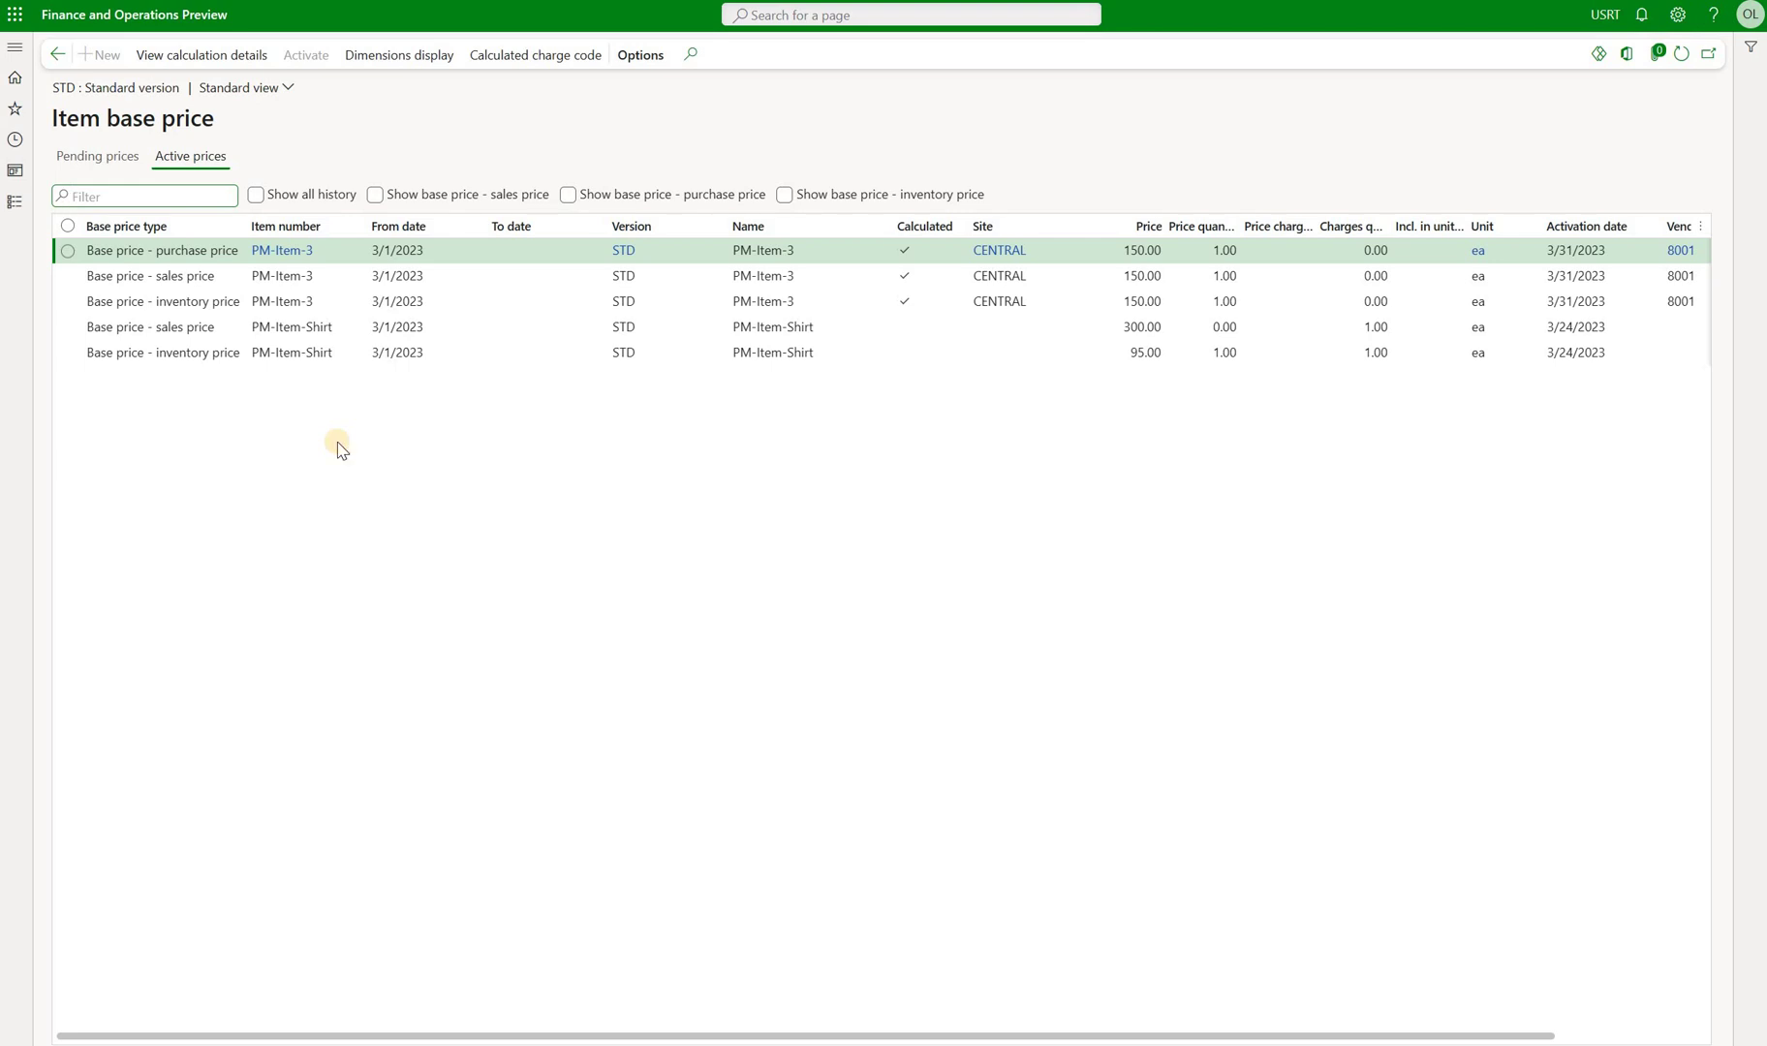
Create a new vendor list price record in the pre-sales pricing area
{"action": "left_click", "coordinate": [16, 48]}
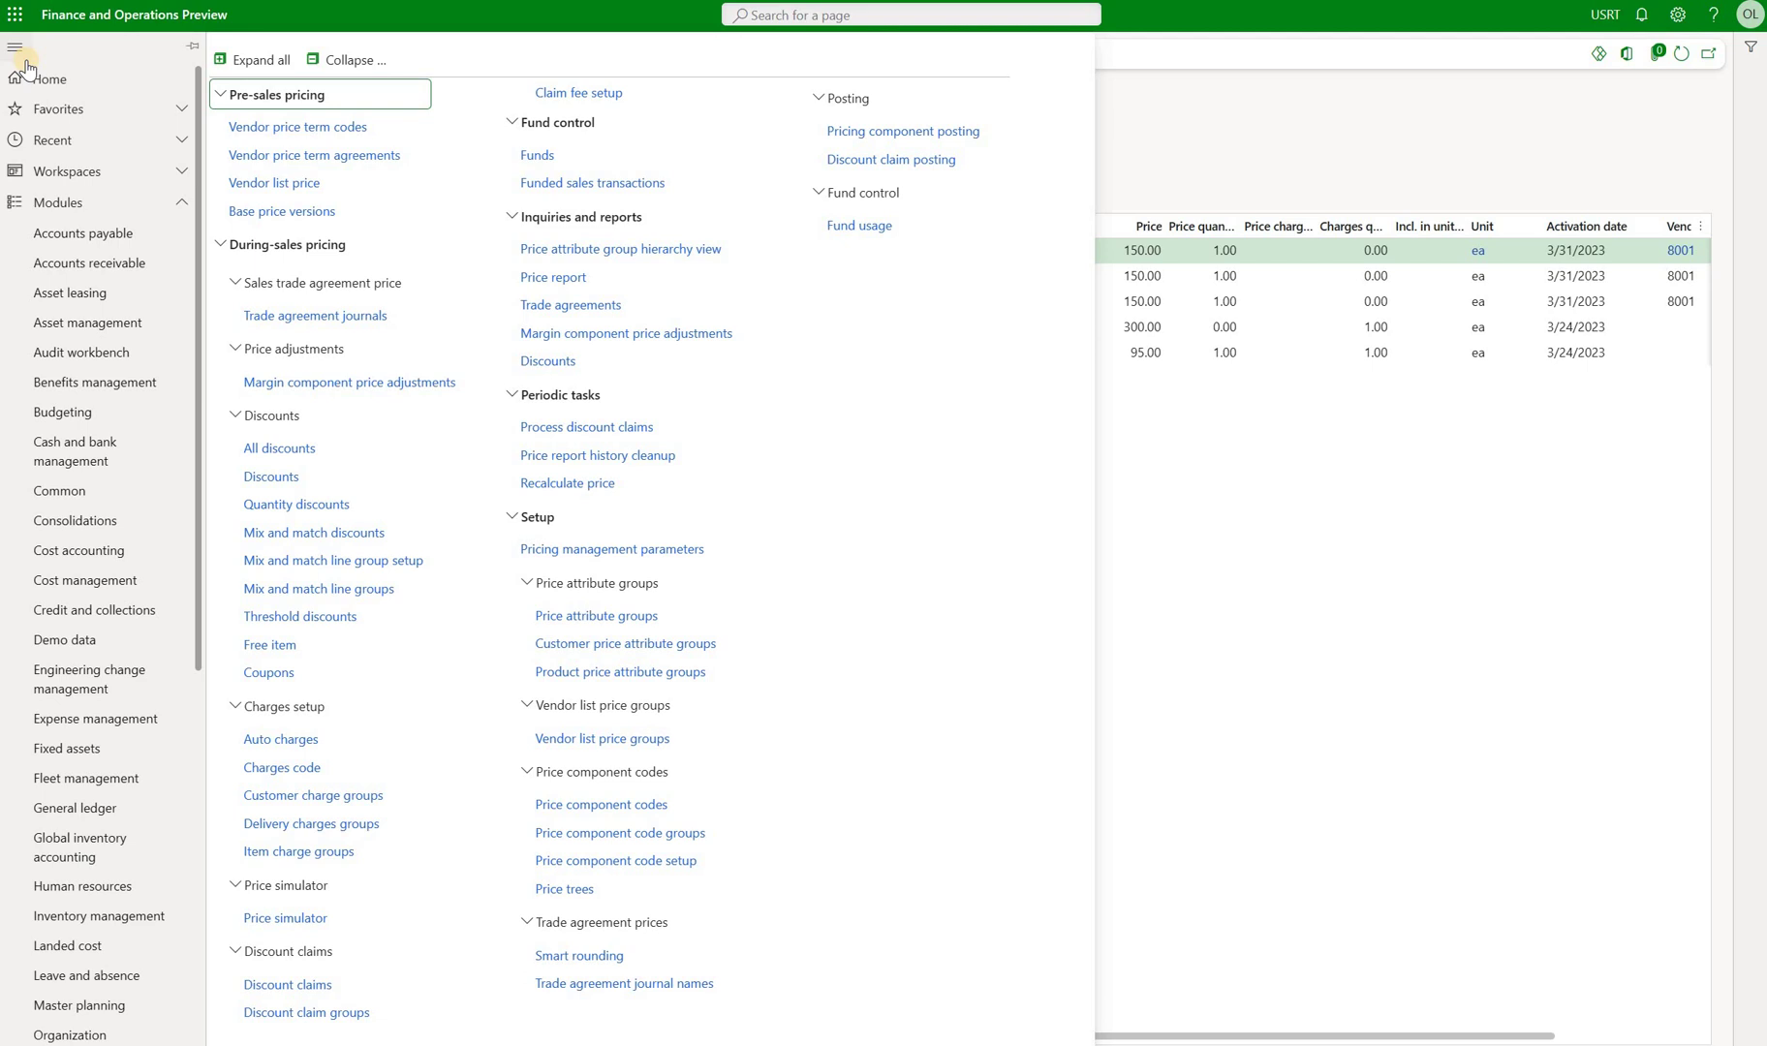
{"action": "left_click", "coordinate": [308, 190]}
{"action": "left_click", "coordinate": [172, 90]}
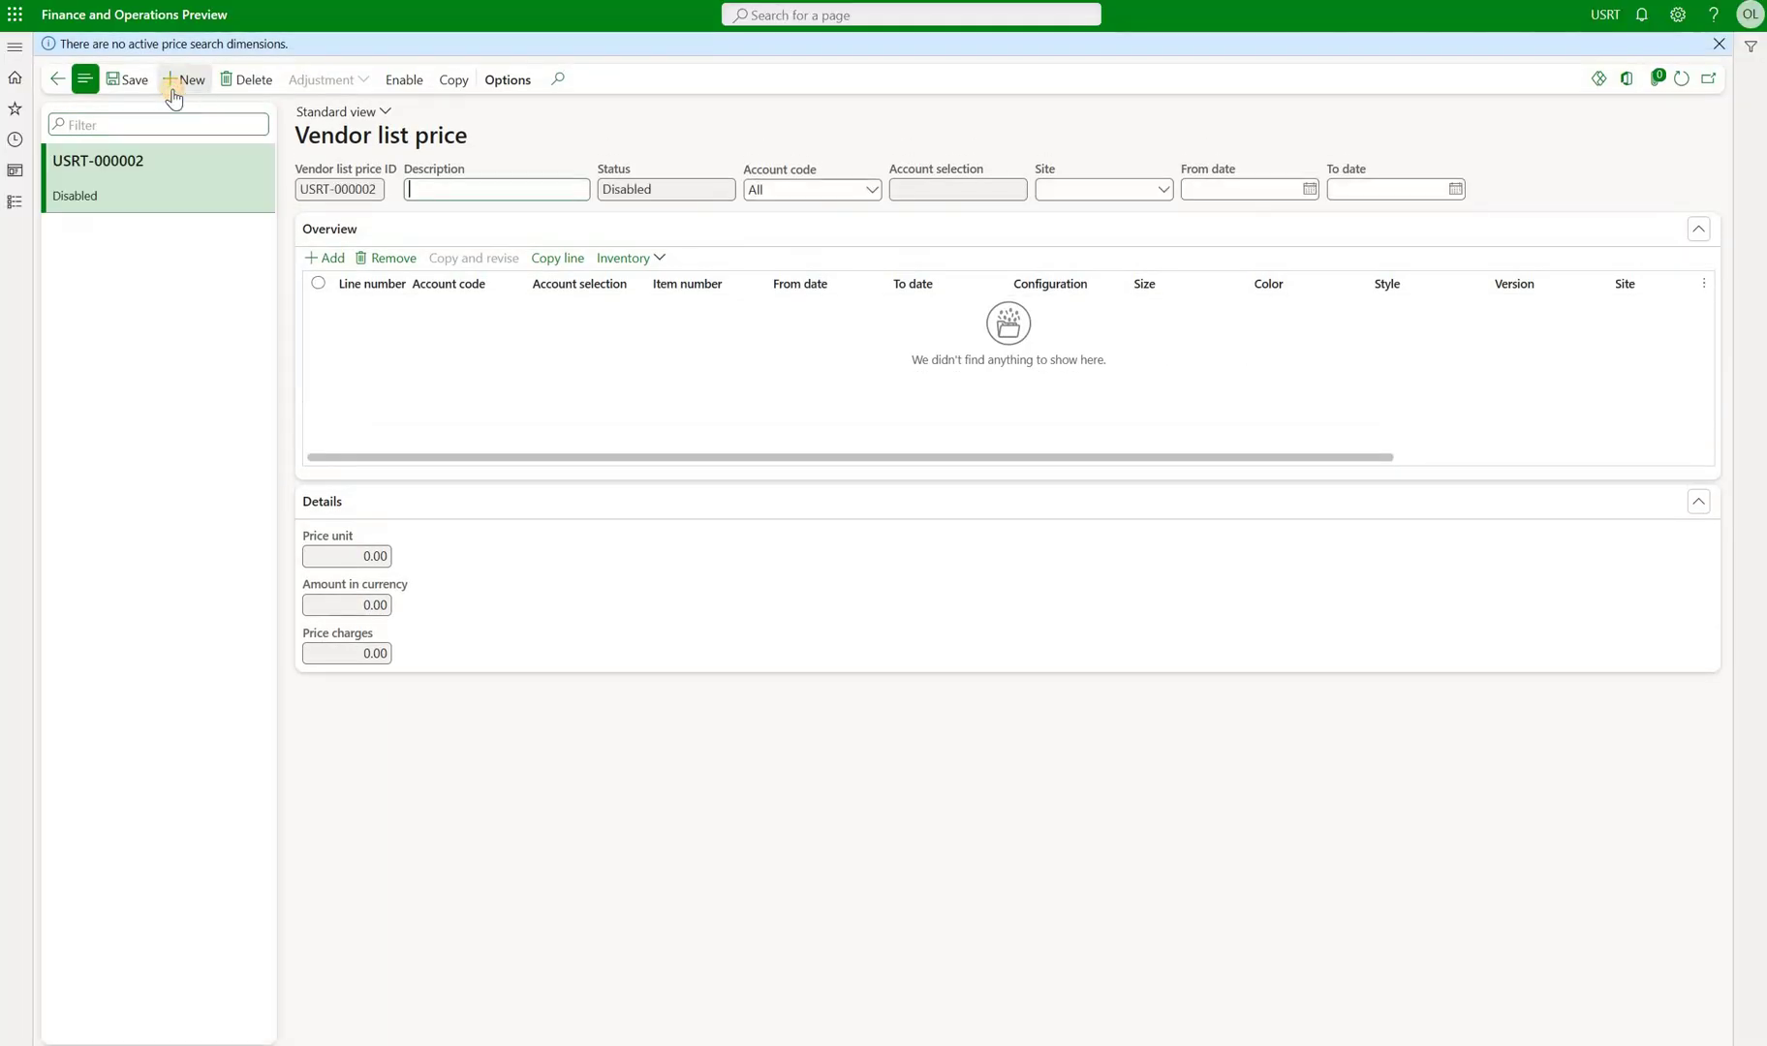
Set the vendor list price's account code to Table and select the Northwind Transportation vendor as its account
{"action": "left_click", "coordinate": [870, 190]}
{"action": "left_click", "coordinate": [770, 224]}
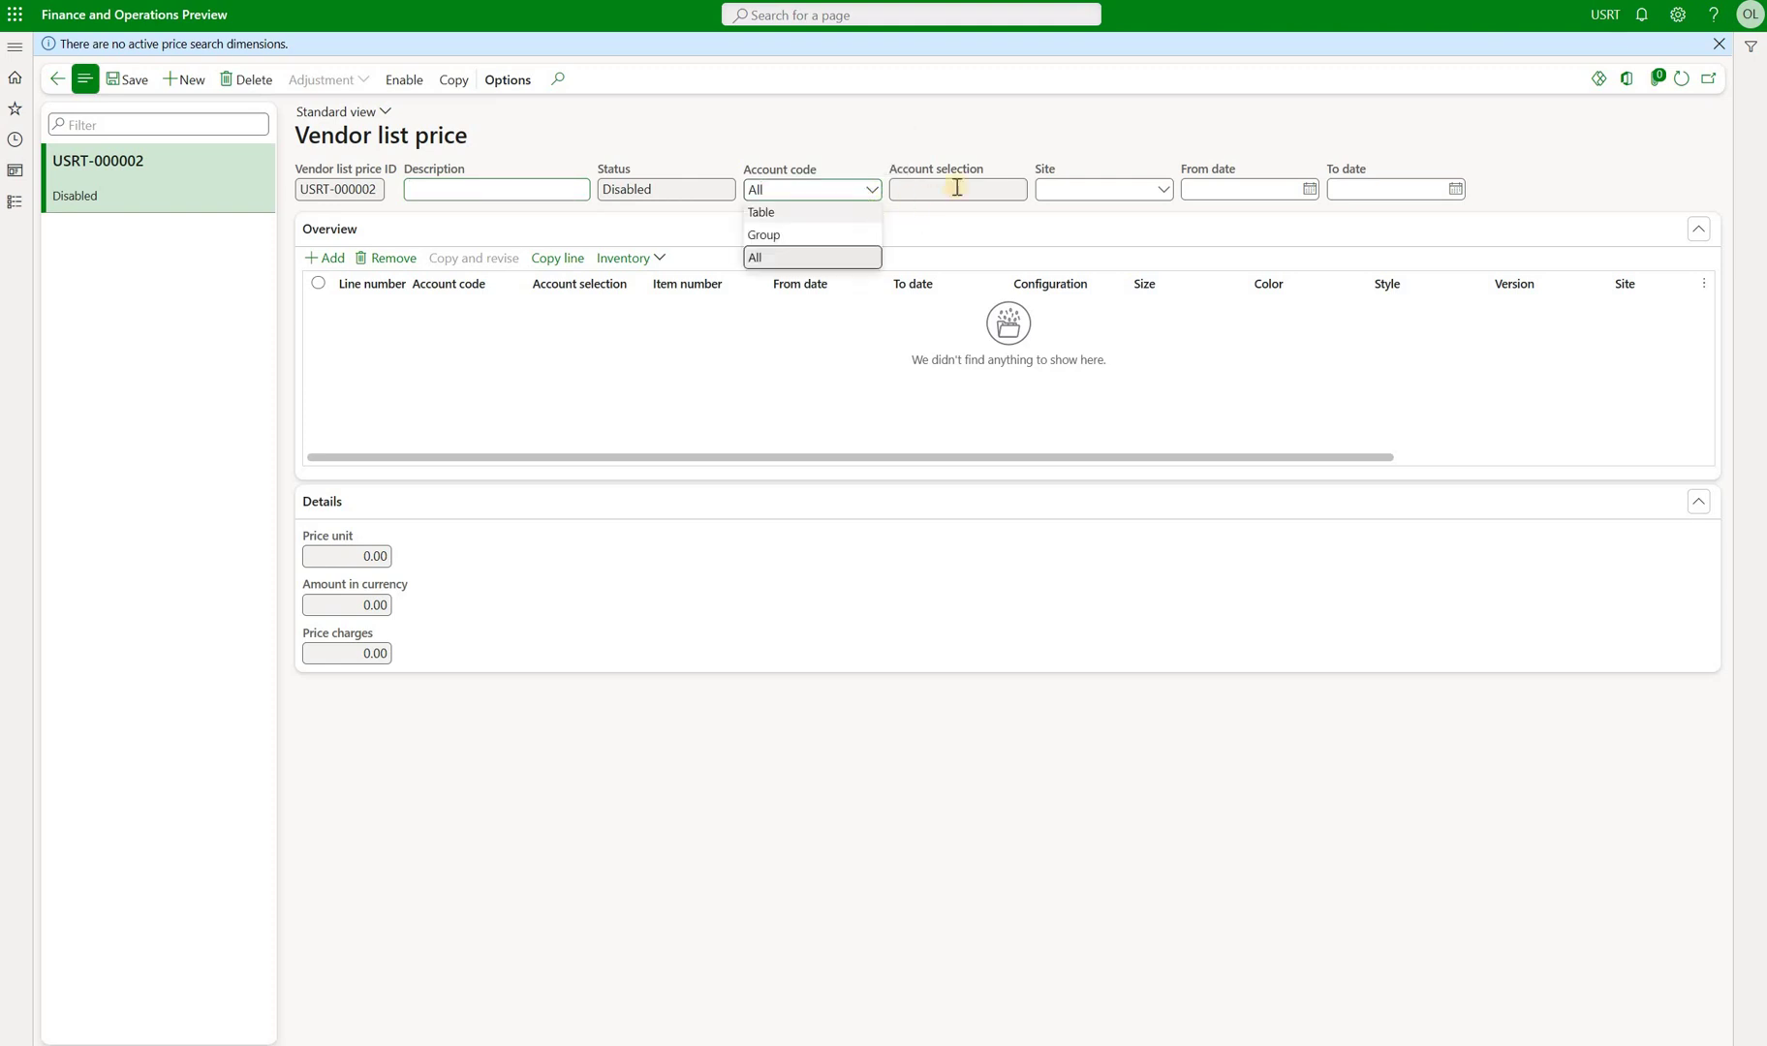
{"action": "left_click", "coordinate": [1017, 189]}
{"action": "scroll", "coordinate": [959, 313], "scroll_direction": "down", "scroll_amount": 2}
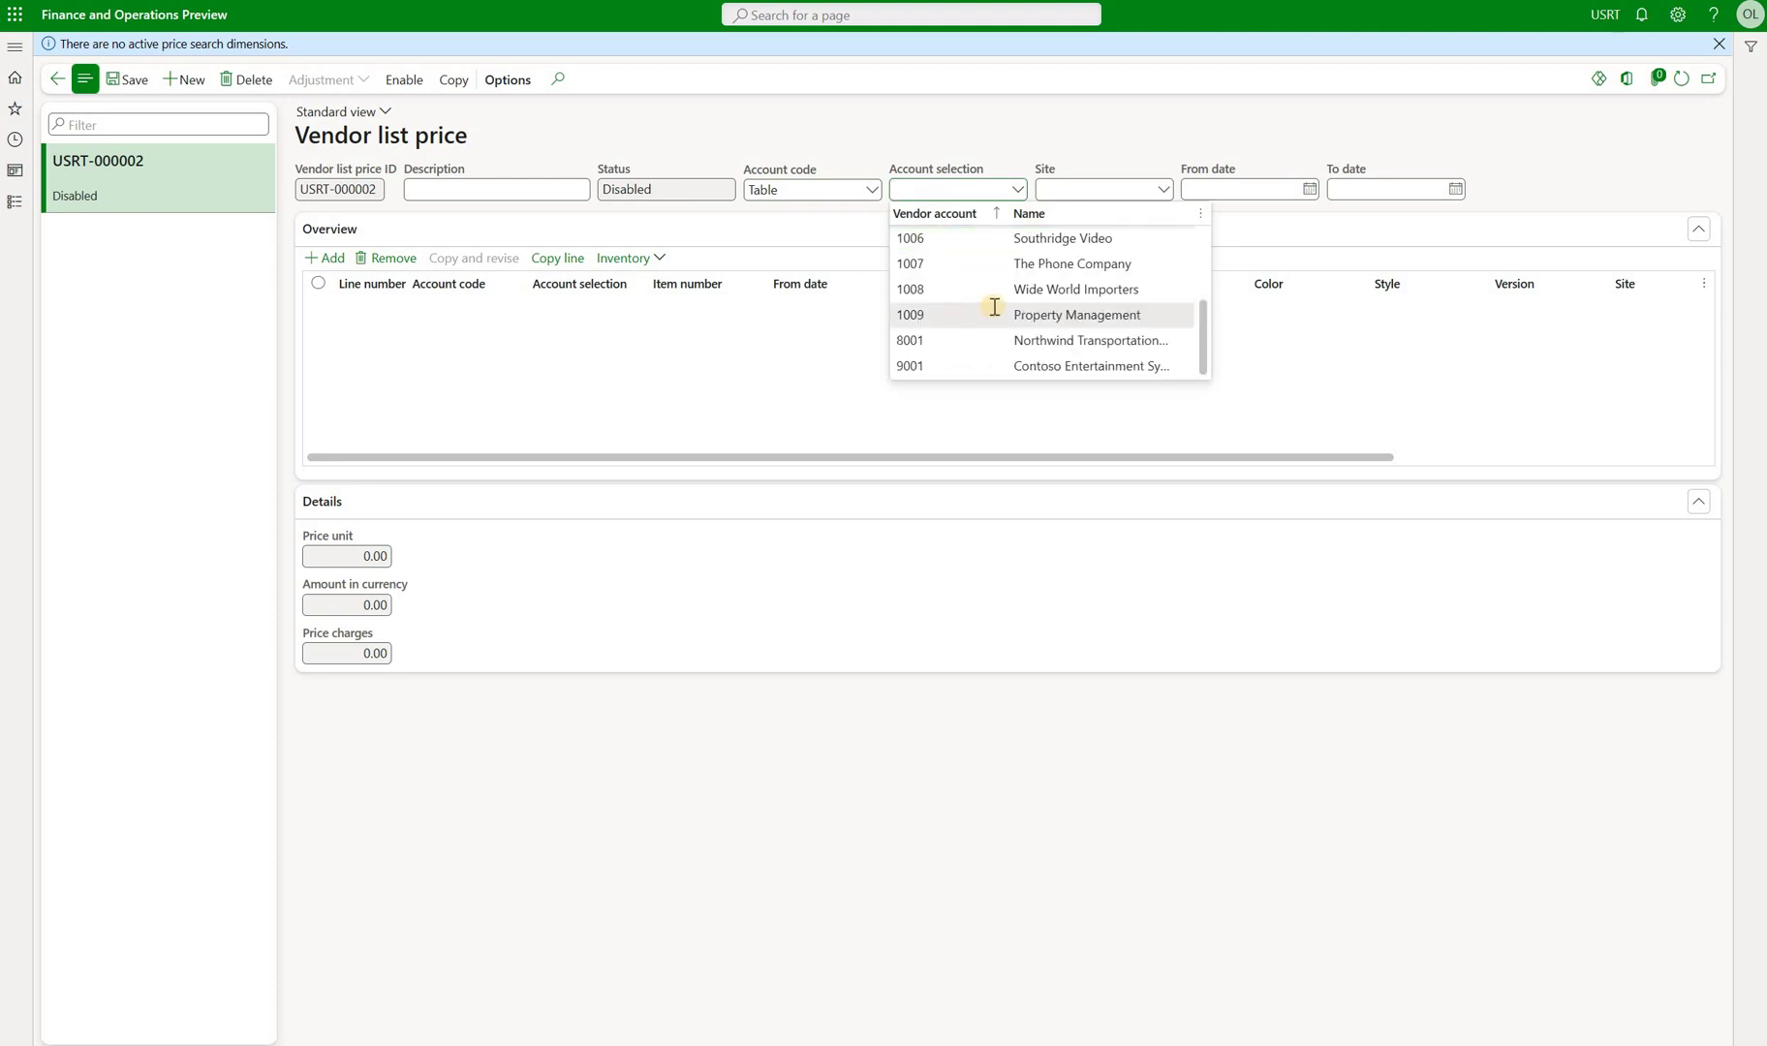
{"action": "left_click", "coordinate": [1065, 340]}
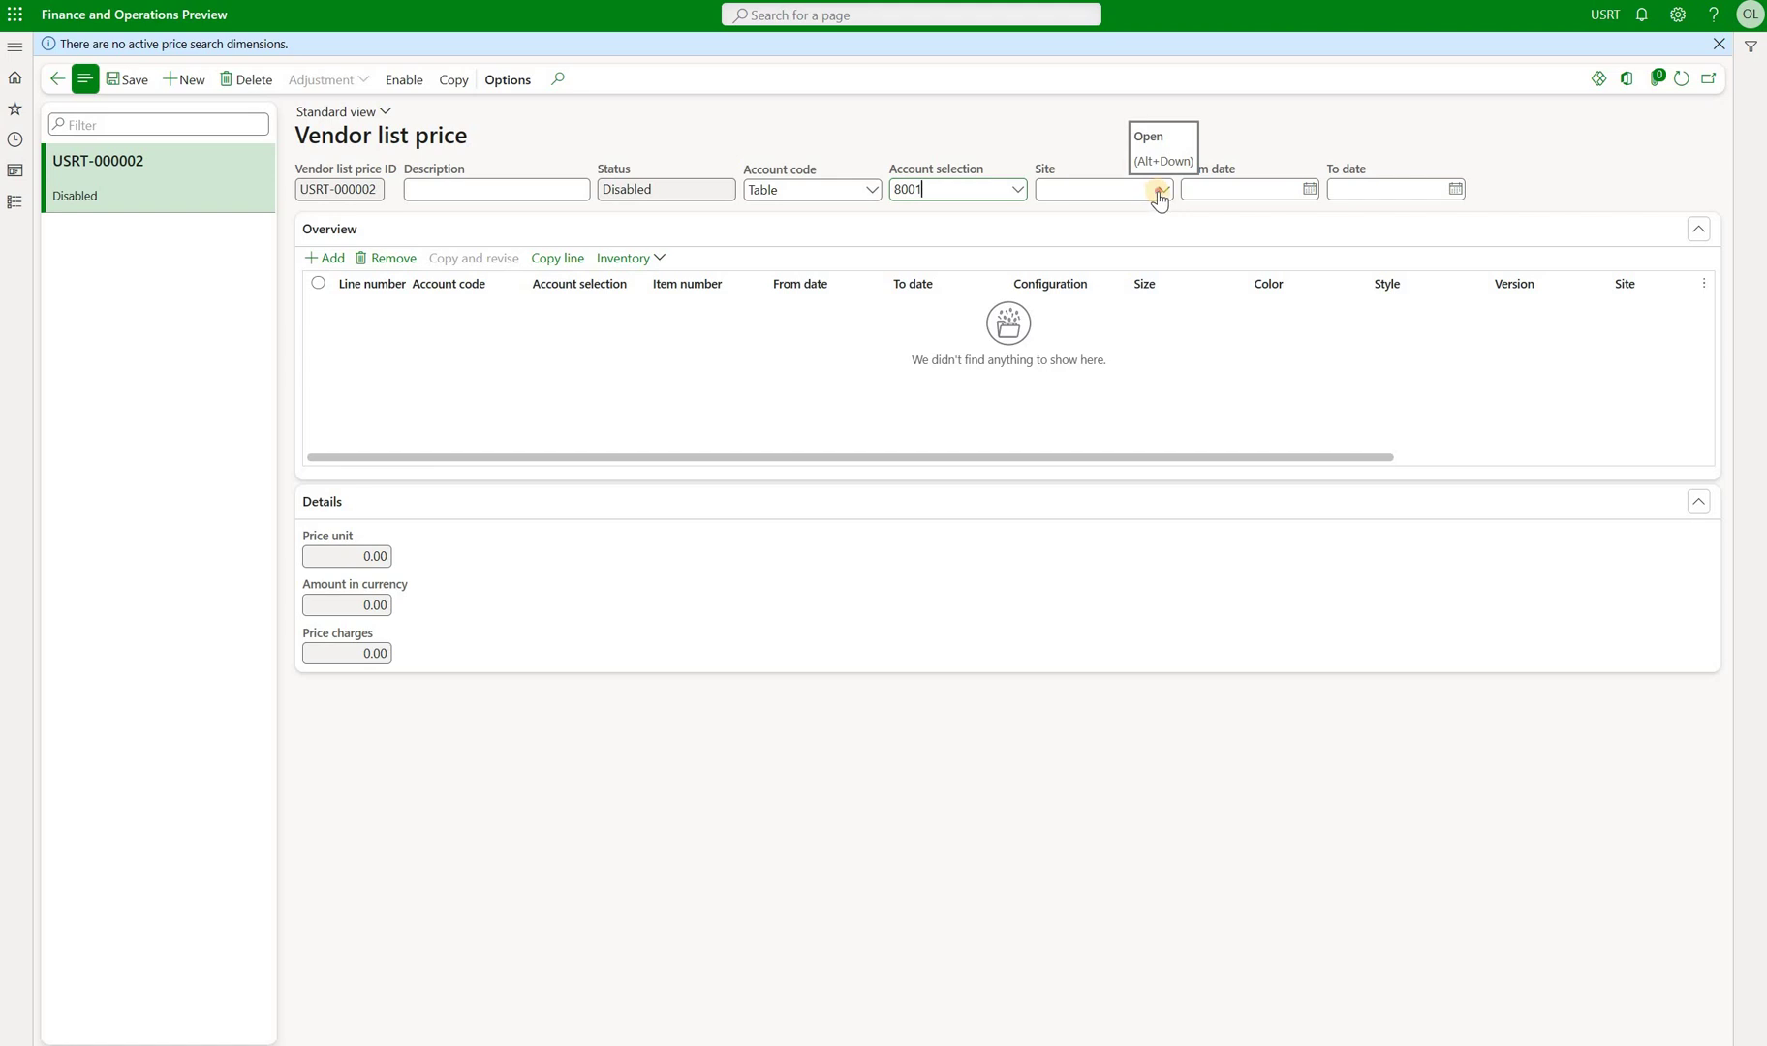
Set the vendor list price's site to CENTRAL and its from date to 3/1/2023
{"action": "left_click", "coordinate": [1158, 194]}
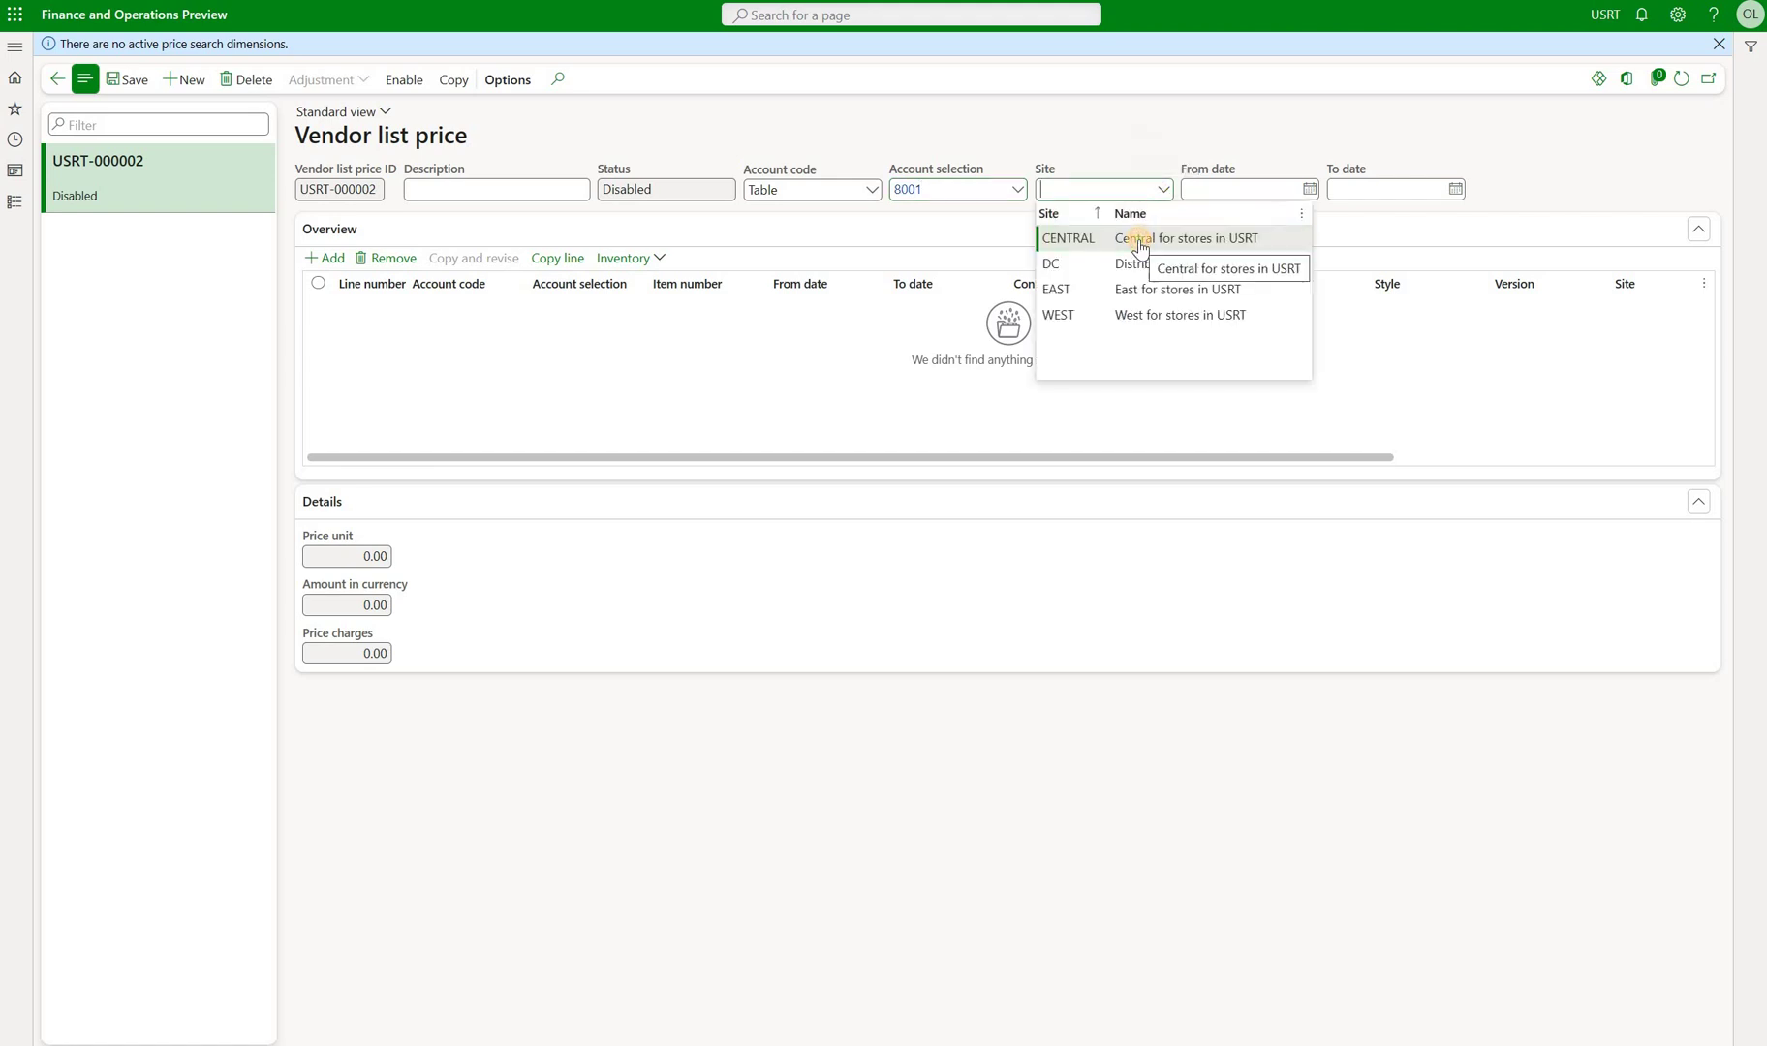
{"action": "left_click", "coordinate": [1140, 239]}
{"action": "left_click", "coordinate": [1240, 190]}
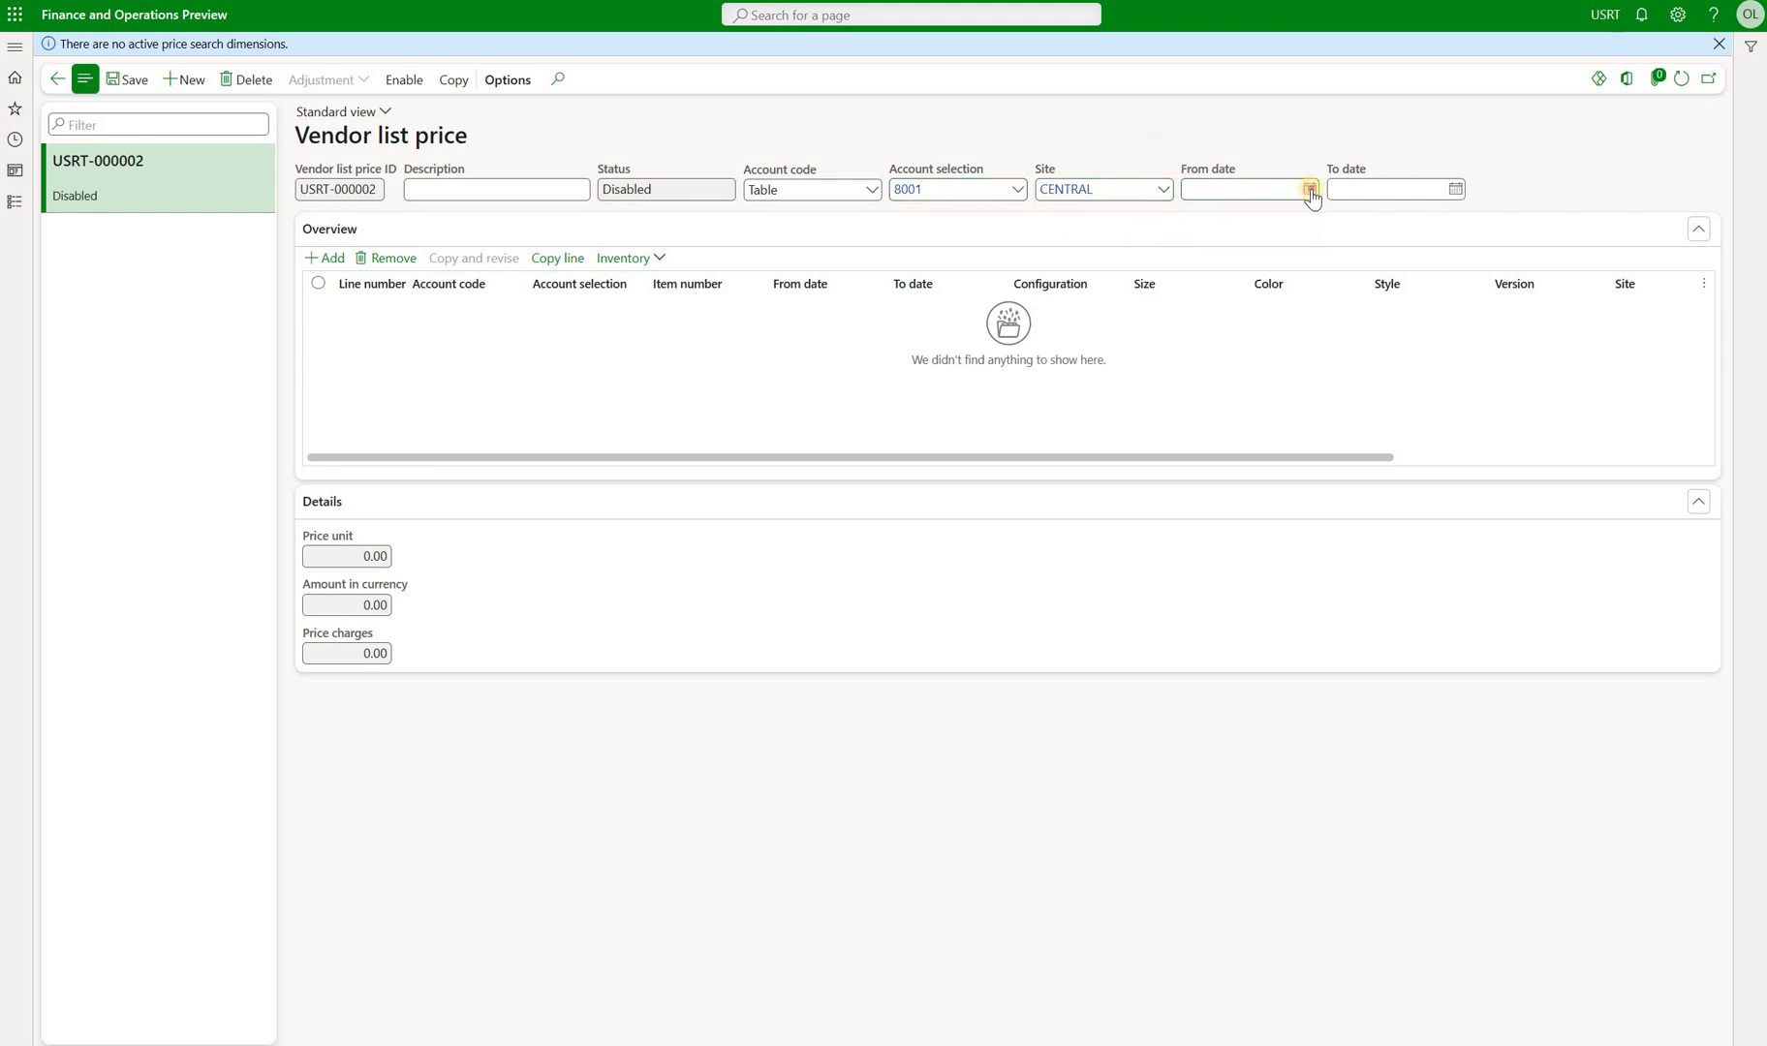
{"action": "left_click", "coordinate": [1310, 188]}
{"action": "left_click", "coordinate": [1290, 283]}
Add a line to the vendor list price for item PM-Item-Vendor
{"action": "left_click", "coordinate": [332, 258]}
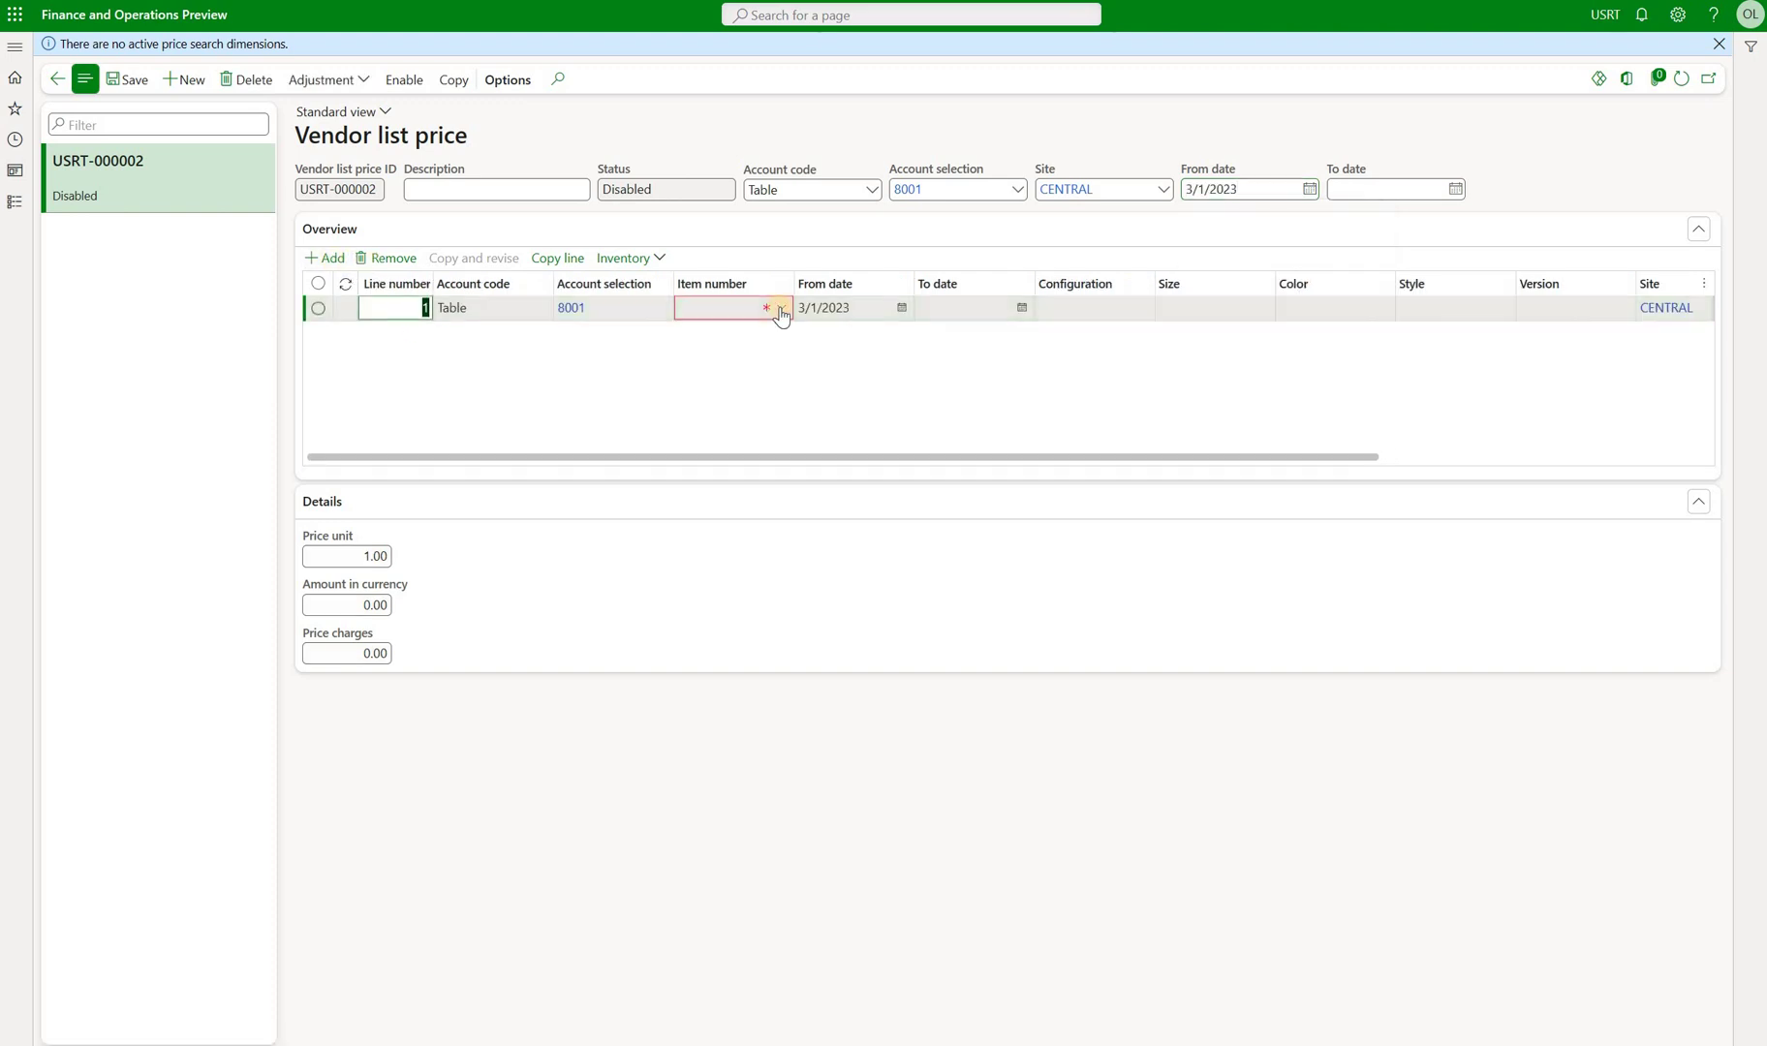
{"action": "left_click", "coordinate": [780, 309]}
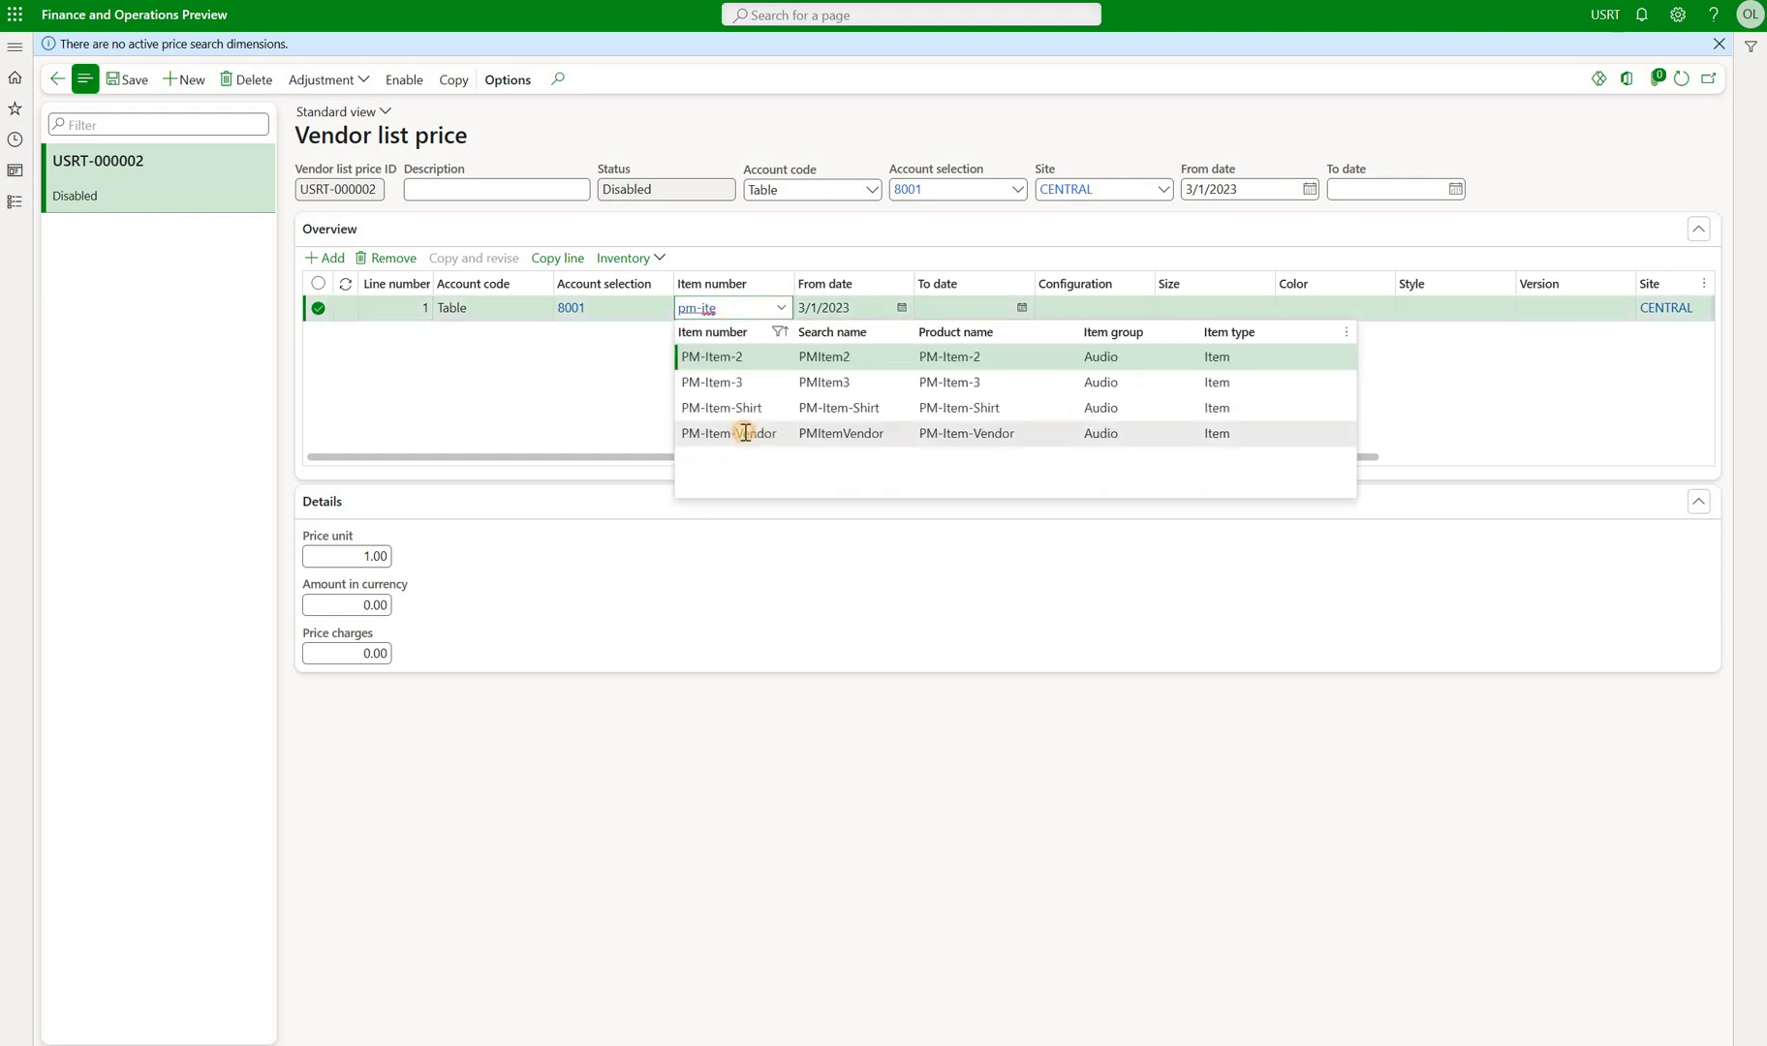
{"action": "left_click", "coordinate": [745, 433]}
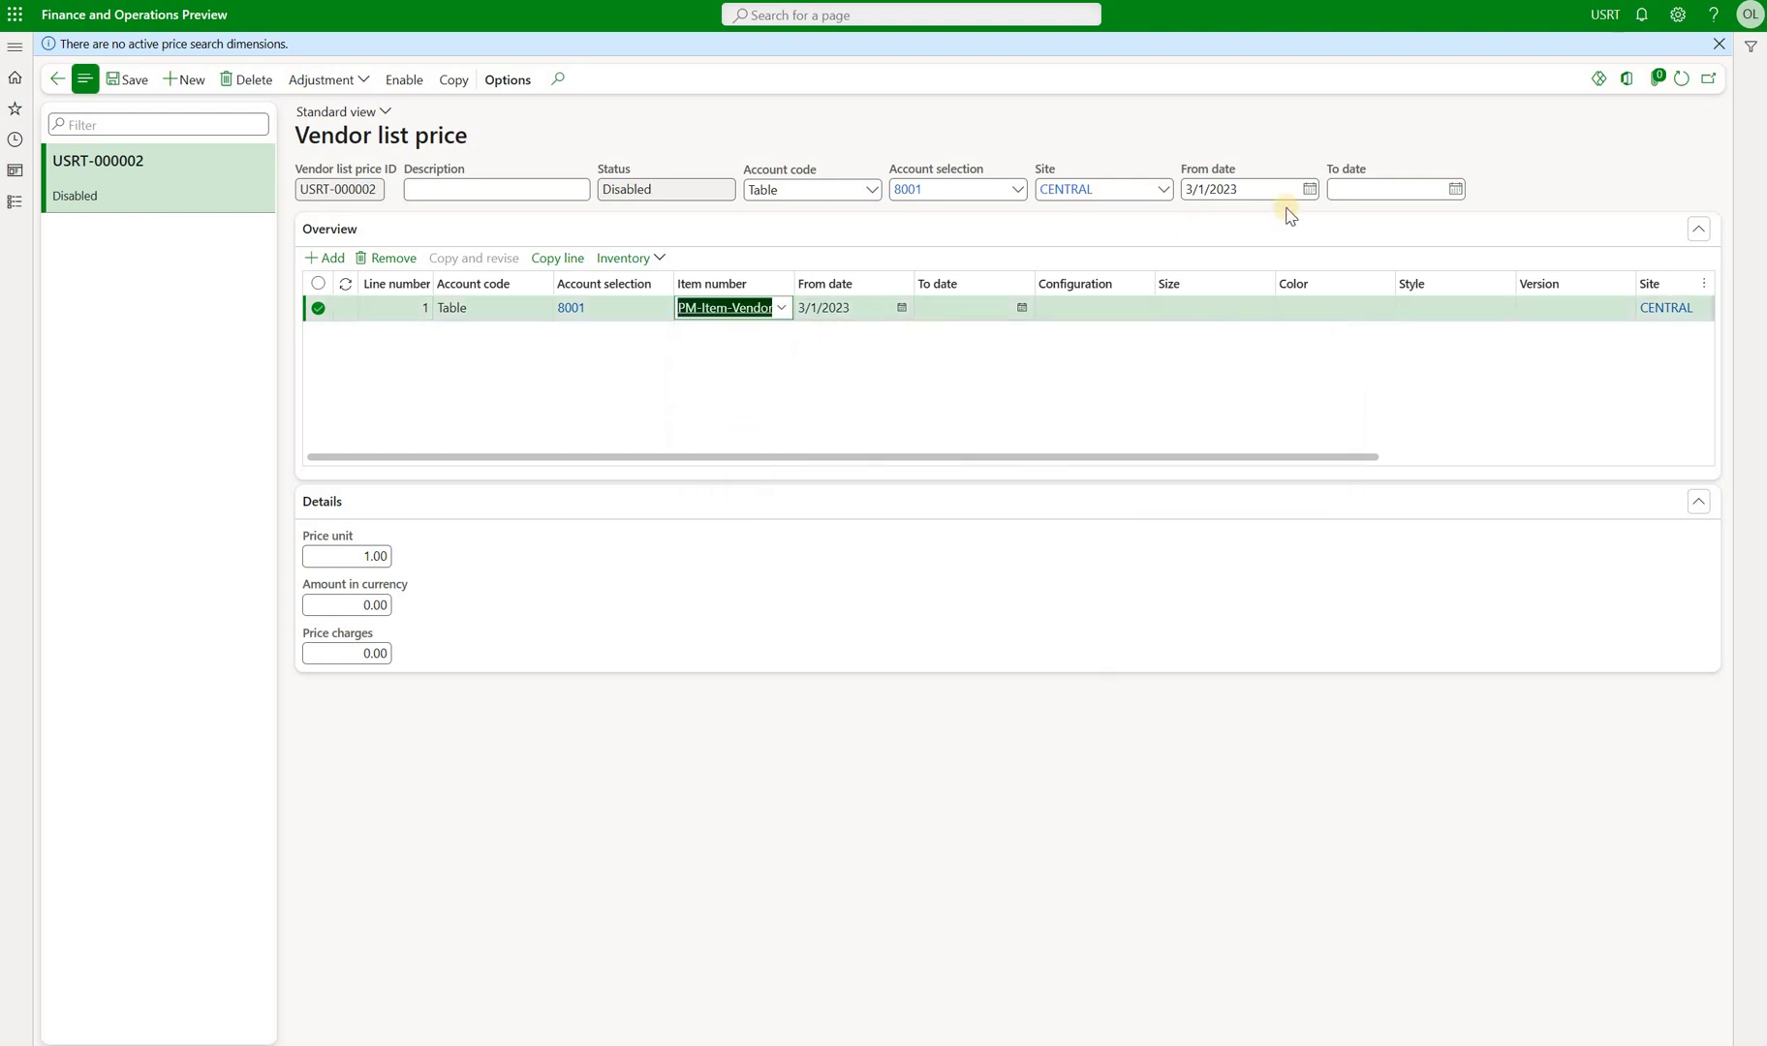
Set the PM-Item-Vendor line's amount to 300 and enable the vendor list price
{"action": "left_click_drag", "start_coordinate": [1123, 455], "coordinate": [1429, 393]}
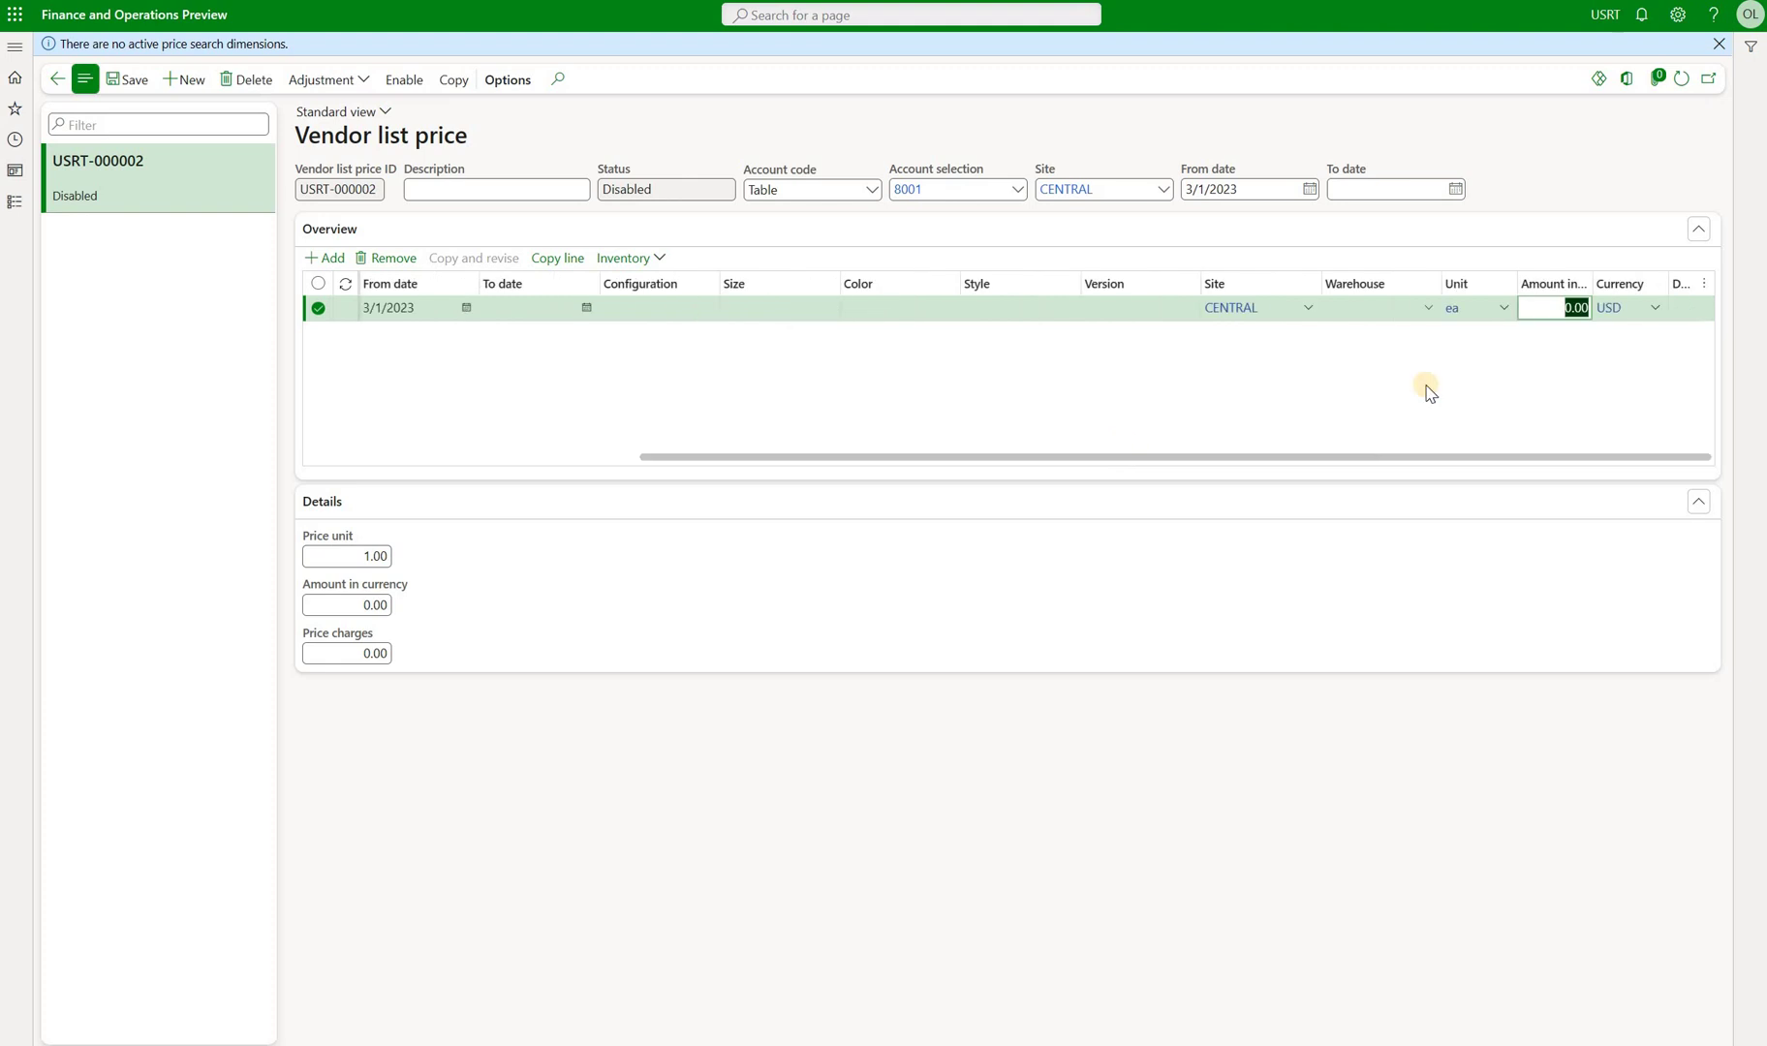
{"action": "type", "text": "300"}
{"action": "left_click", "coordinate": [398, 82]}
{"action": "left_click", "coordinate": [632, 192]}
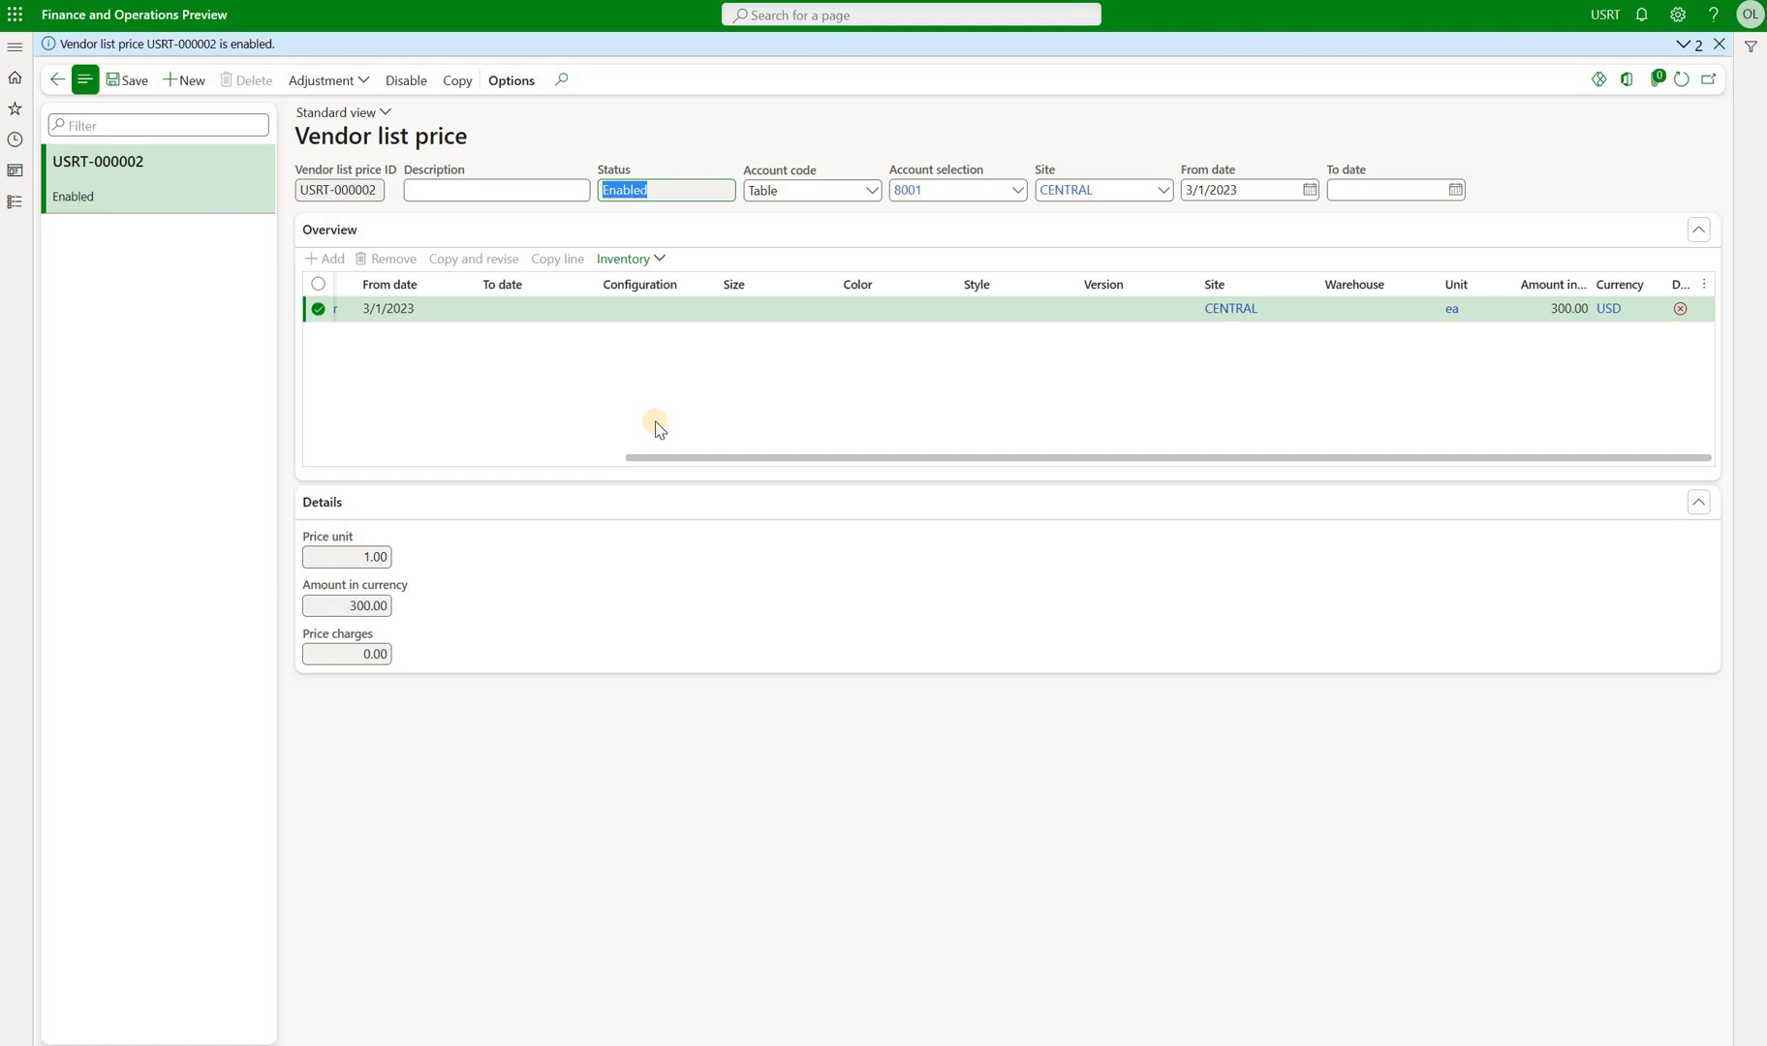
Create a new vendor price term code named 10% increase
{"action": "left_click", "coordinate": [14, 45]}
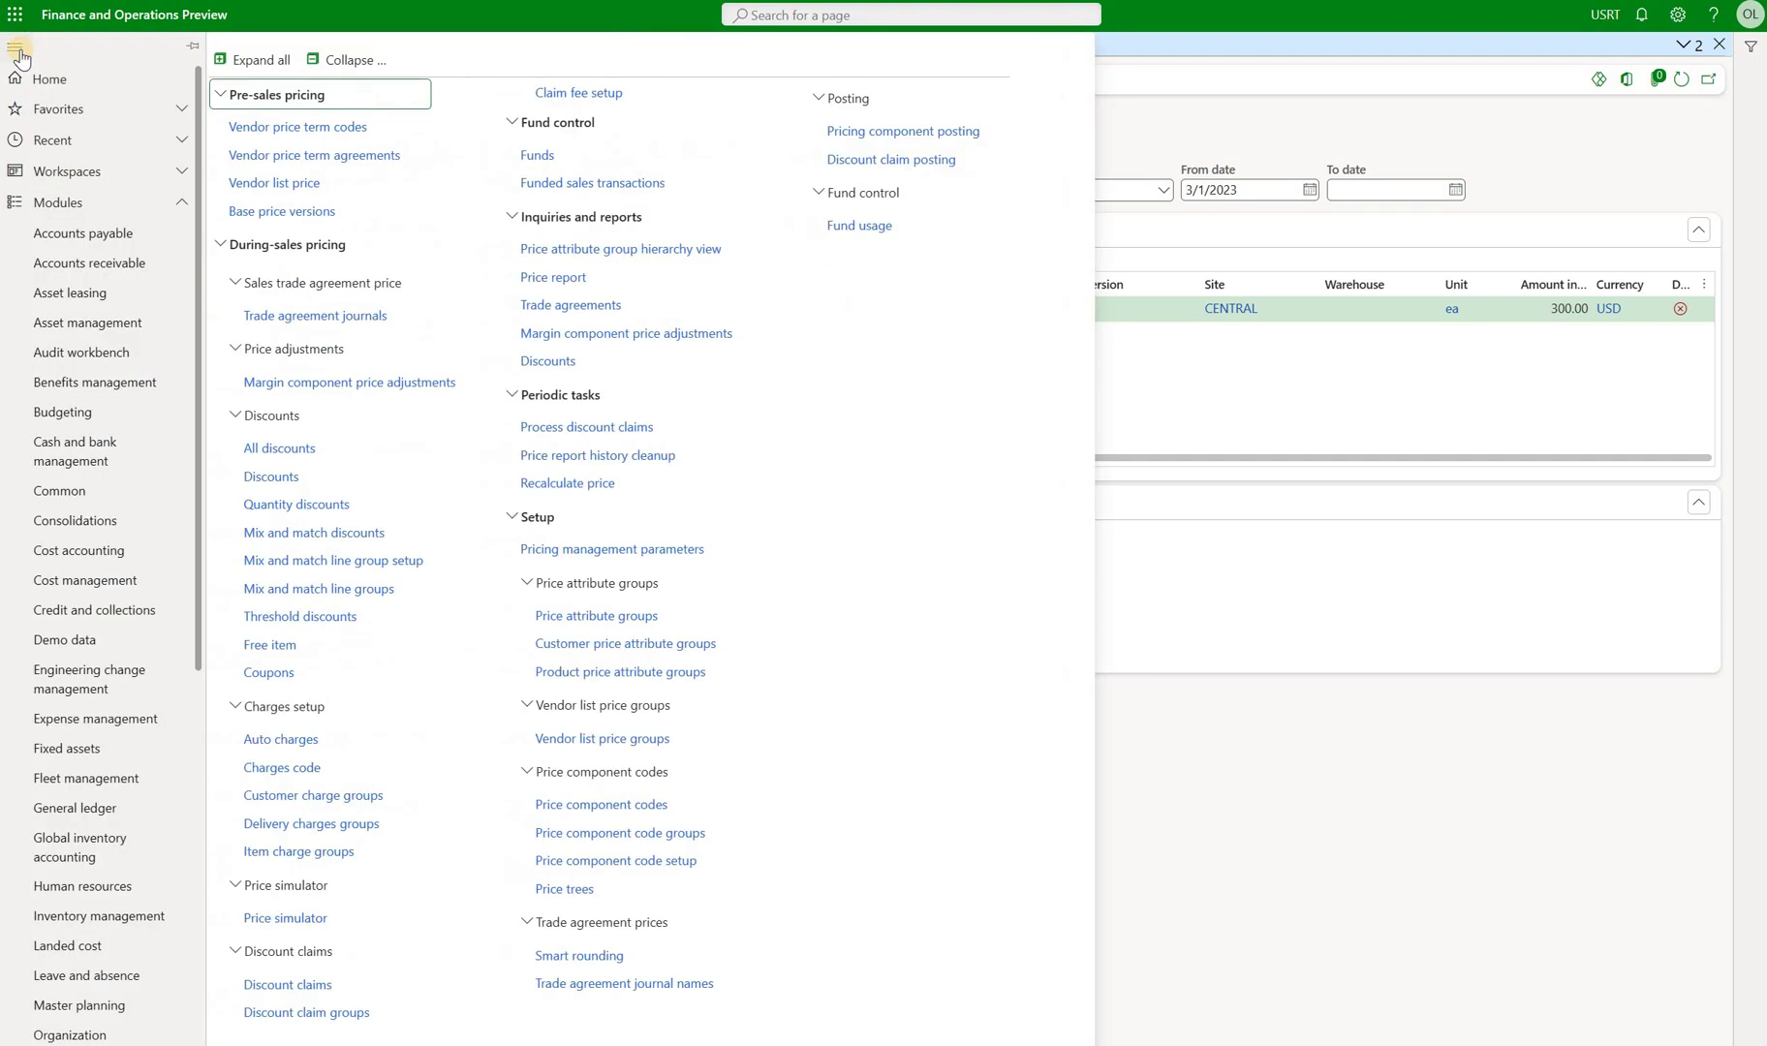
{"action": "left_click", "coordinate": [357, 136]}
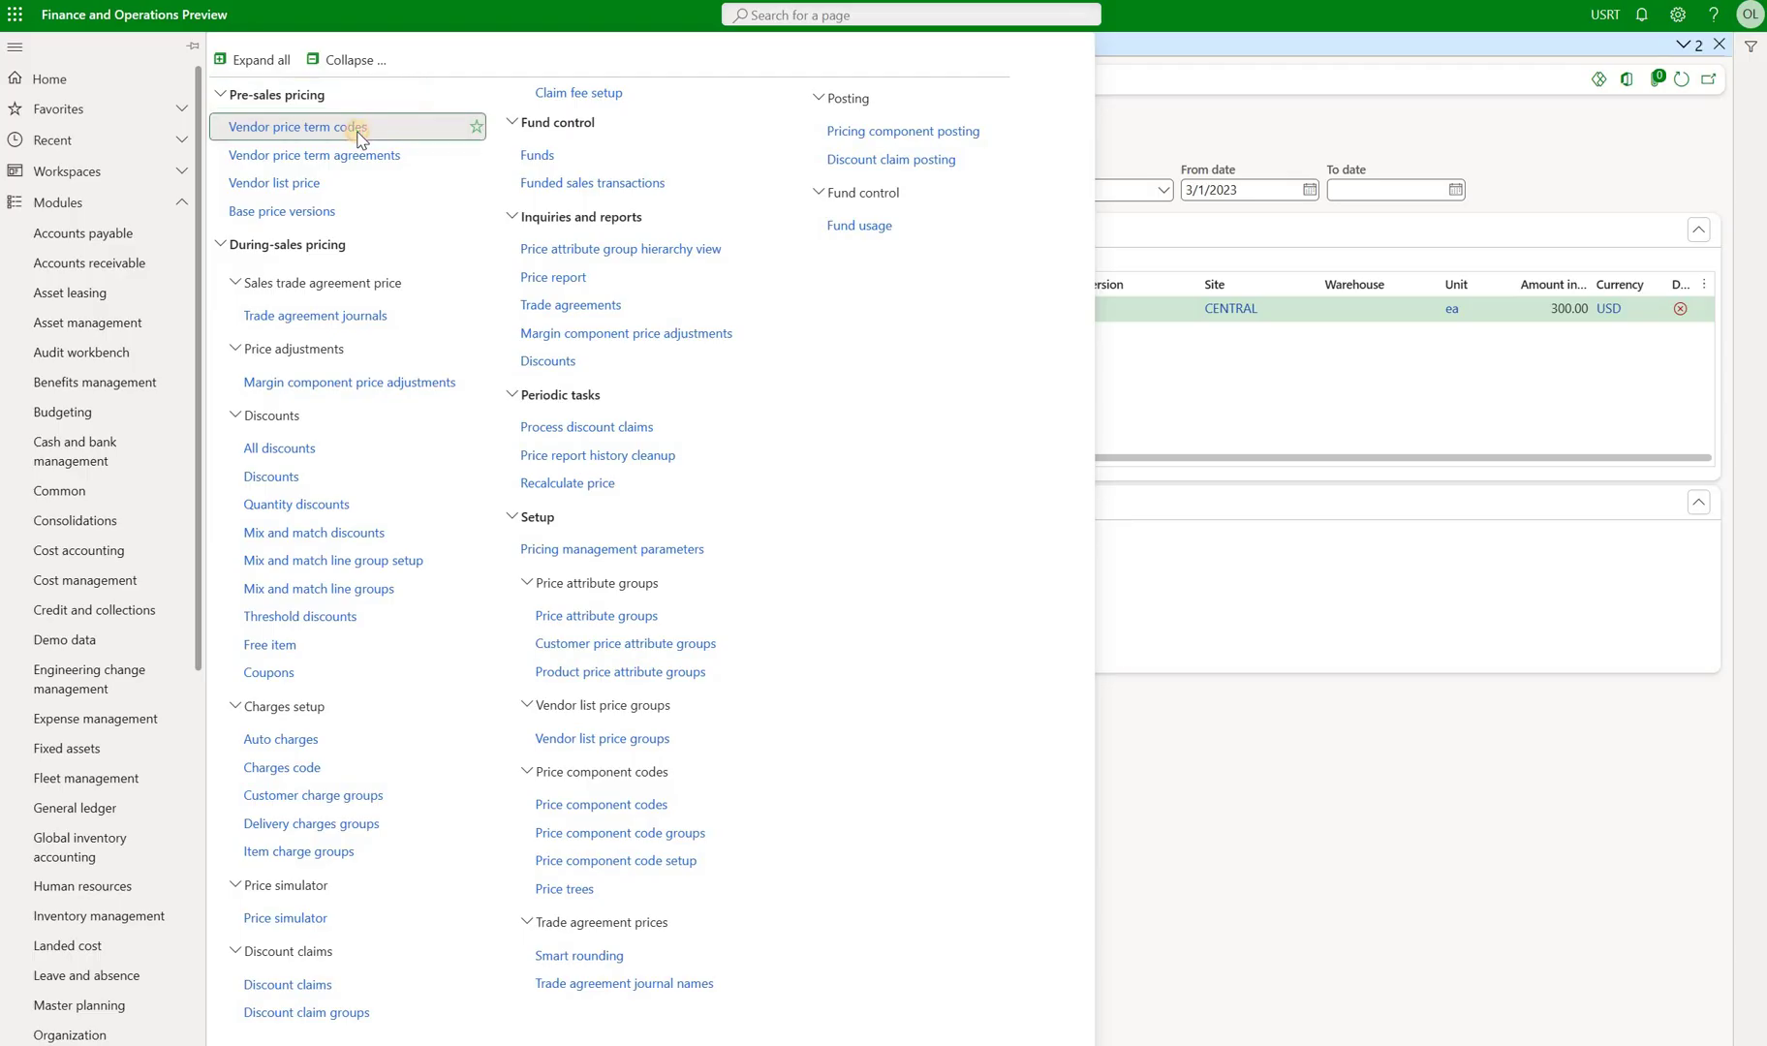
{"action": "left_click", "coordinate": [157, 58]}
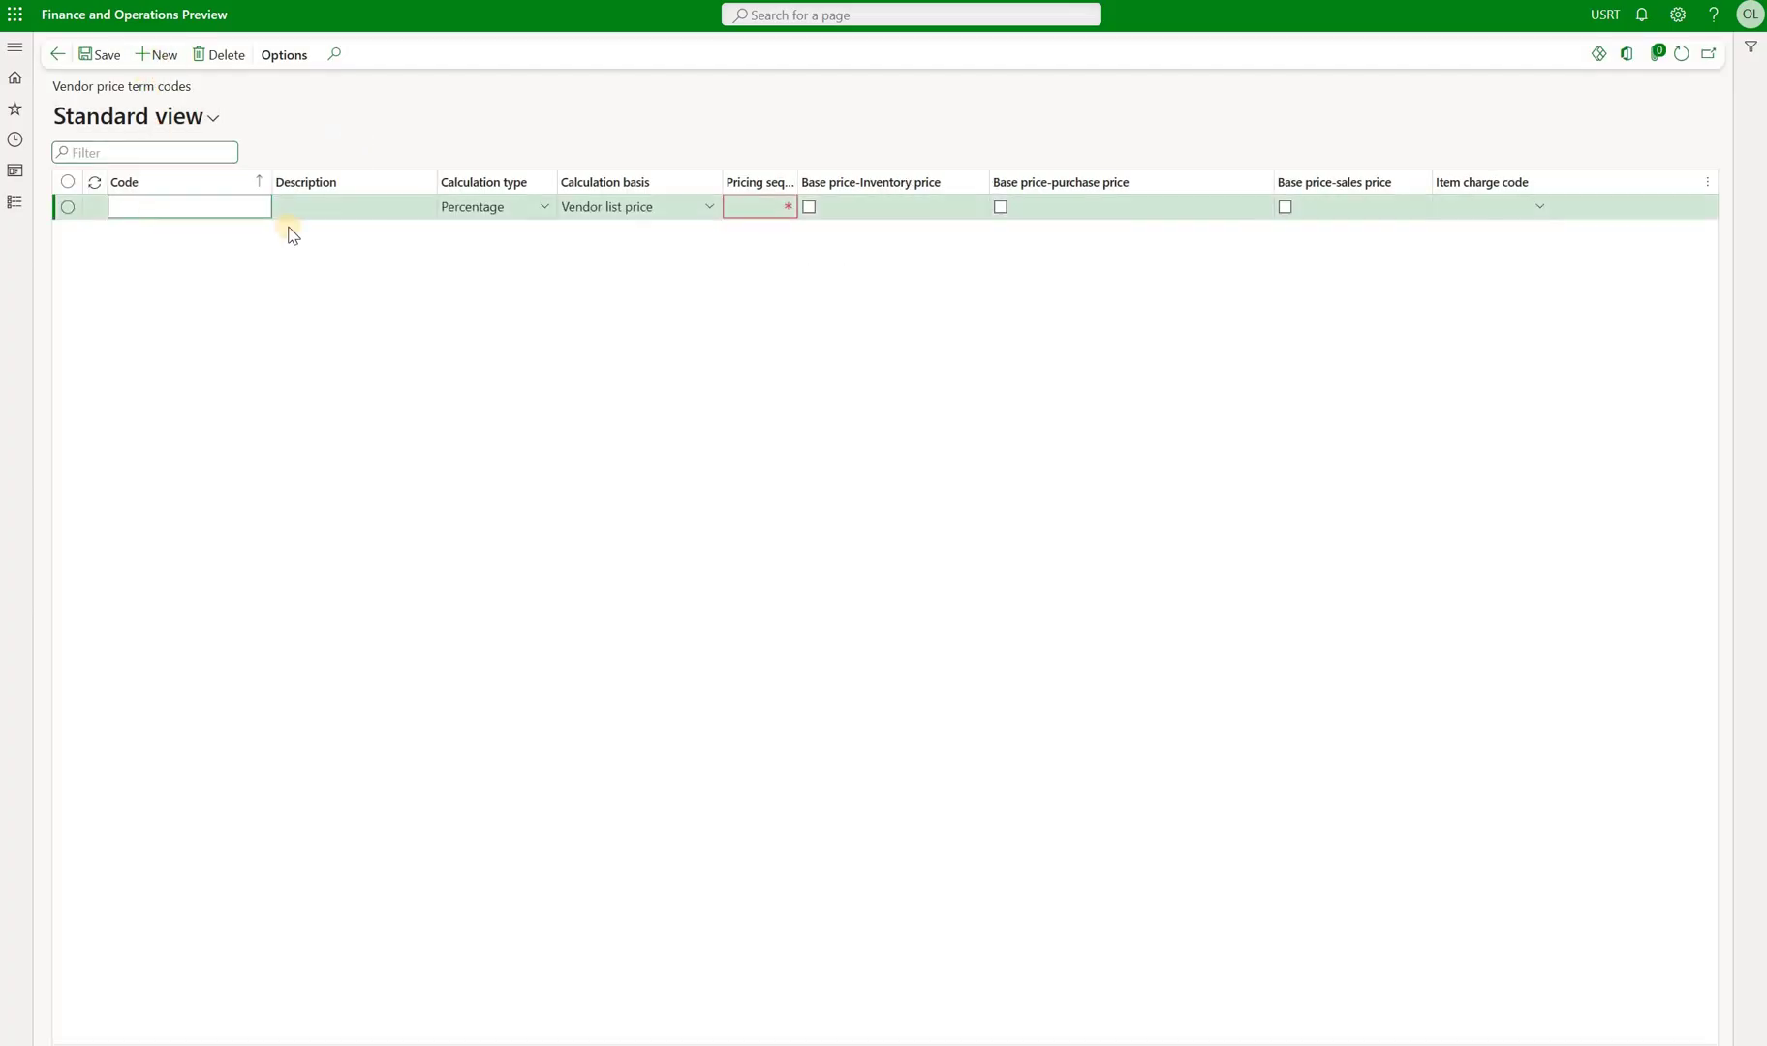
{"action": "type", "text": "10% increase"}
{"action": "key", "text": "Tab"}
Keep the term code as a Percentage of the vendor list price, set pricing sequence 10, and select Base price-Inventory price
{"action": "left_click", "coordinate": [542, 208]}
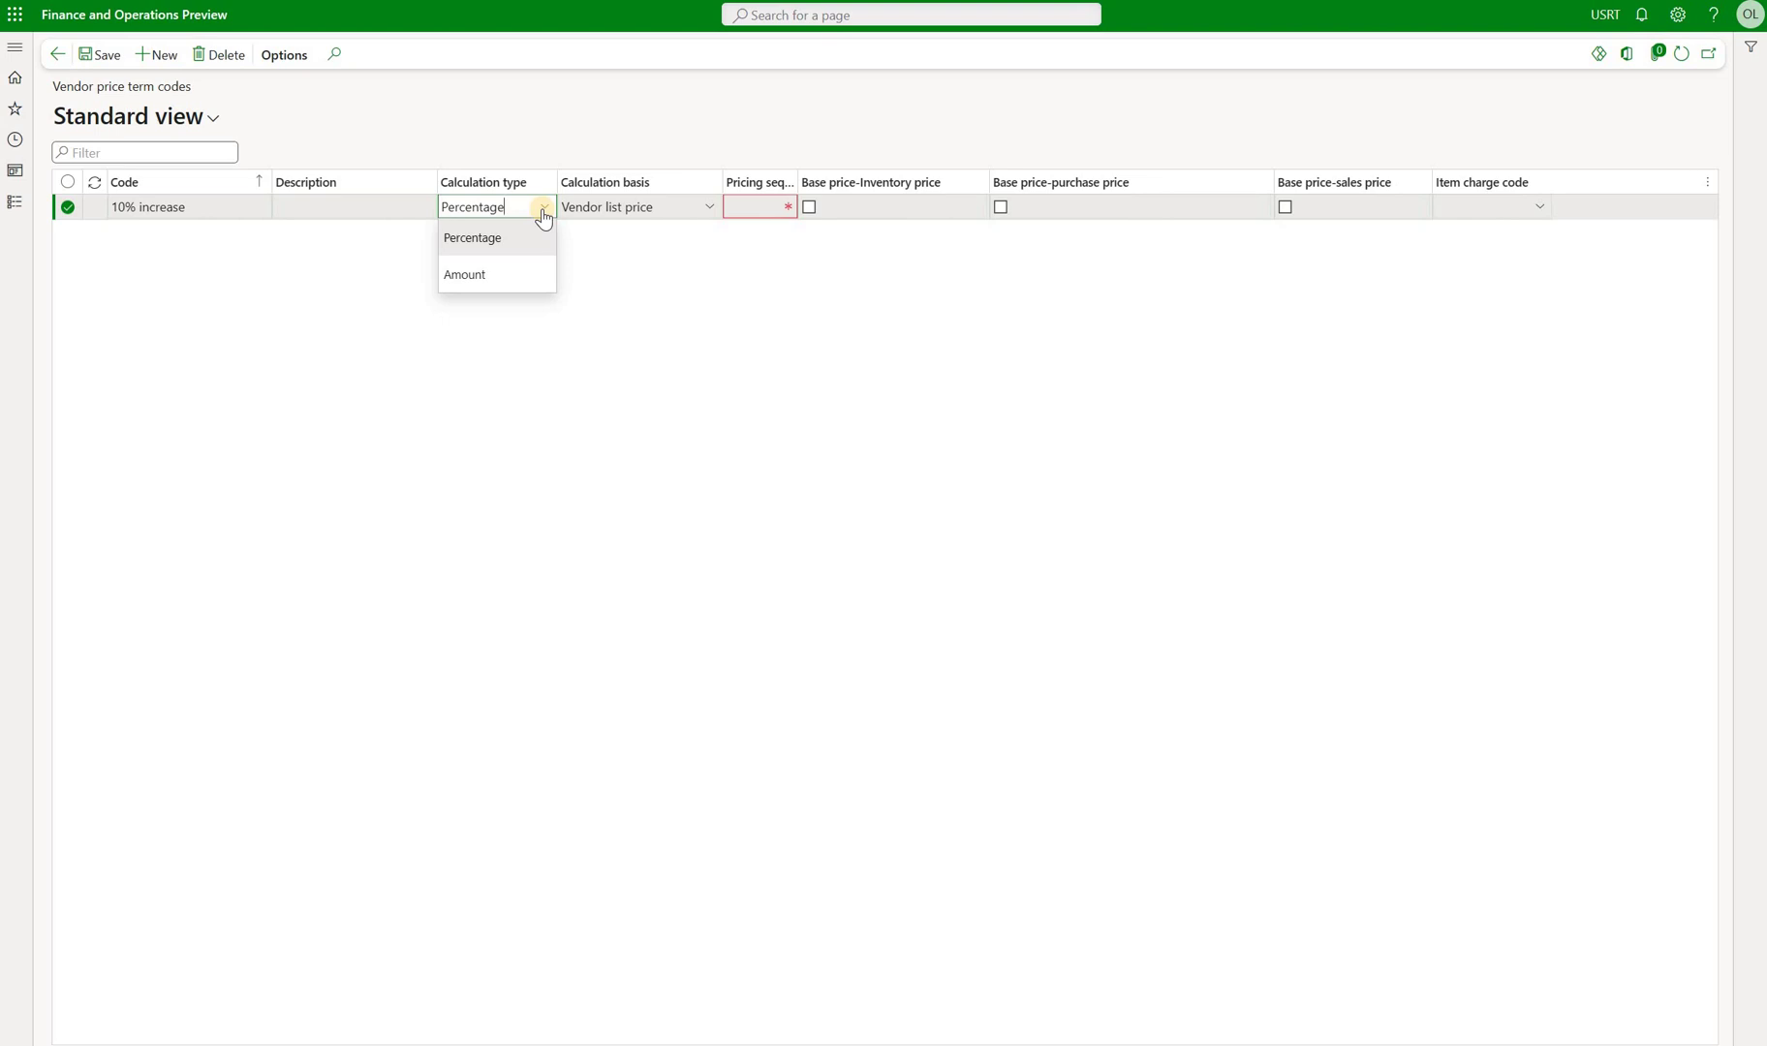
{"action": "left_click", "coordinate": [651, 231]}
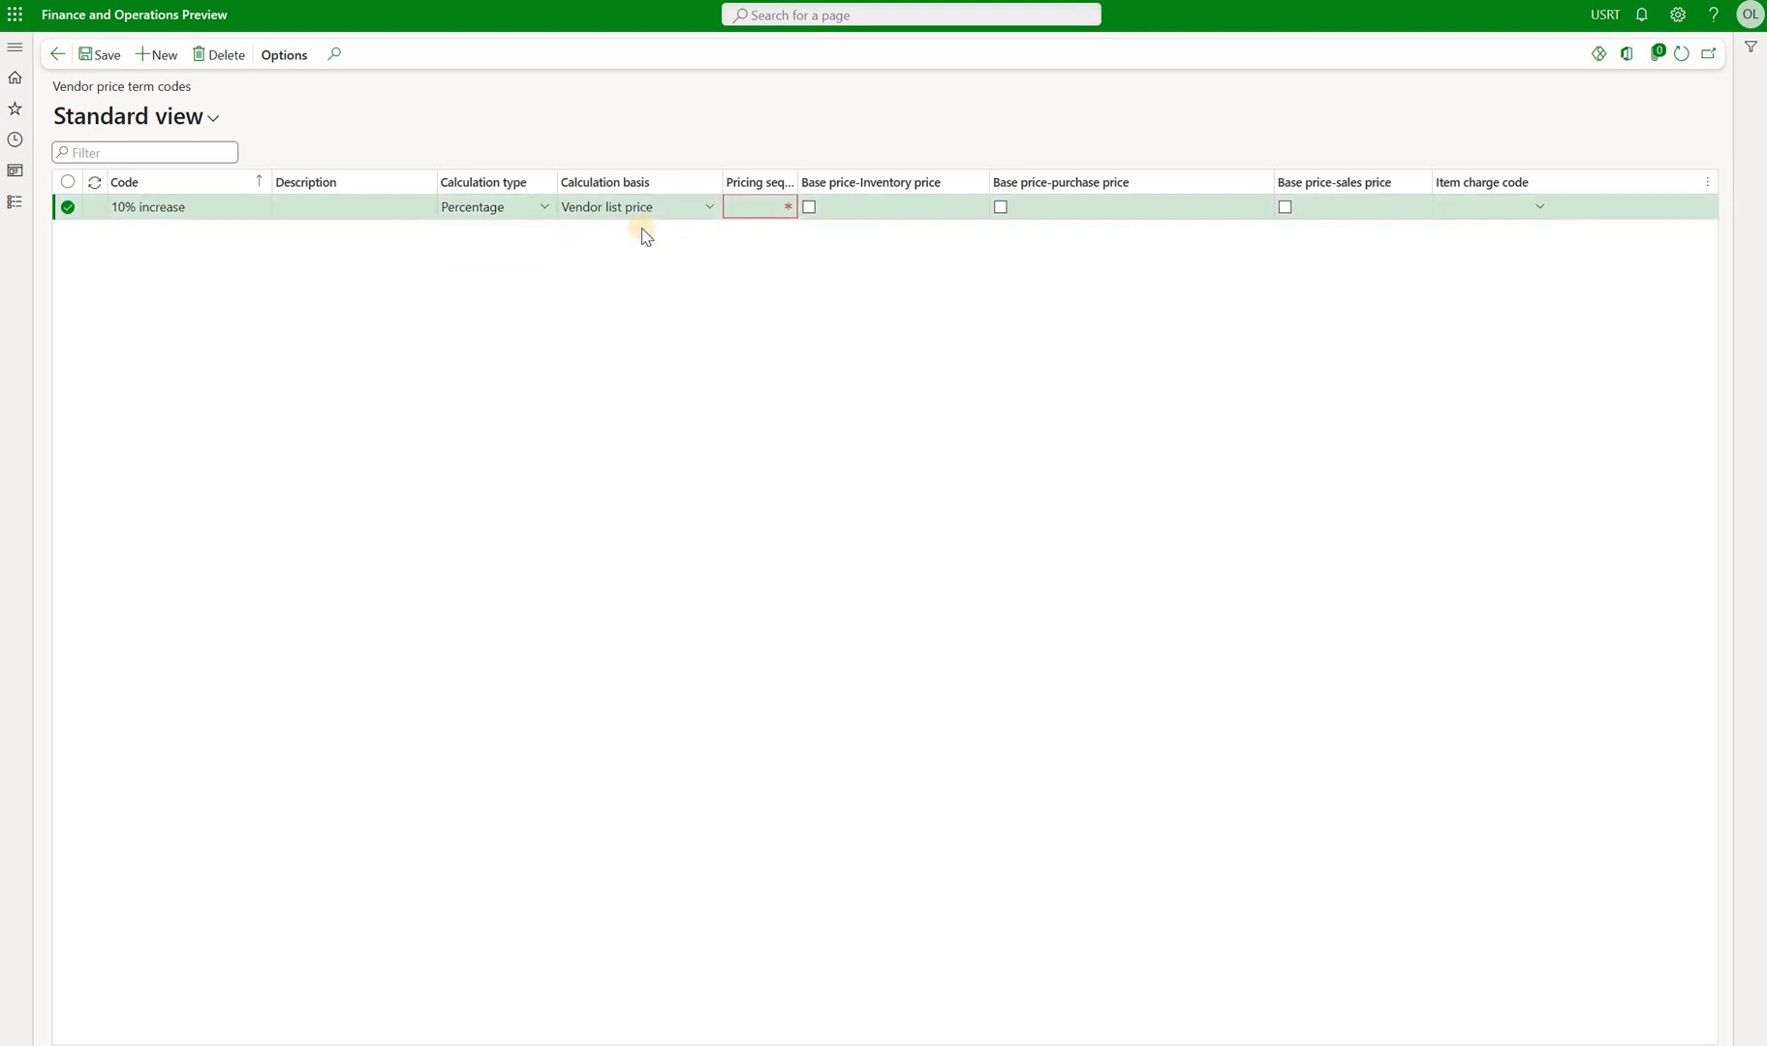
{"action": "left_click", "coordinate": [713, 217]}
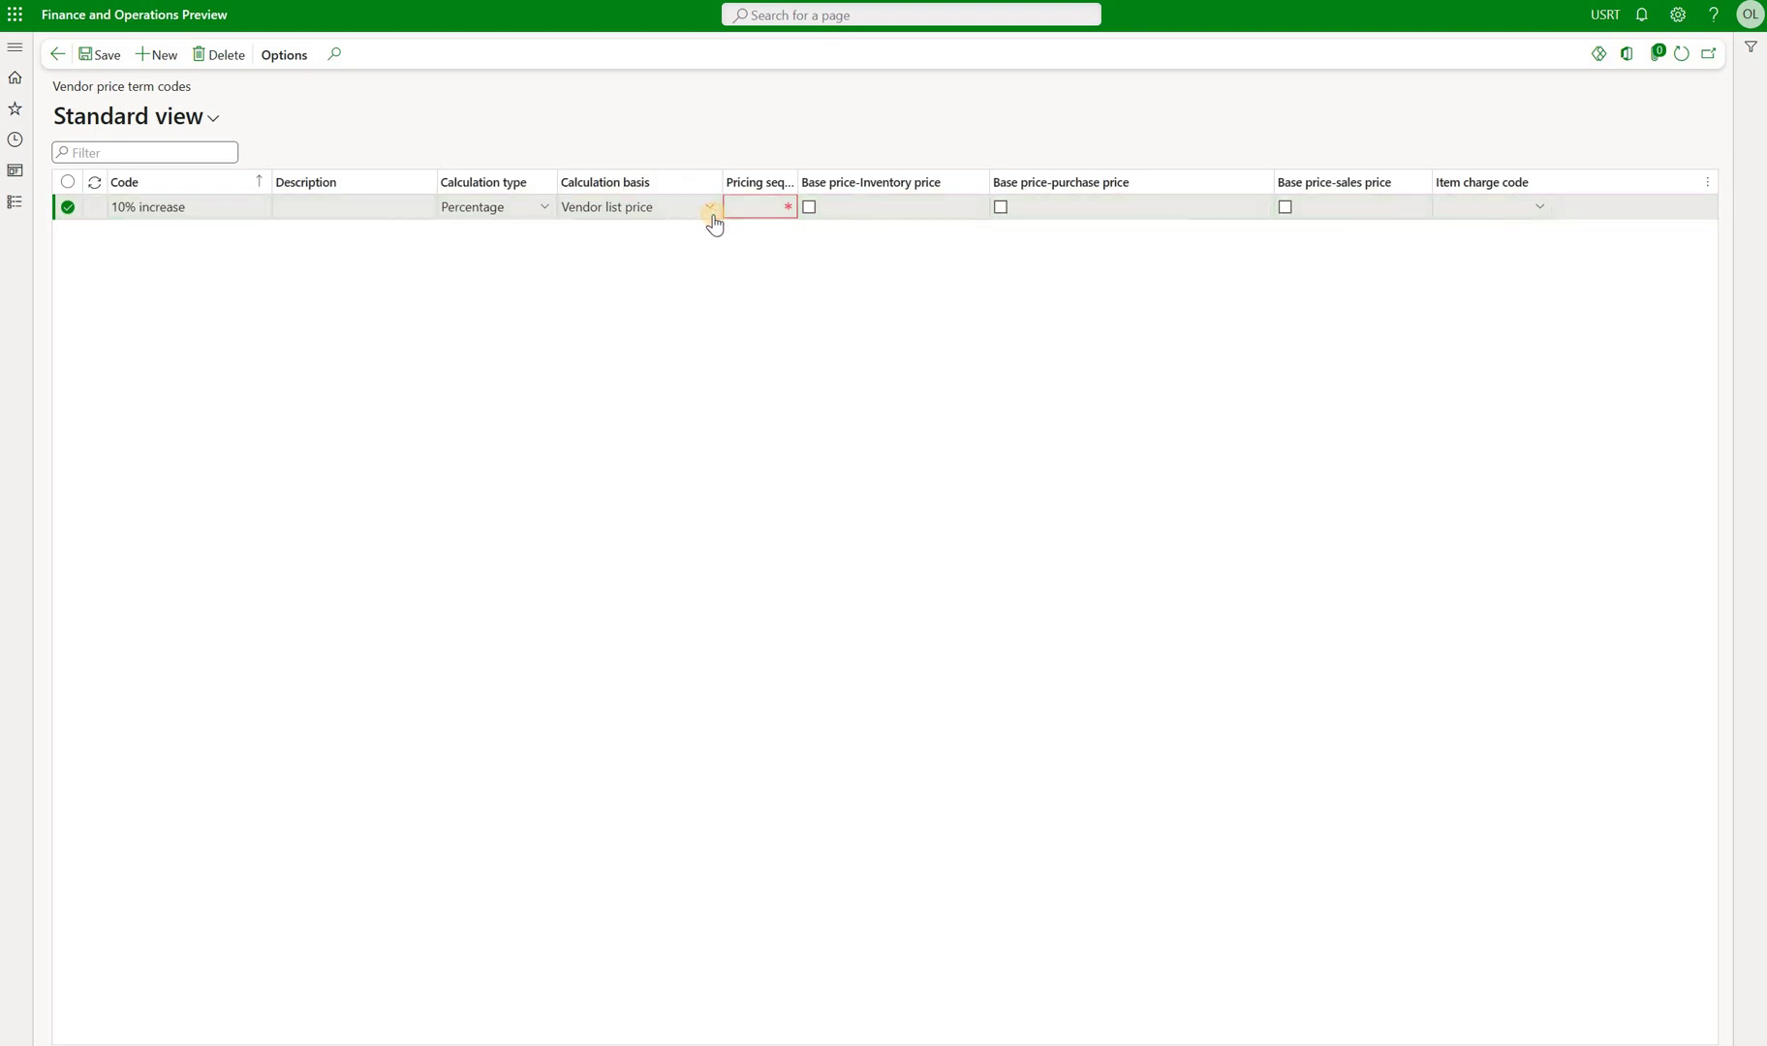
{"action": "left_click", "coordinate": [766, 207]}
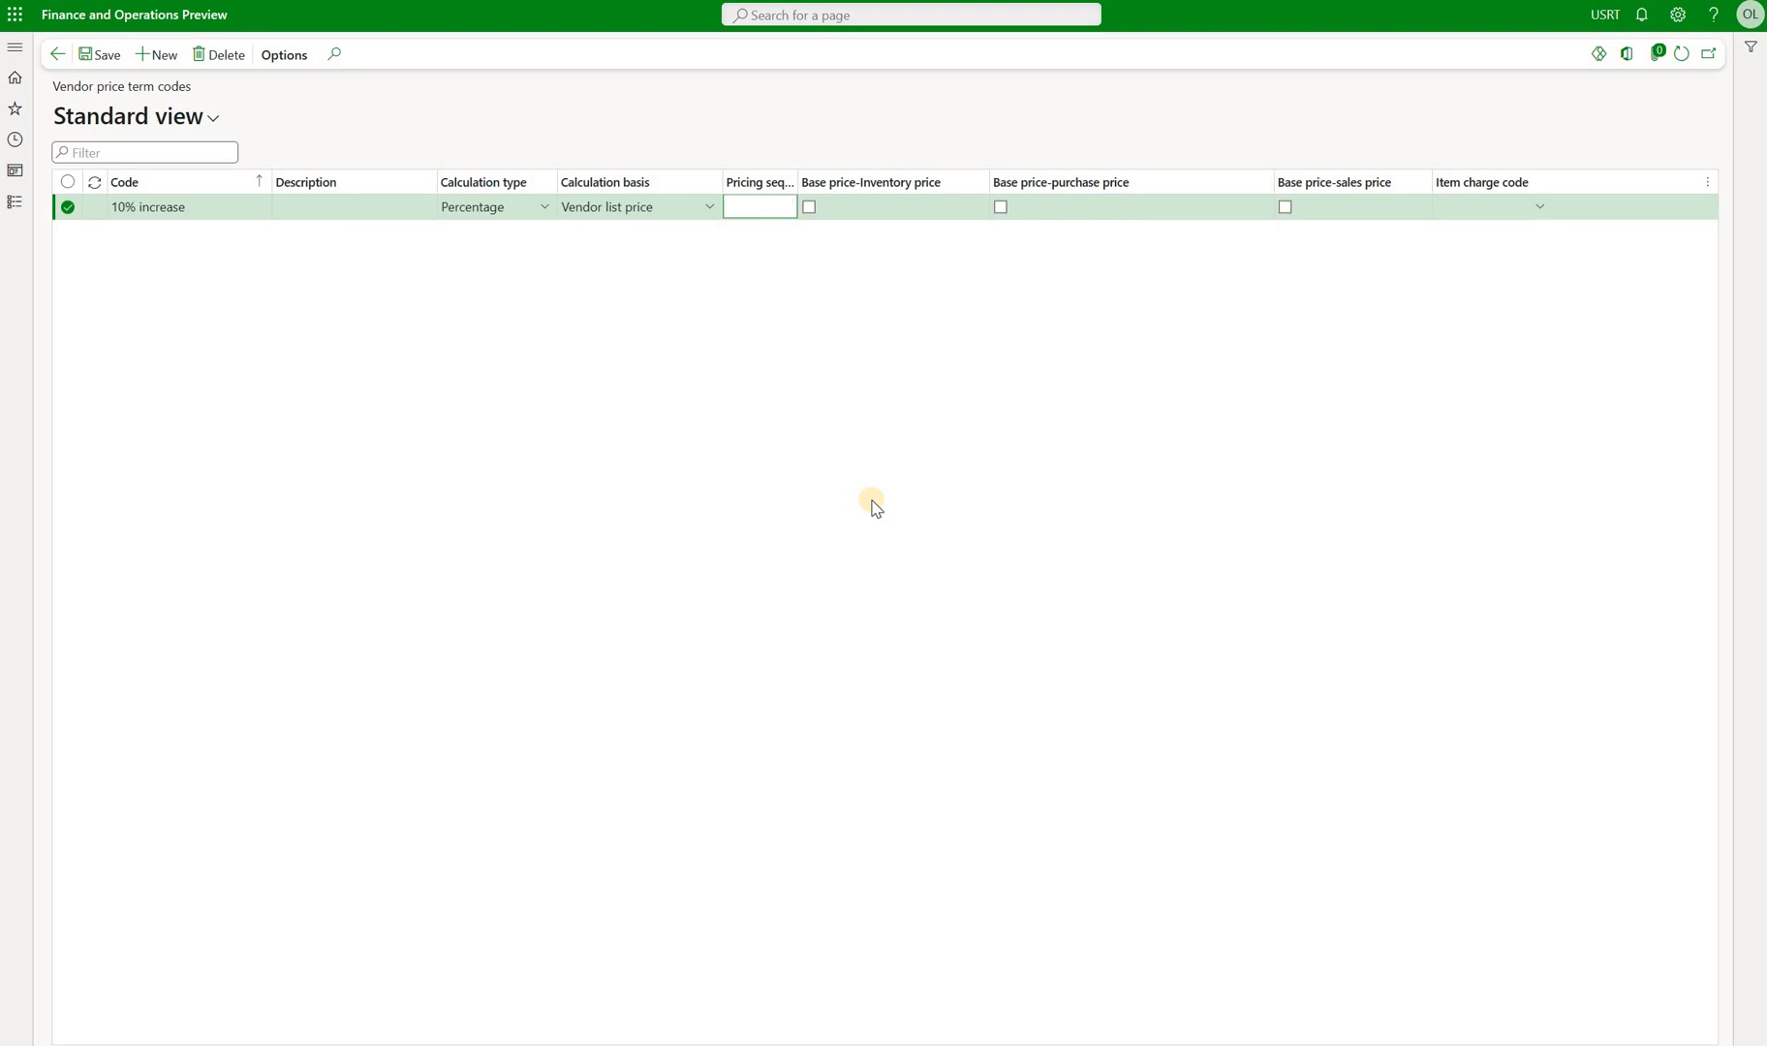
{"action": "type", "text": "0"}
{"action": "key", "text": "Tab"}
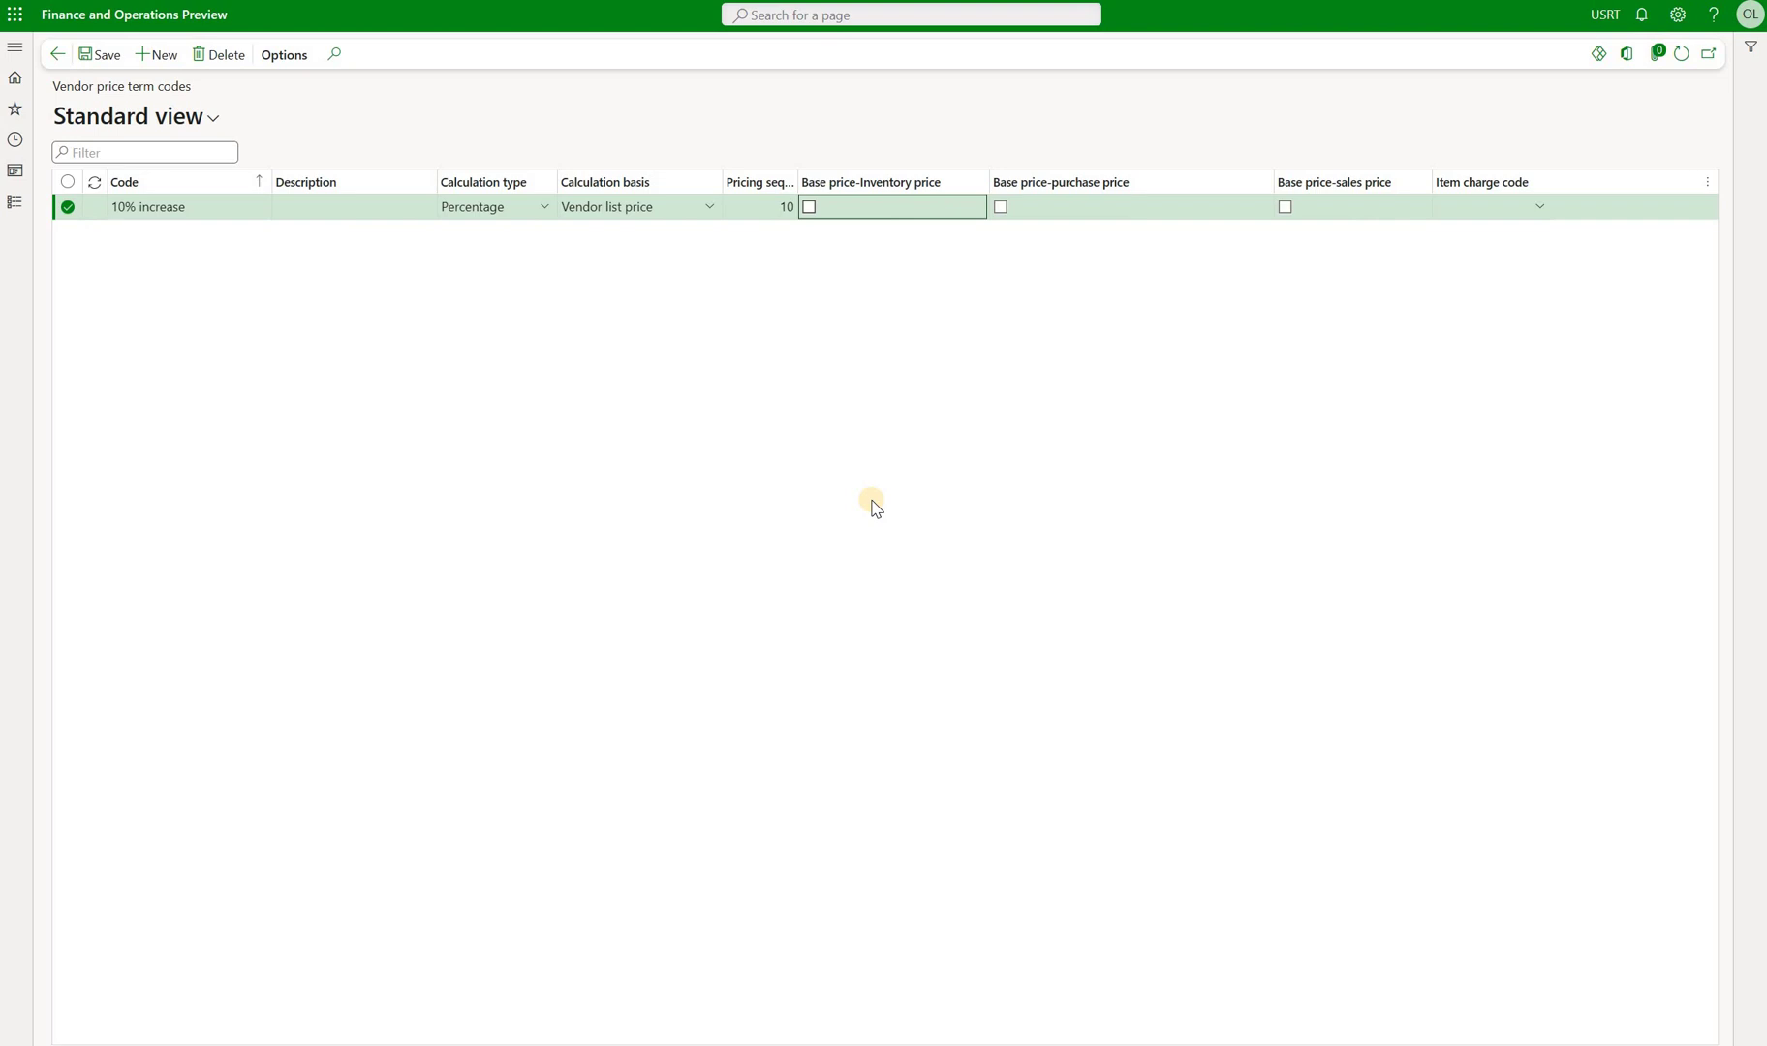
{"action": "left_click", "coordinate": [809, 208]}
{"action": "left_click", "coordinate": [809, 207]}
Create a new vendor price term agreement with site CENTRAL and from date 3/1/2023
{"action": "left_click", "coordinate": [14, 202]}
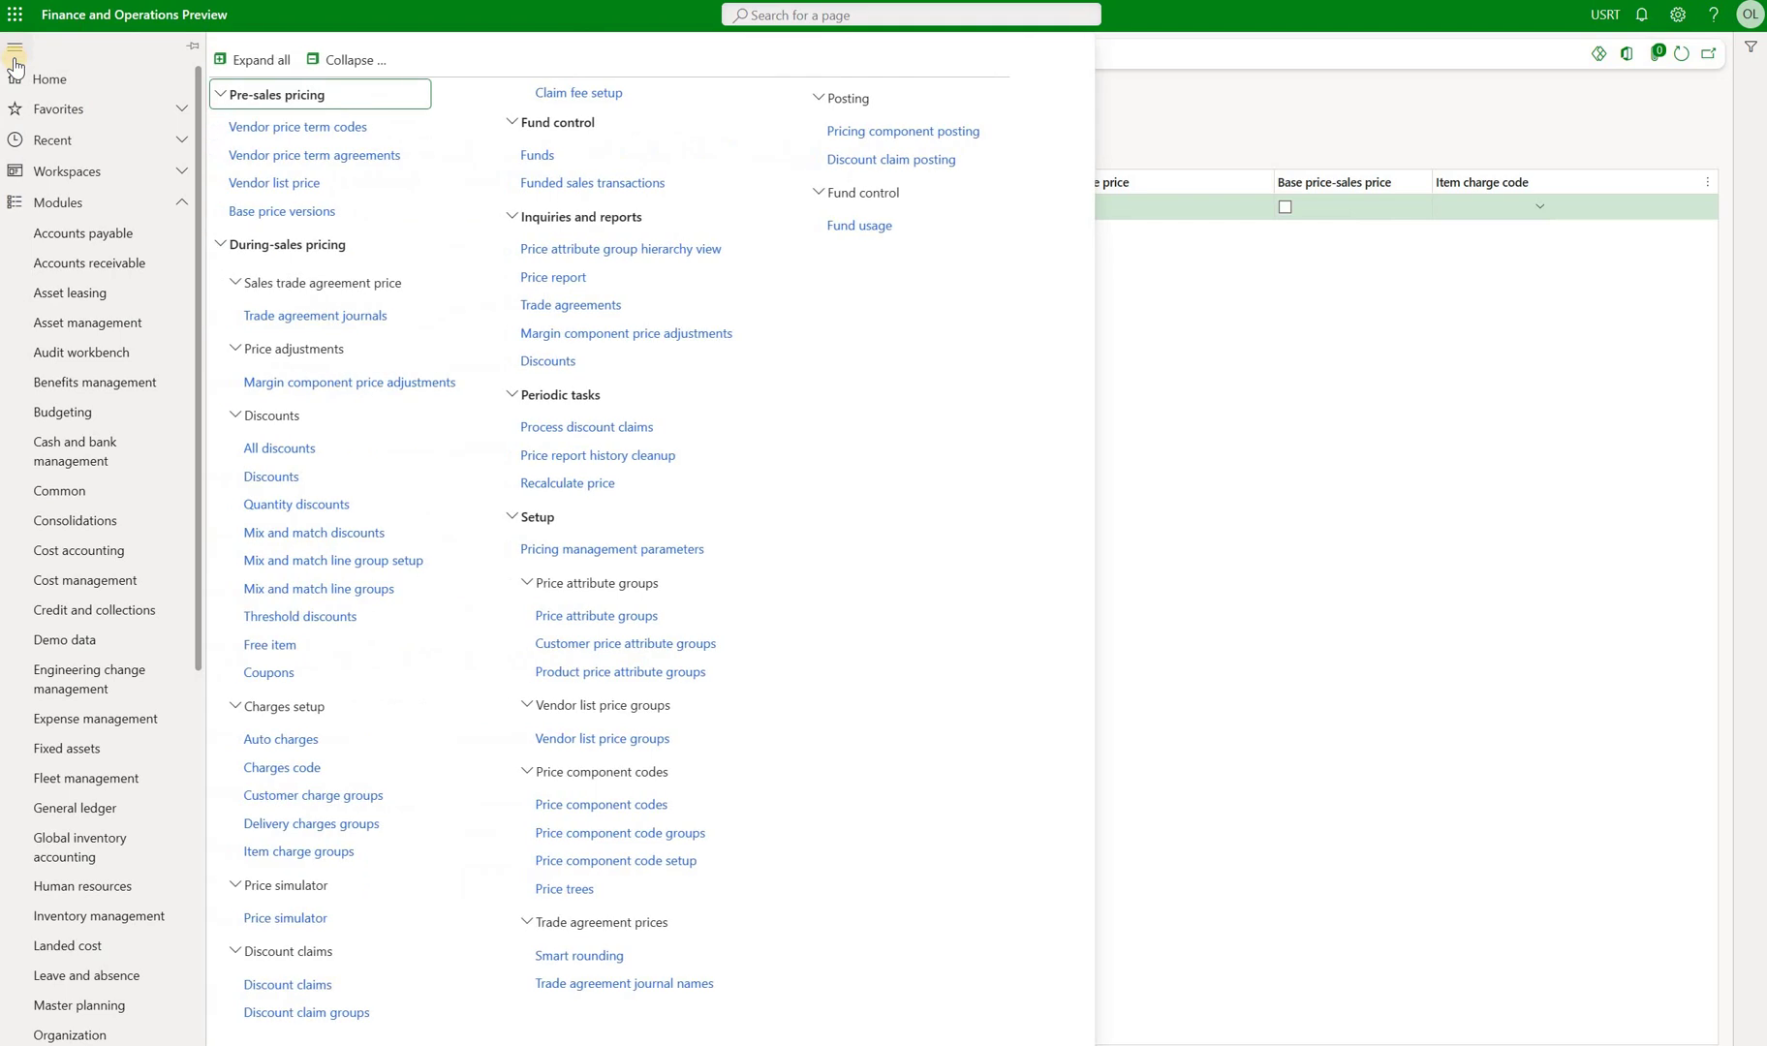
{"action": "left_click", "coordinate": [384, 163]}
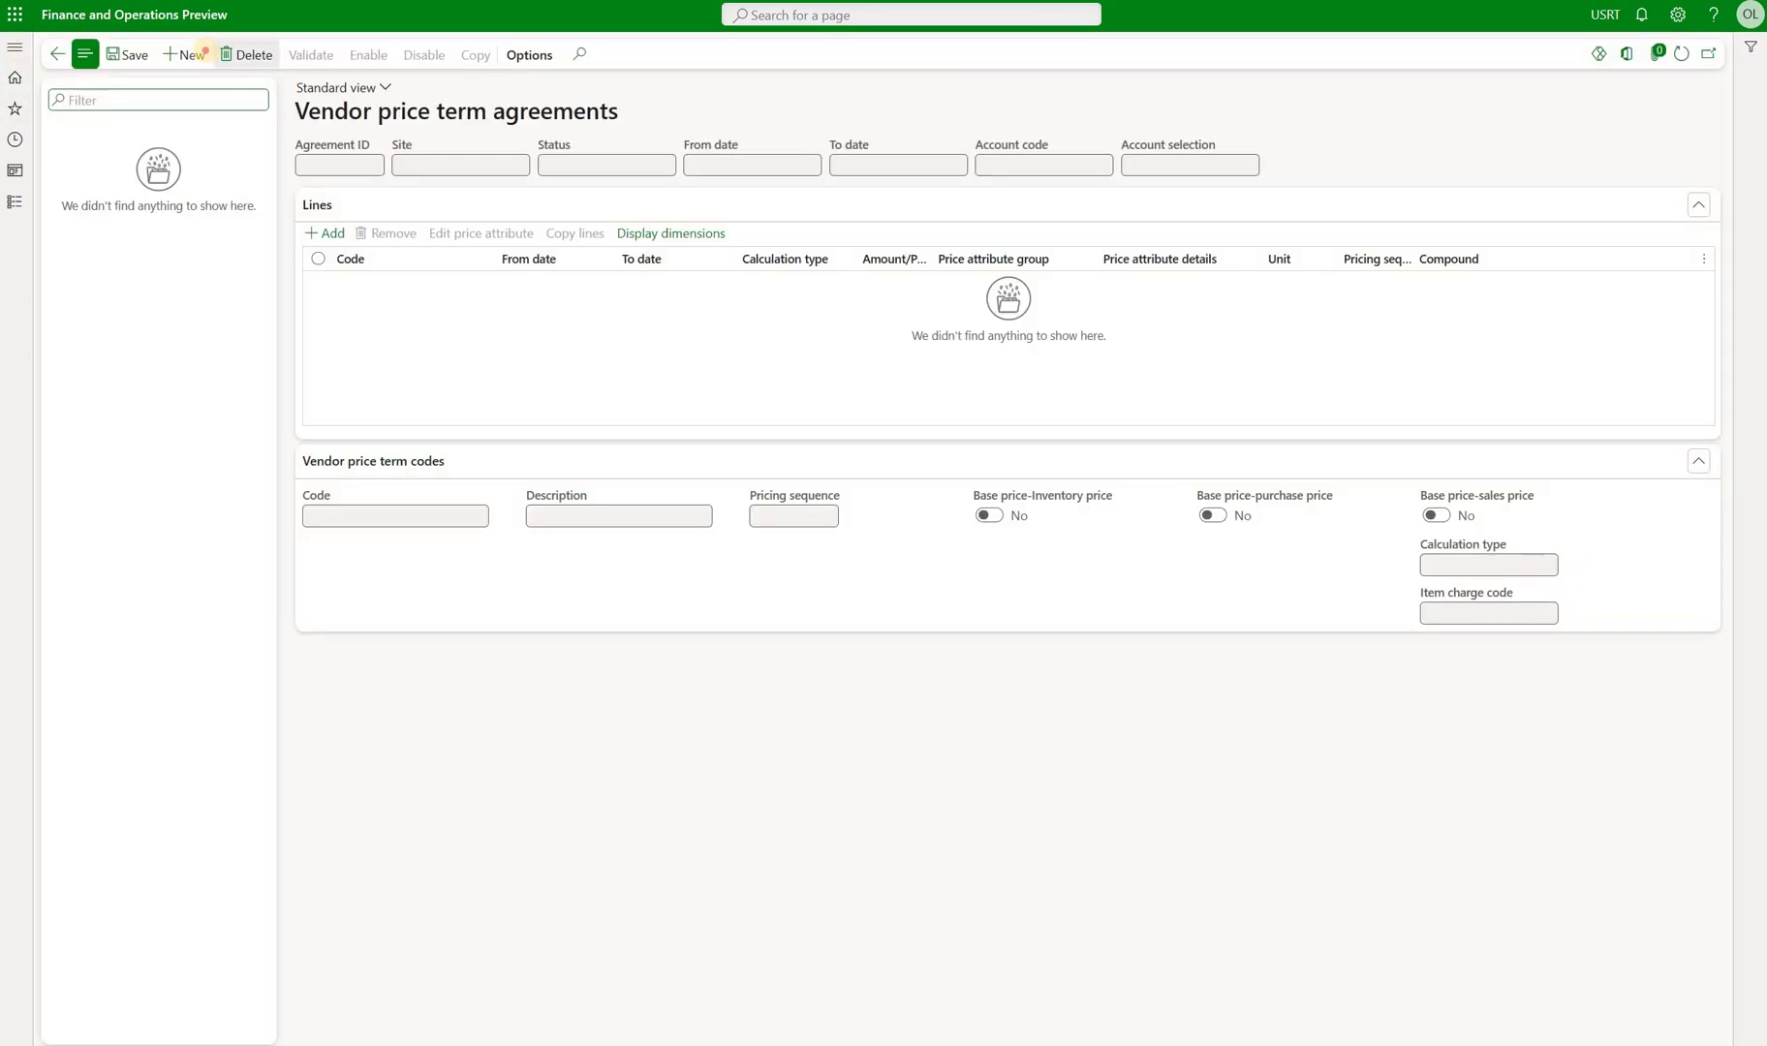
{"action": "left_click", "coordinate": [201, 55]}
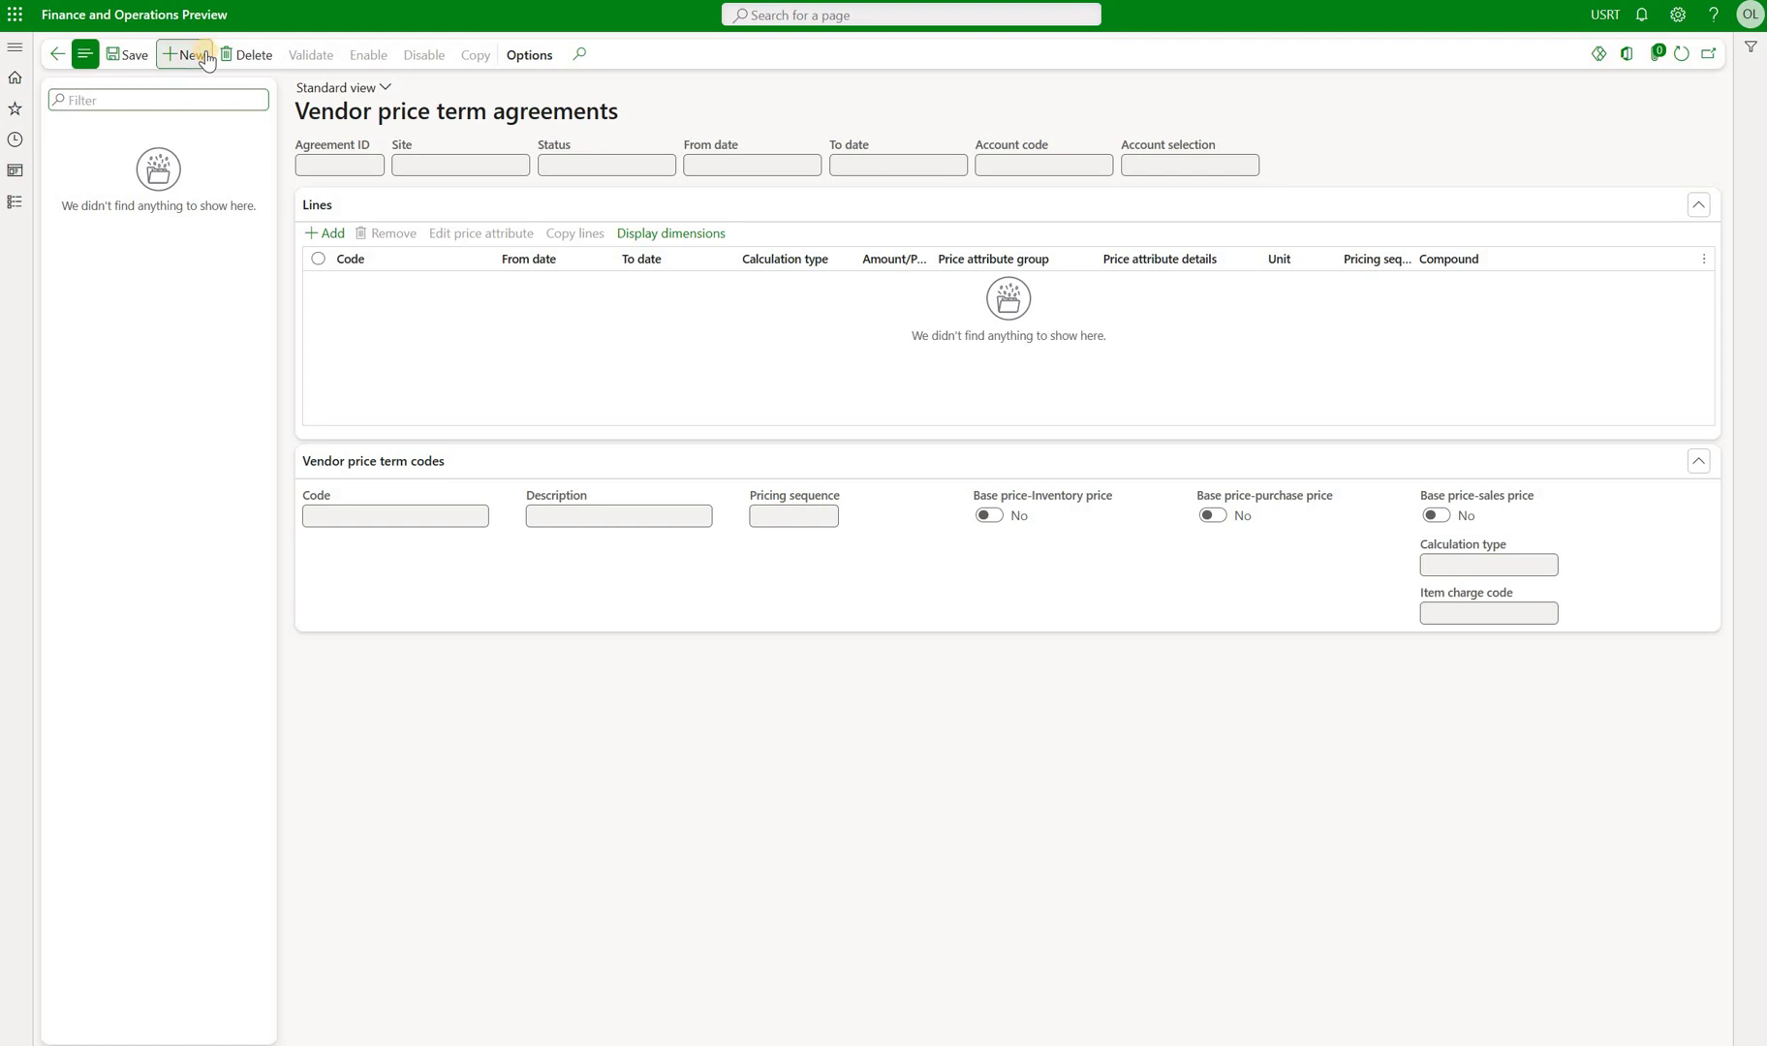
{"action": "left_click", "coordinate": [521, 174]}
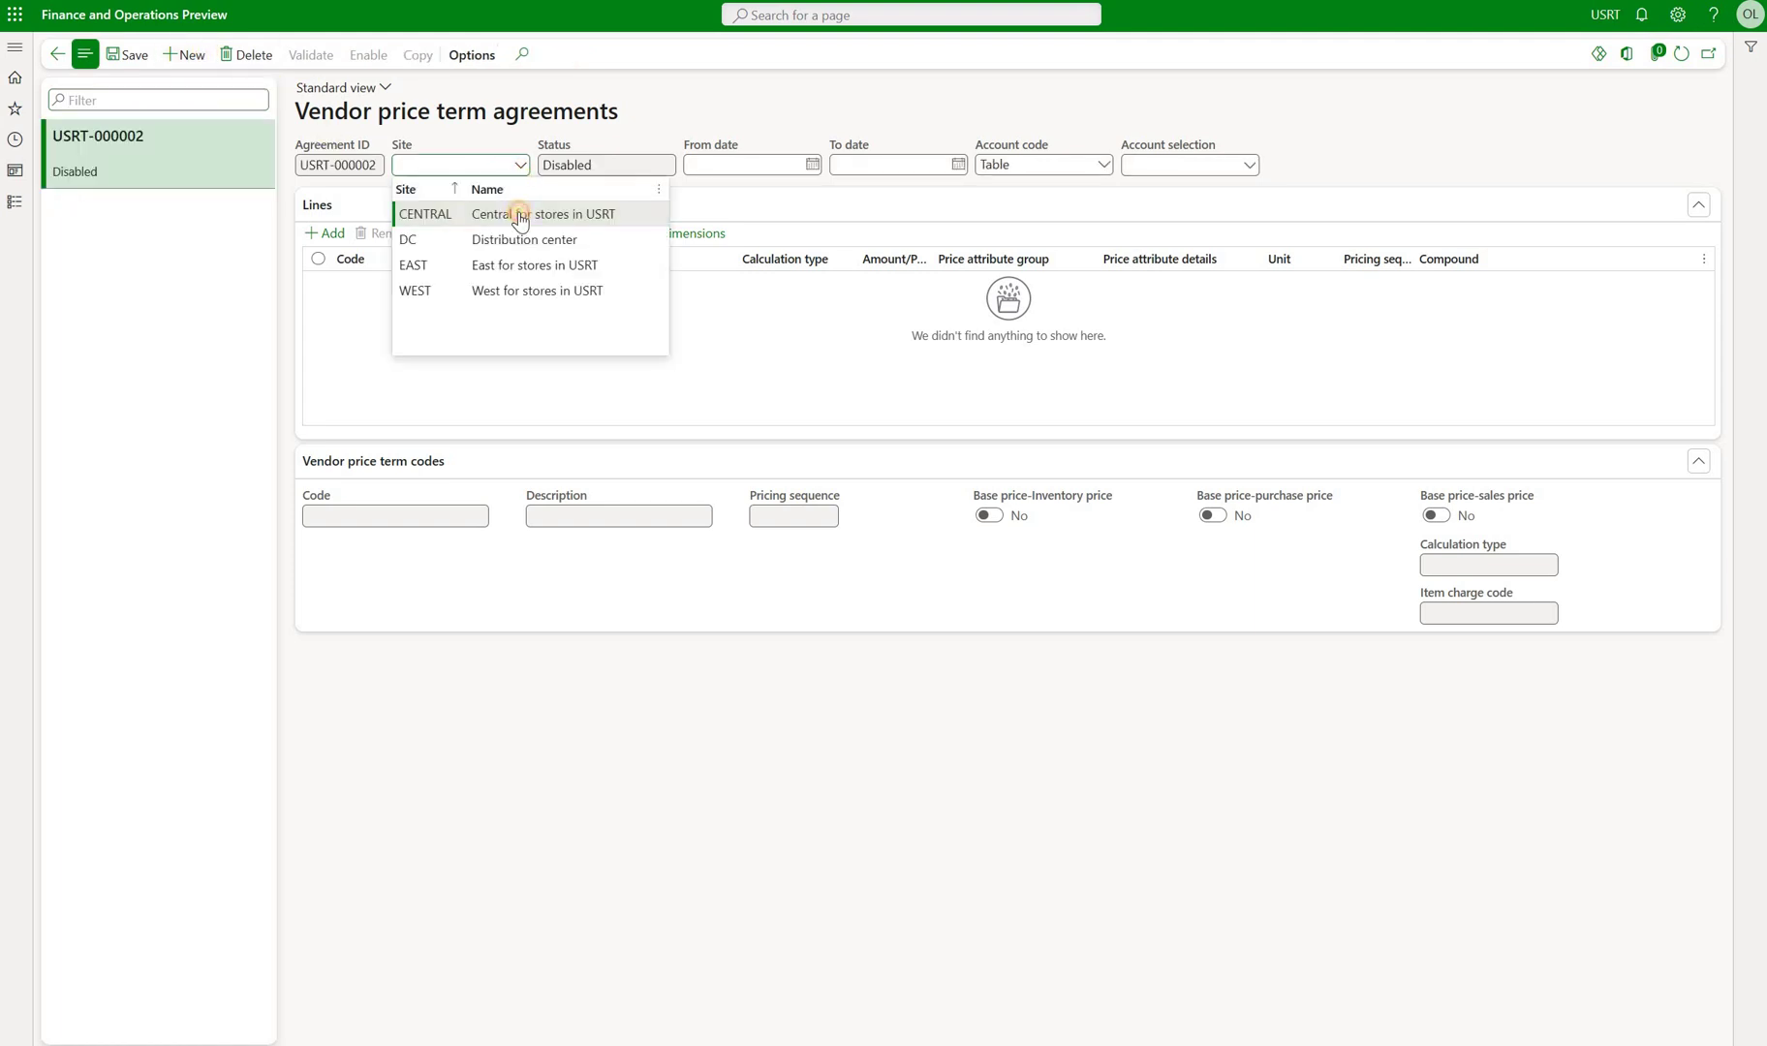
{"action": "left_click", "coordinate": [520, 215]}
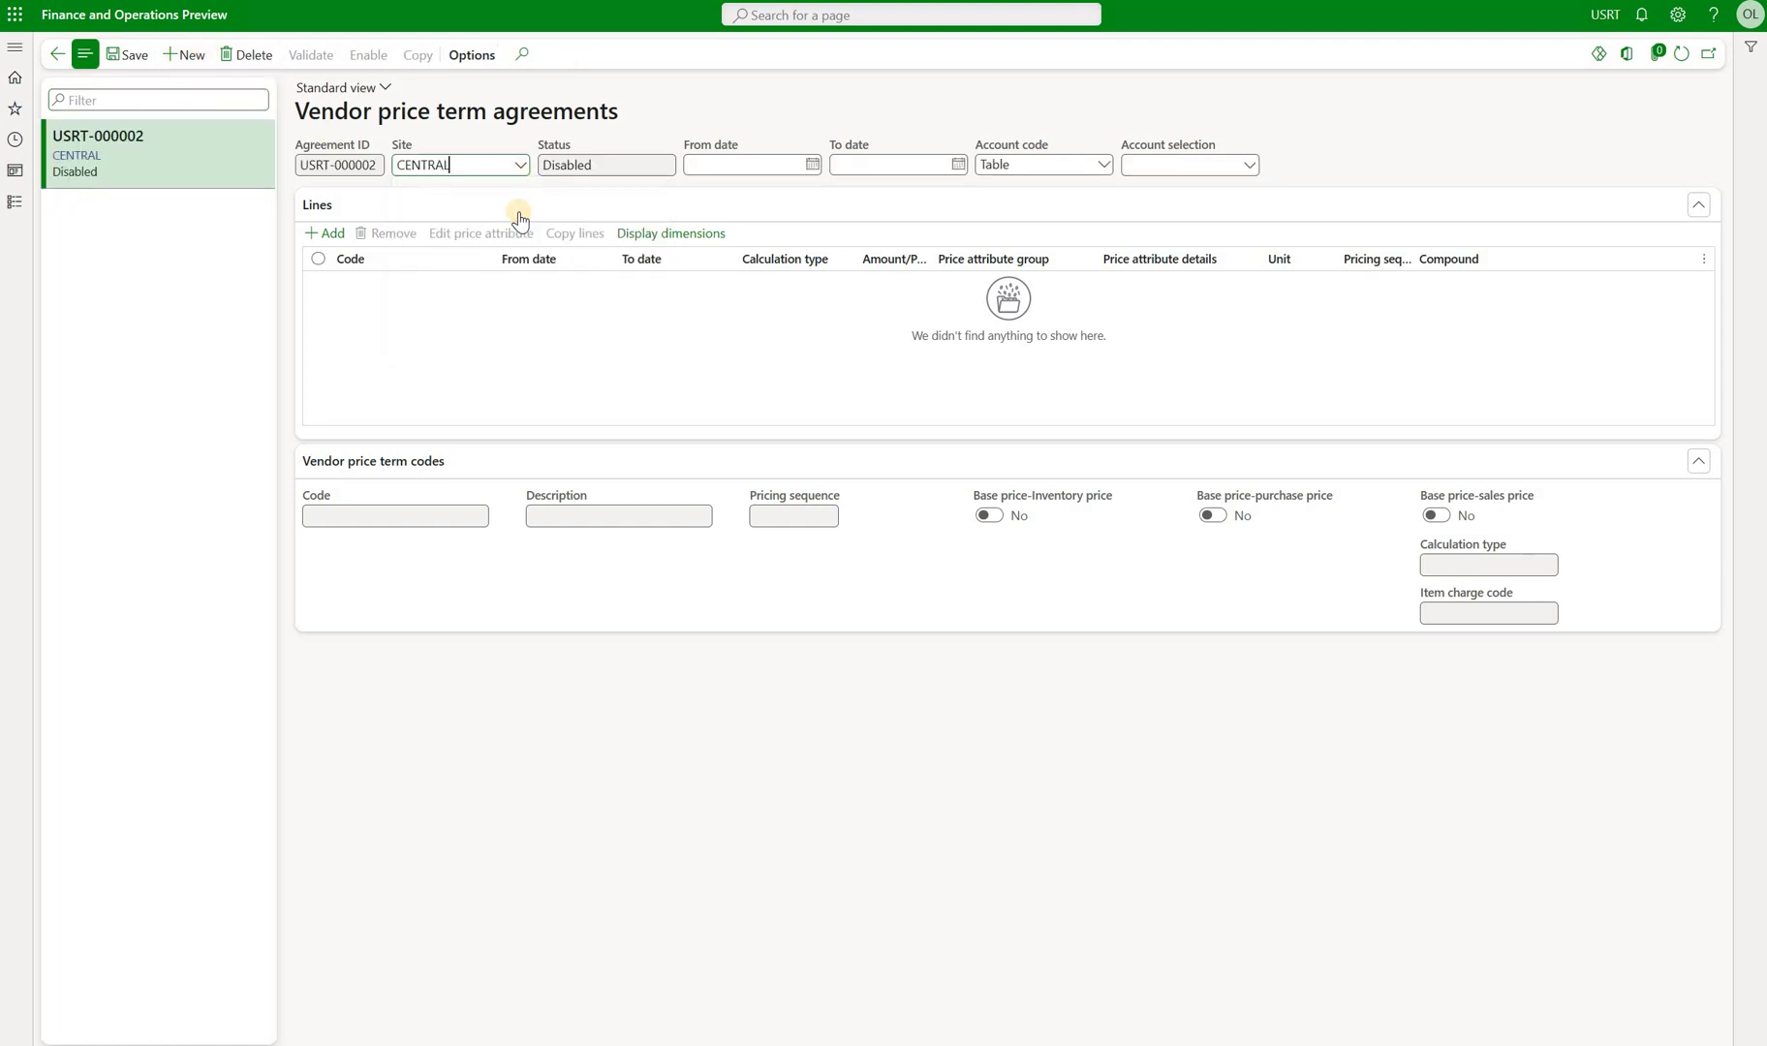
{"action": "left_click", "coordinate": [811, 164]}
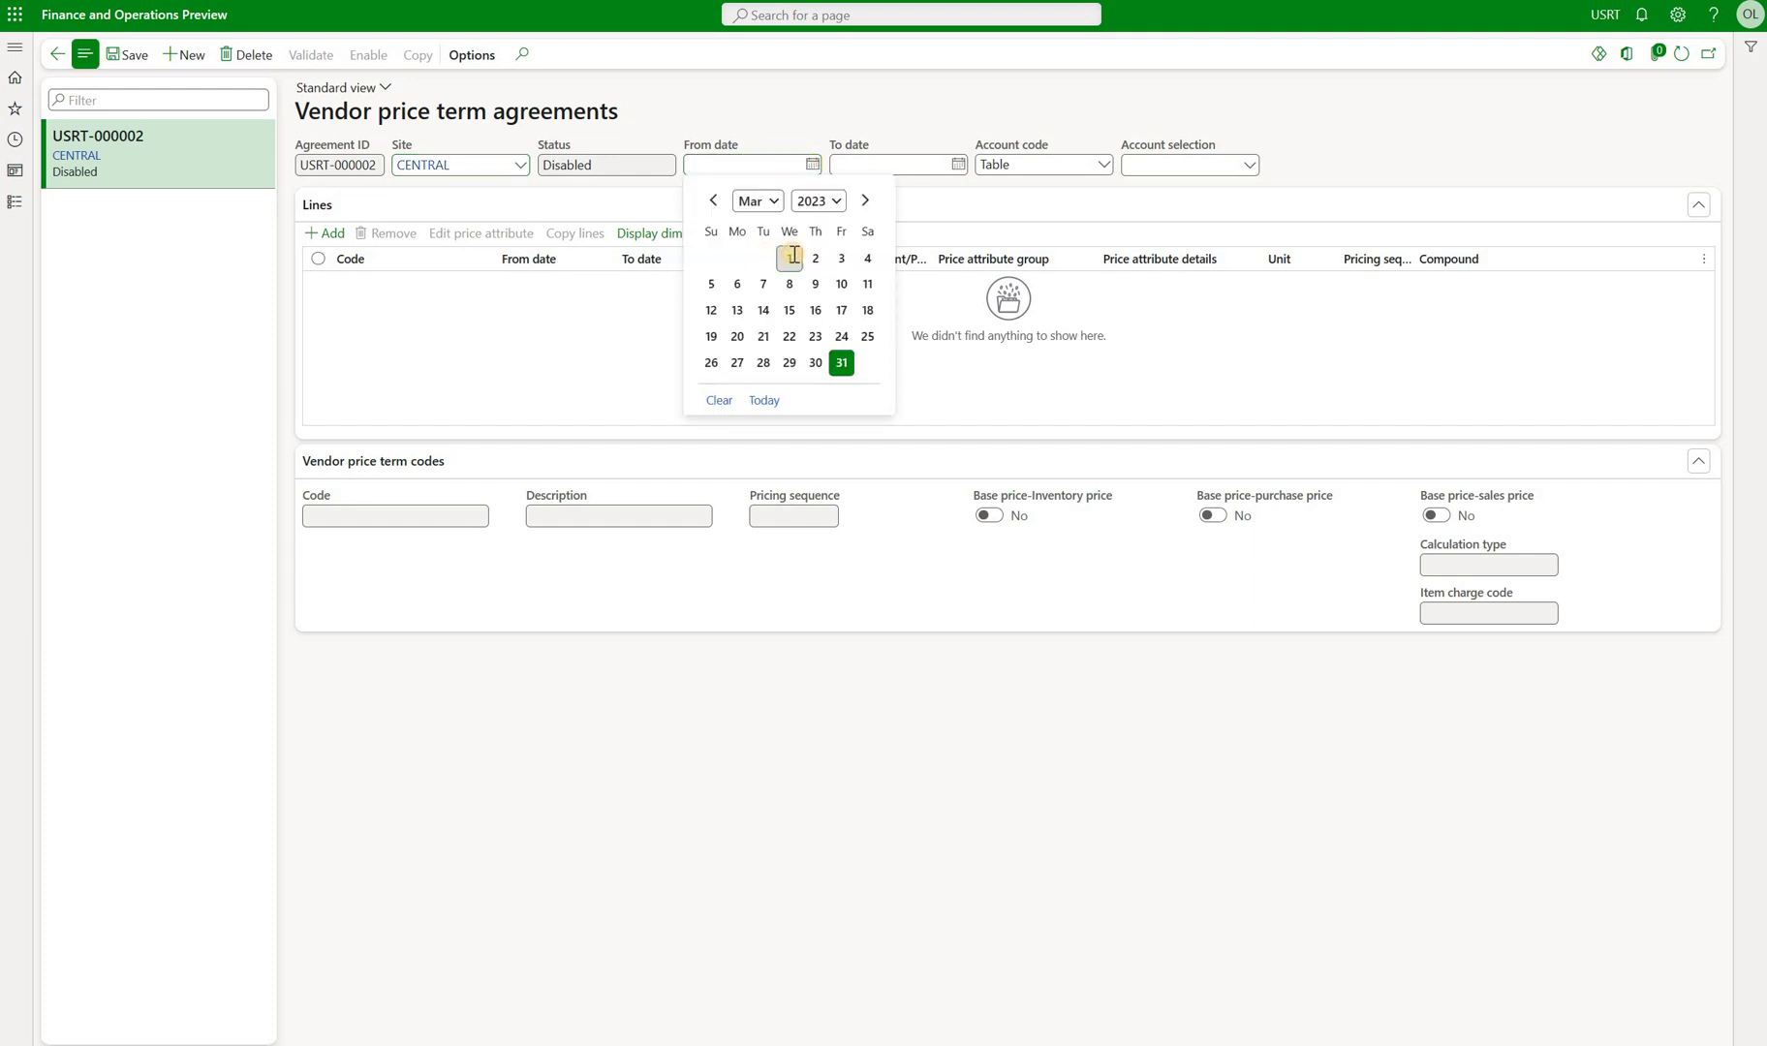
{"action": "left_click", "coordinate": [792, 256]}
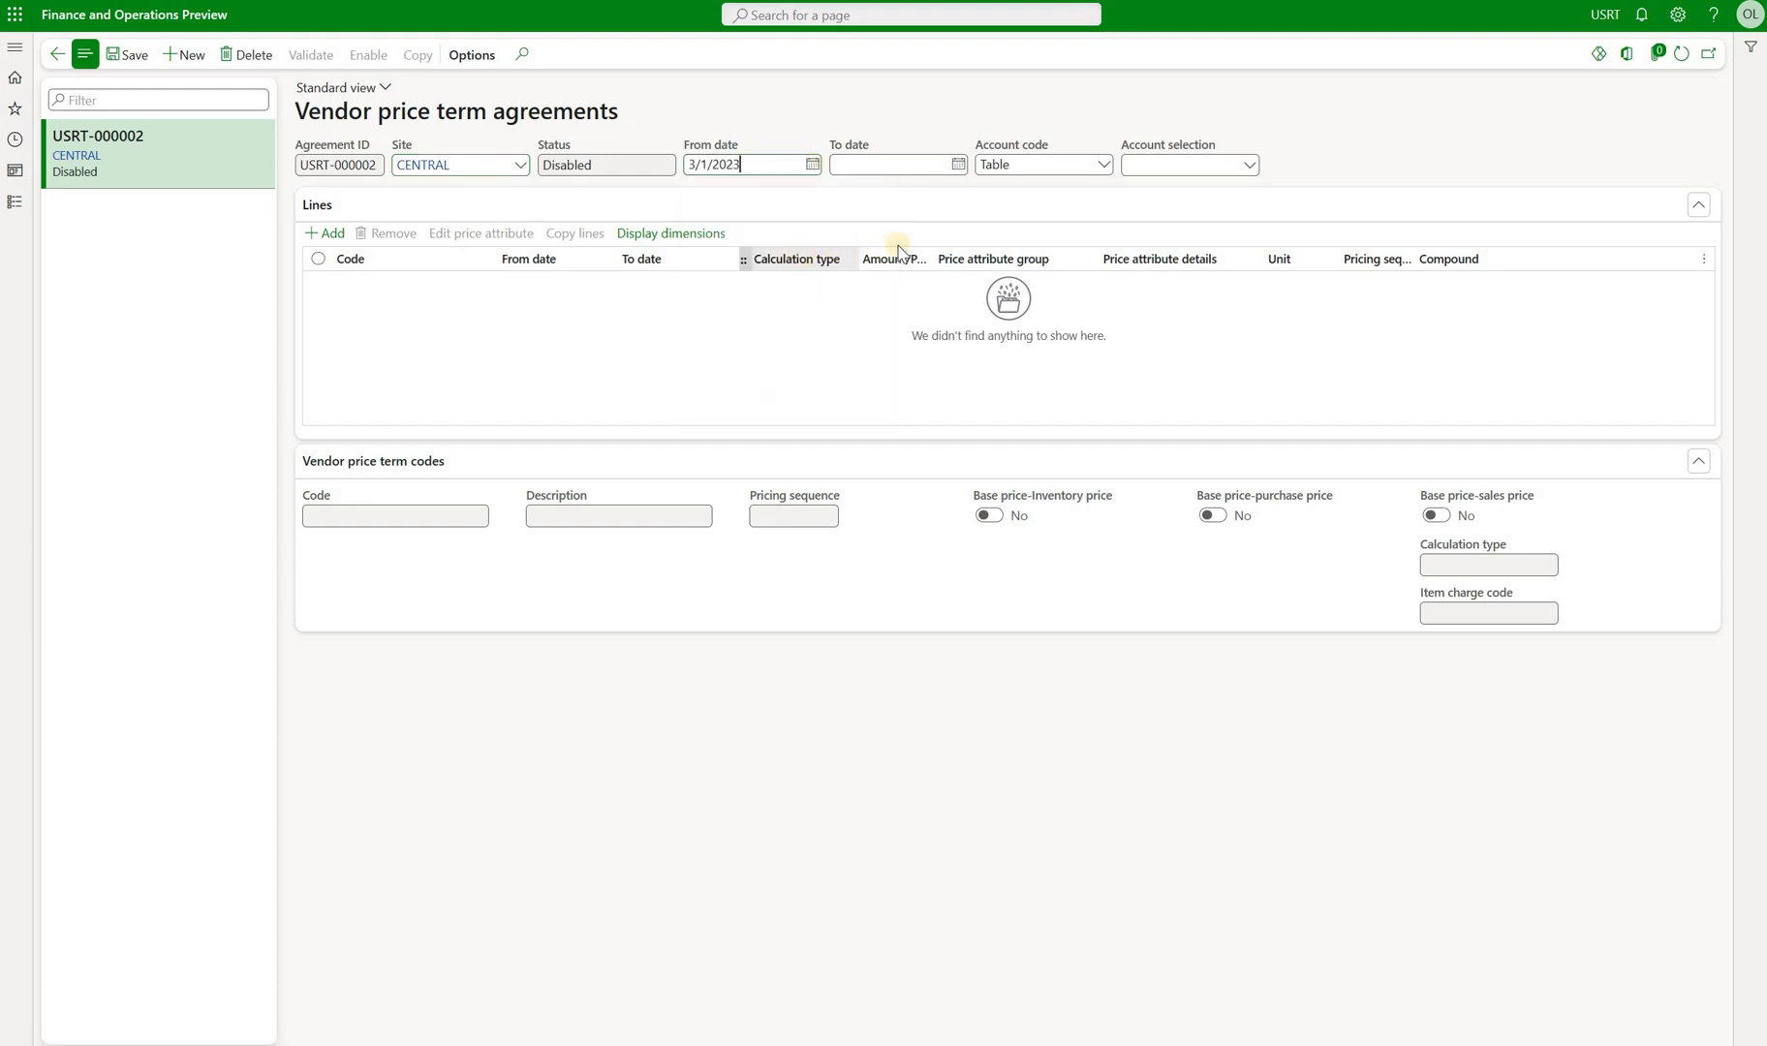
Select the Northwind Transportation vendor as the price term agreement's account
{"action": "left_click", "coordinate": [1177, 166]}
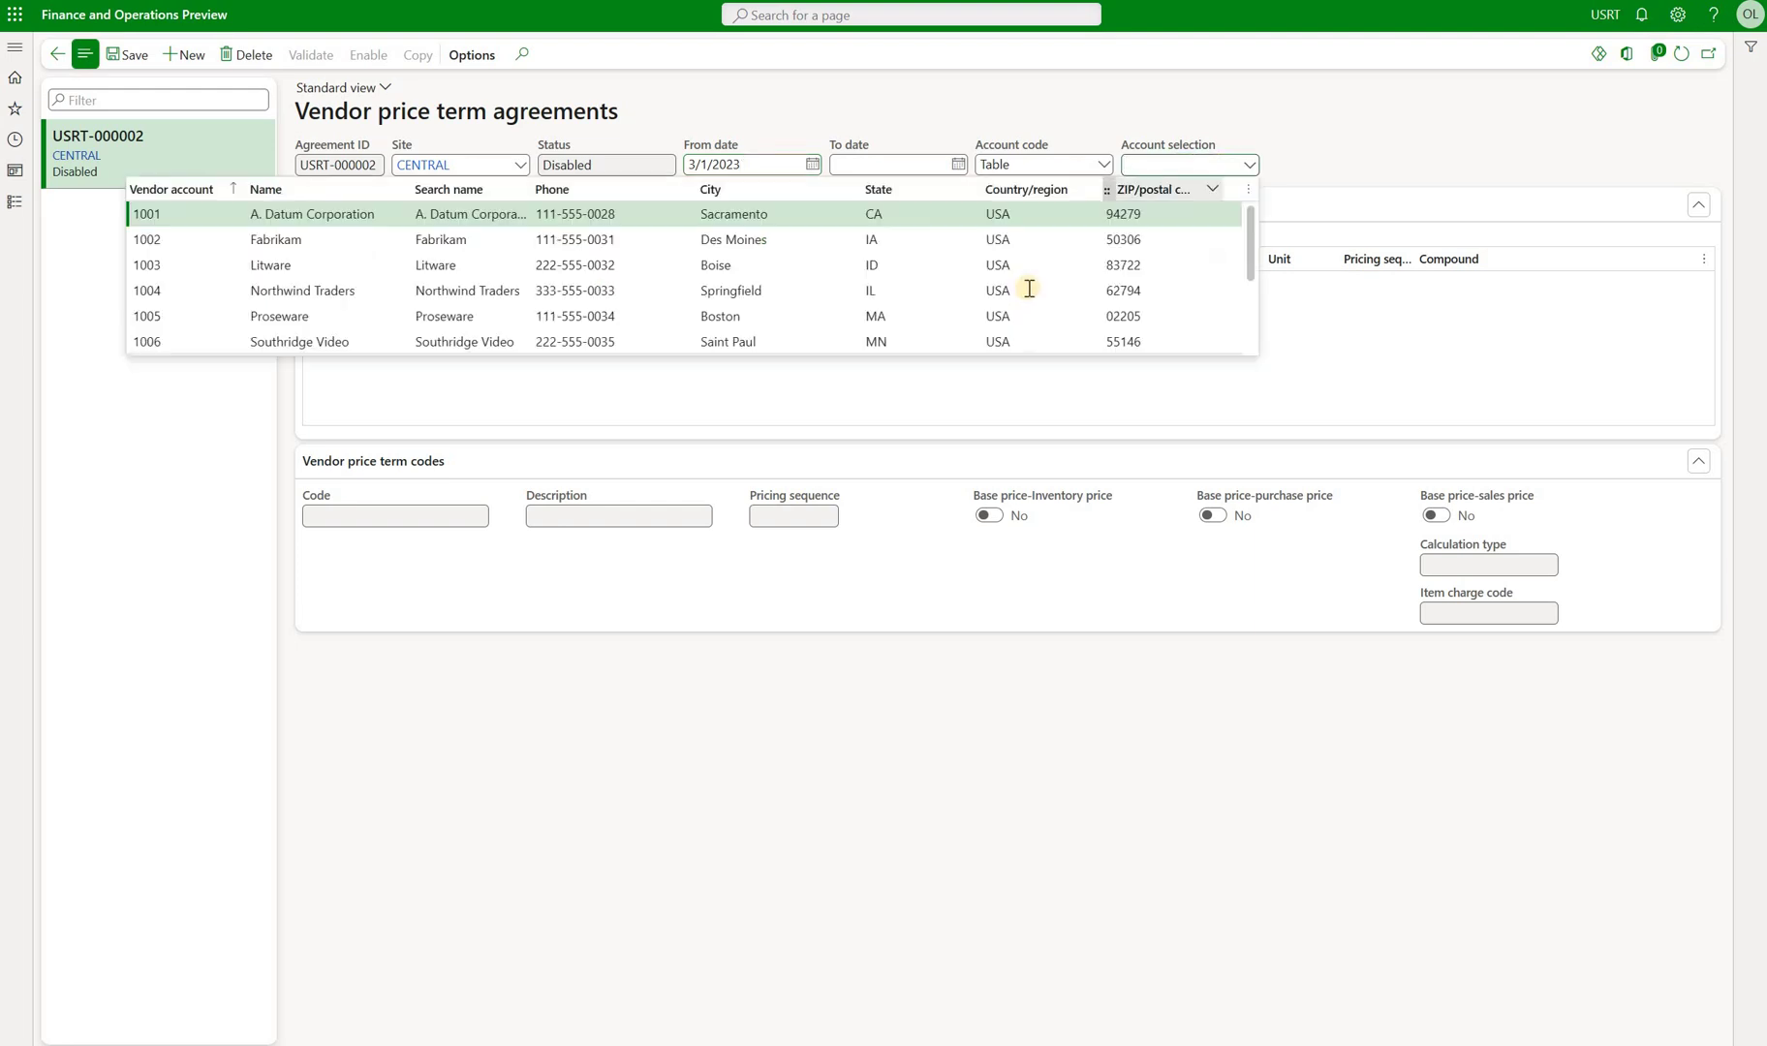
{"action": "scroll", "coordinate": [588, 284], "scroll_direction": "down", "scroll_amount": 3}
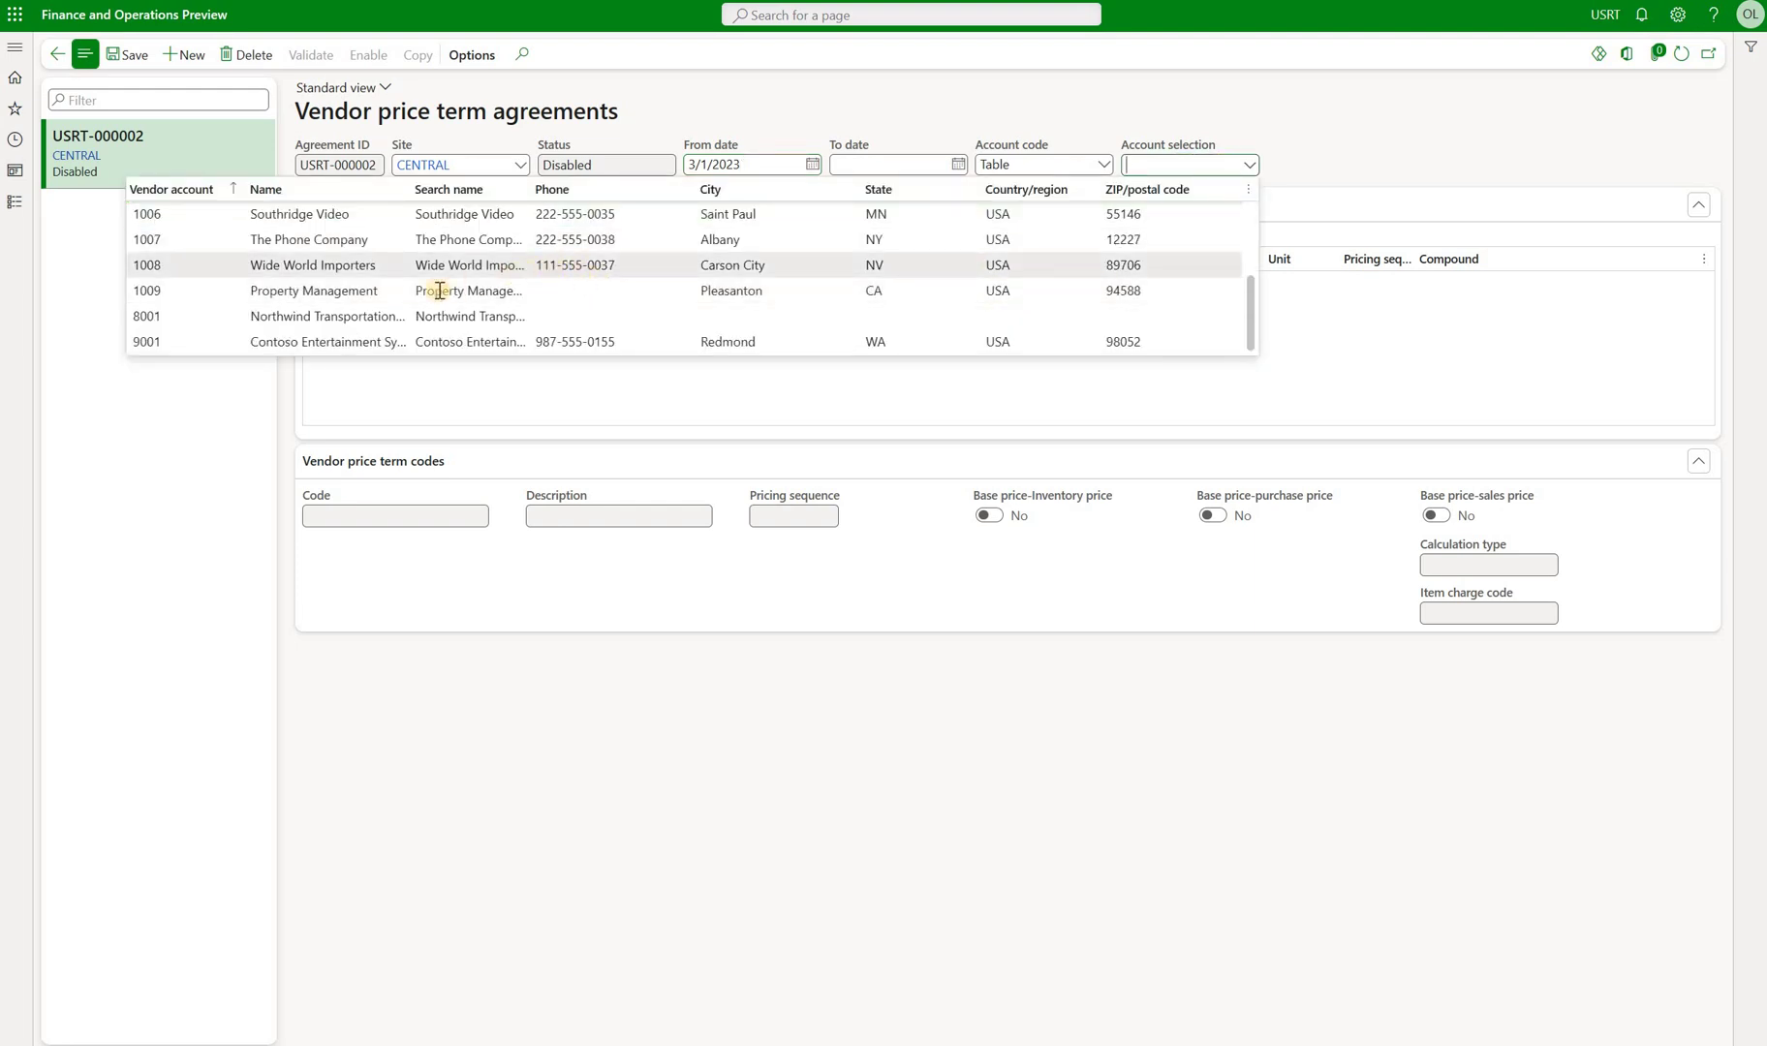
{"action": "left_click", "coordinate": [320, 316]}
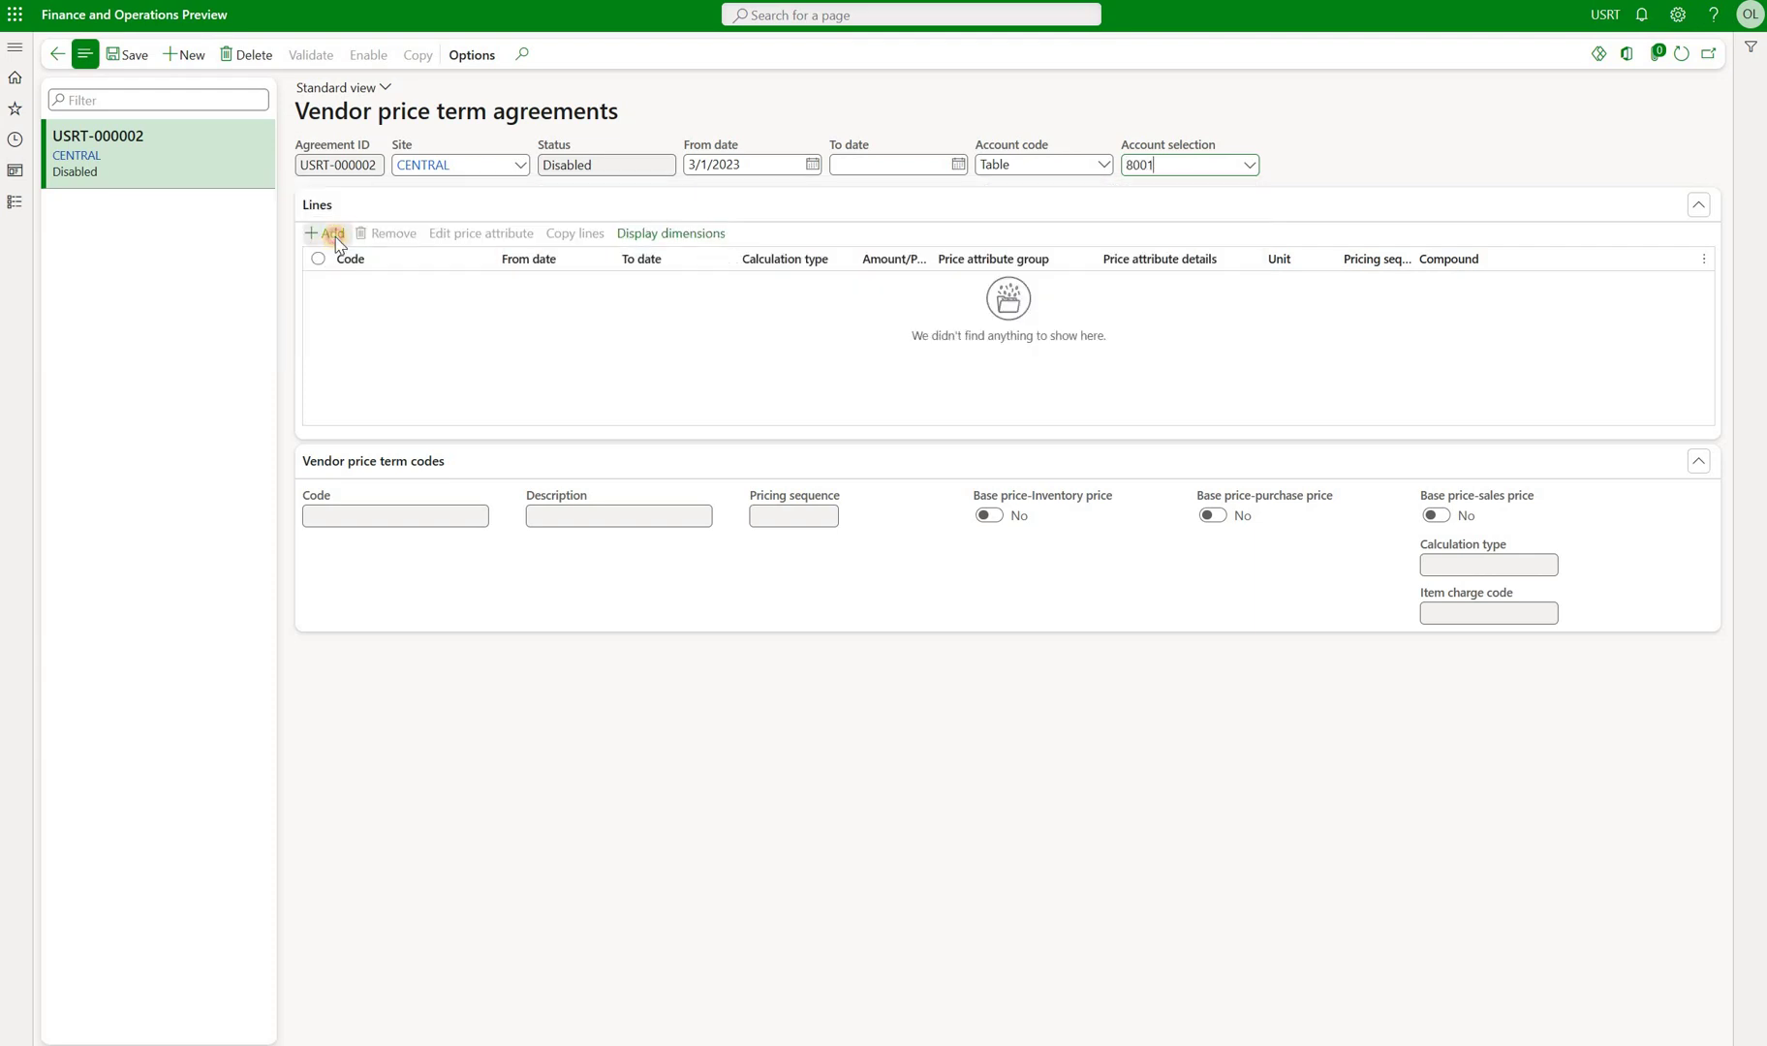
Add an agreement line with code 10% increase and a percentage of 10, and enable the vendor price term agreement
{"action": "left_click", "coordinate": [334, 235]}
{"action": "left_click", "coordinate": [510, 283]}
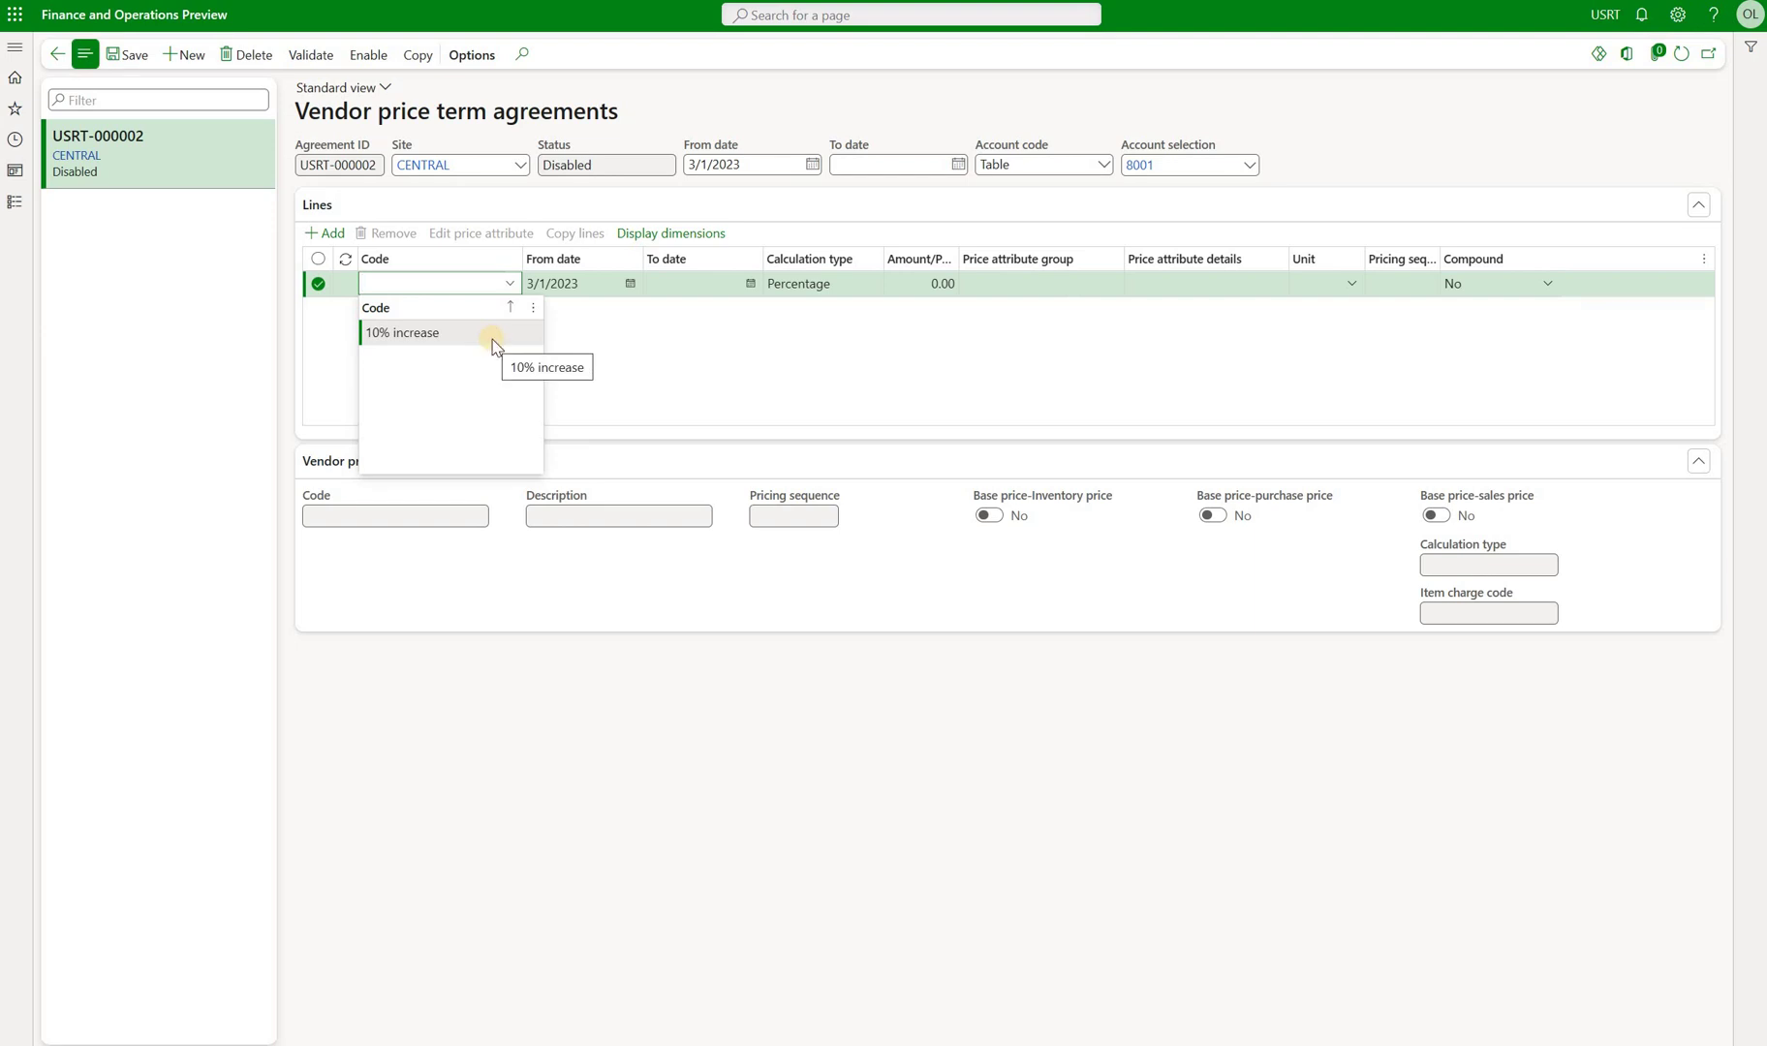
{"action": "left_click", "coordinate": [493, 334]}
{"action": "left_click", "coordinate": [940, 283]}
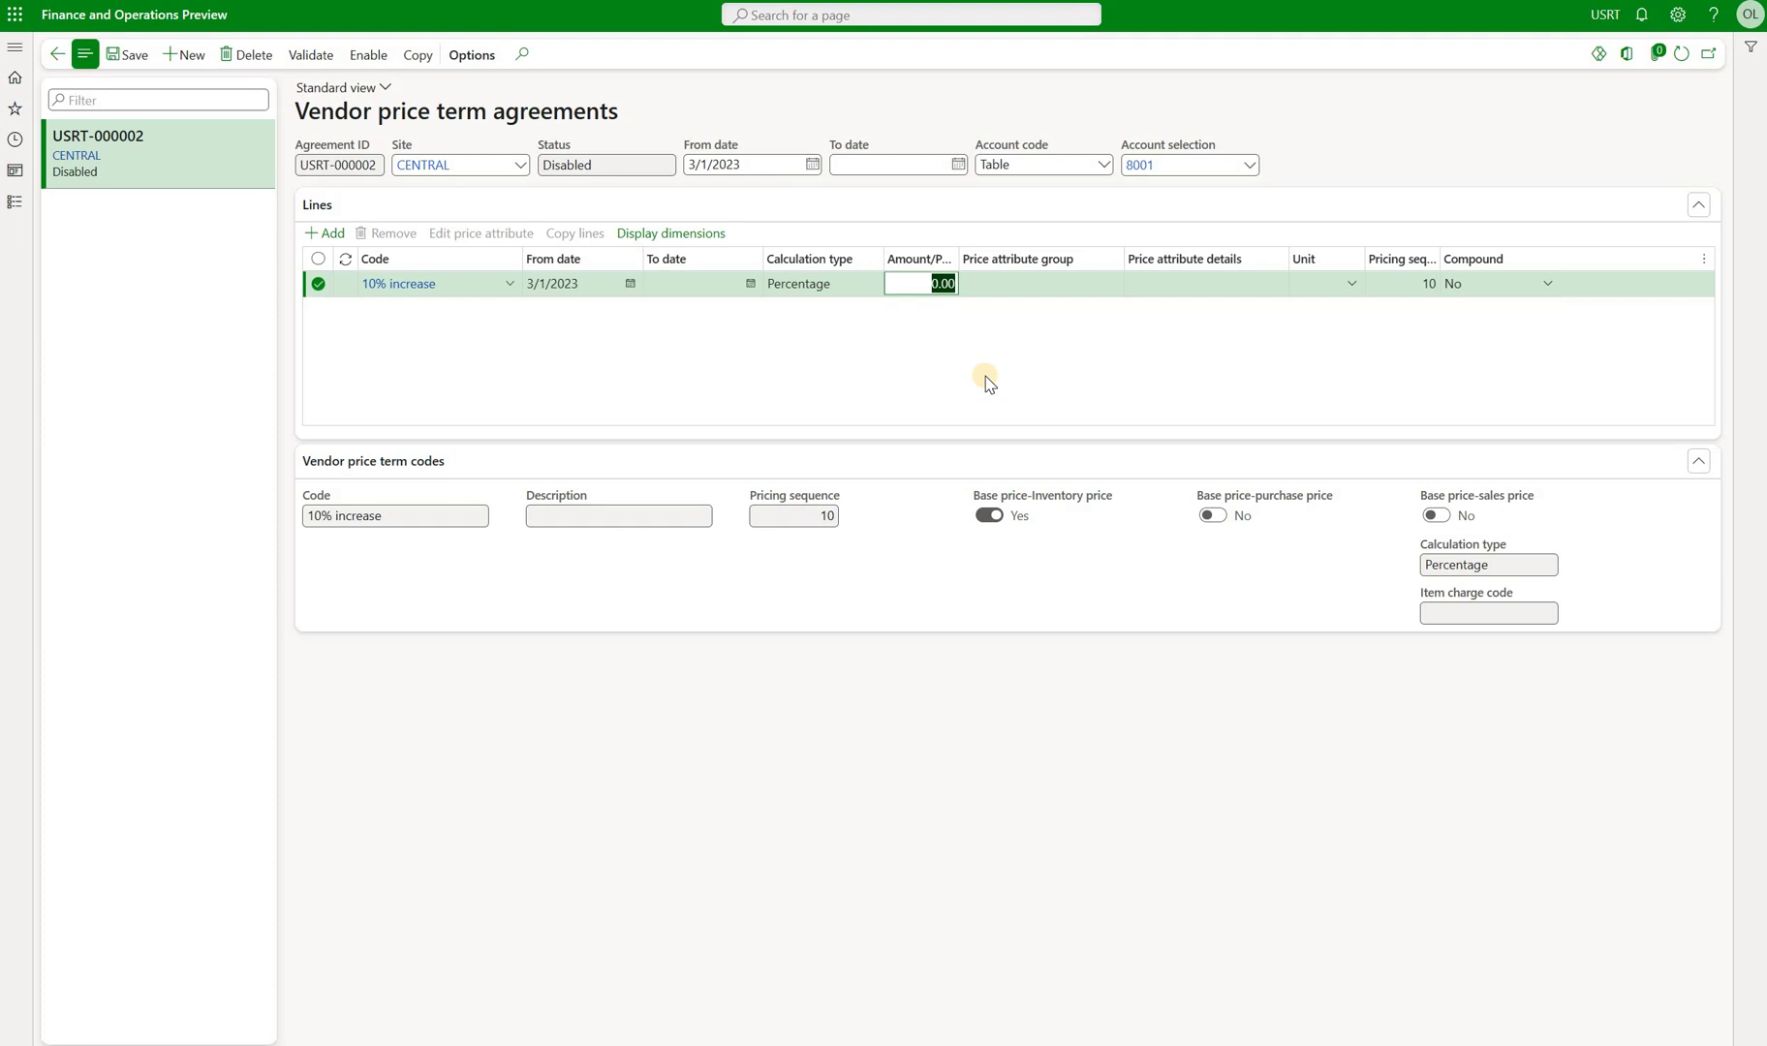
{"action": "type", "text": "10"}
{"action": "key", "text": "Tab"}
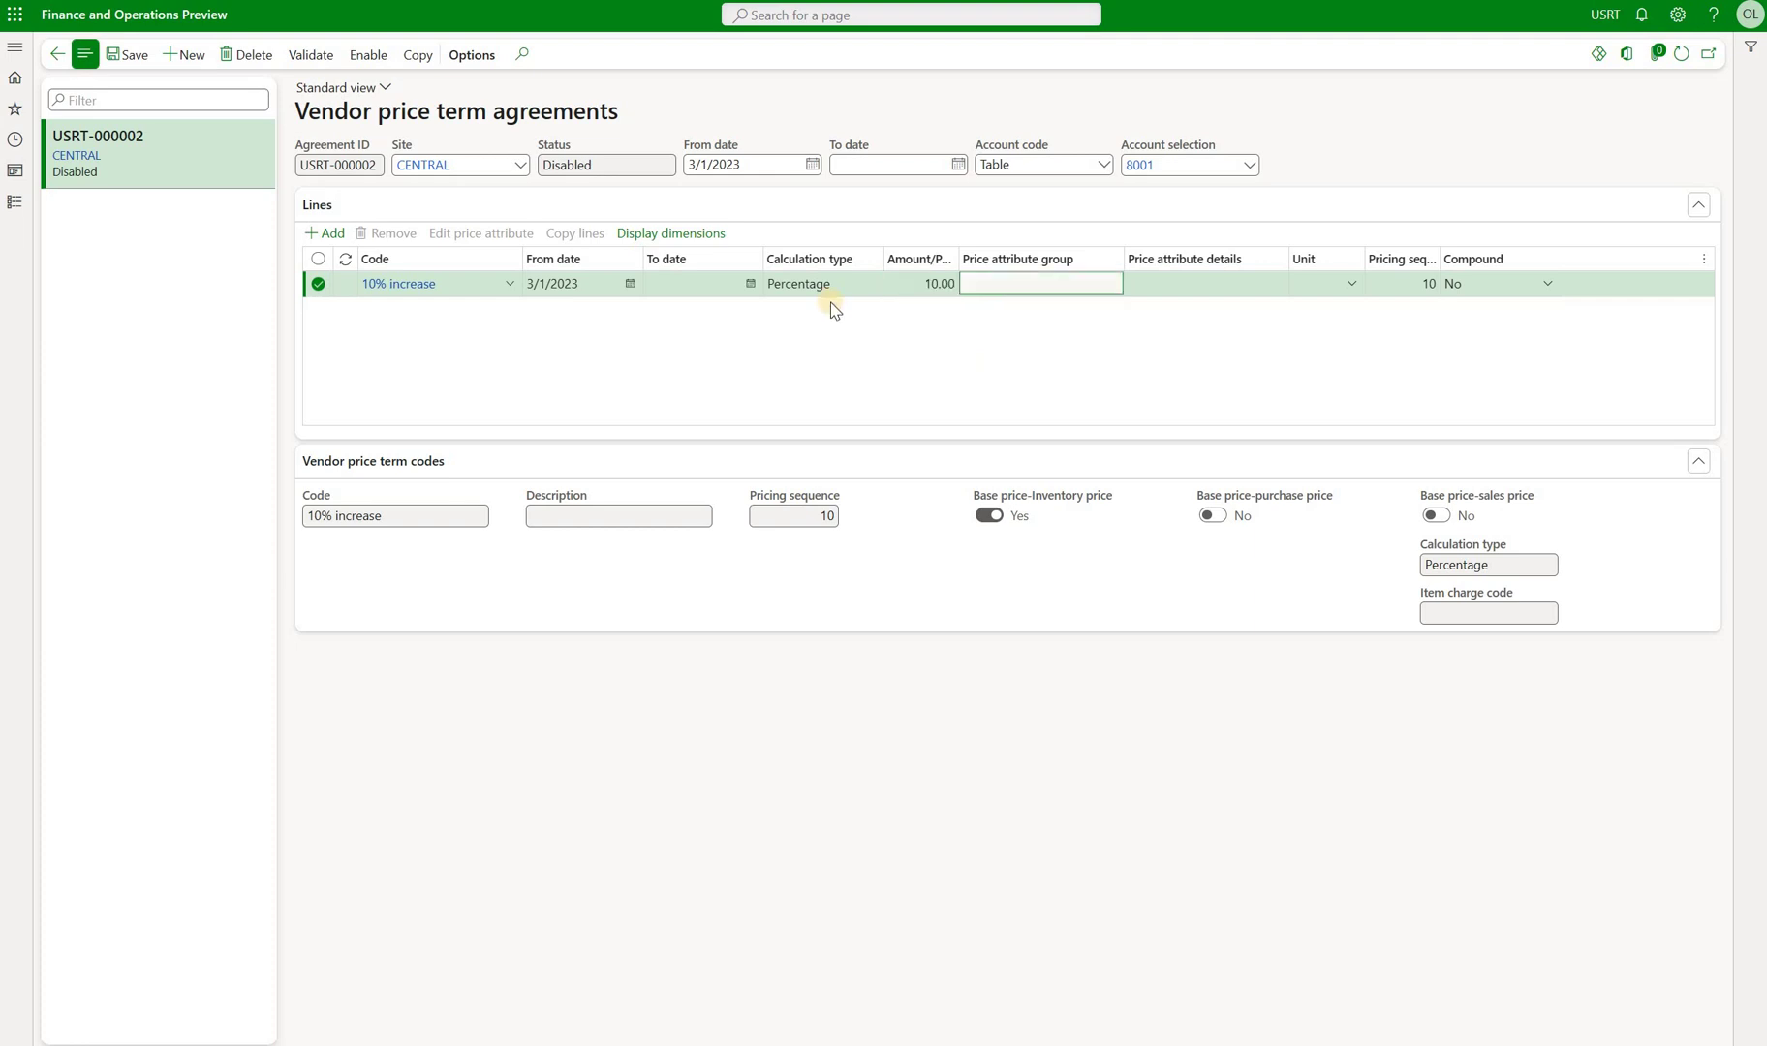
{"action": "left_click", "coordinate": [359, 56]}
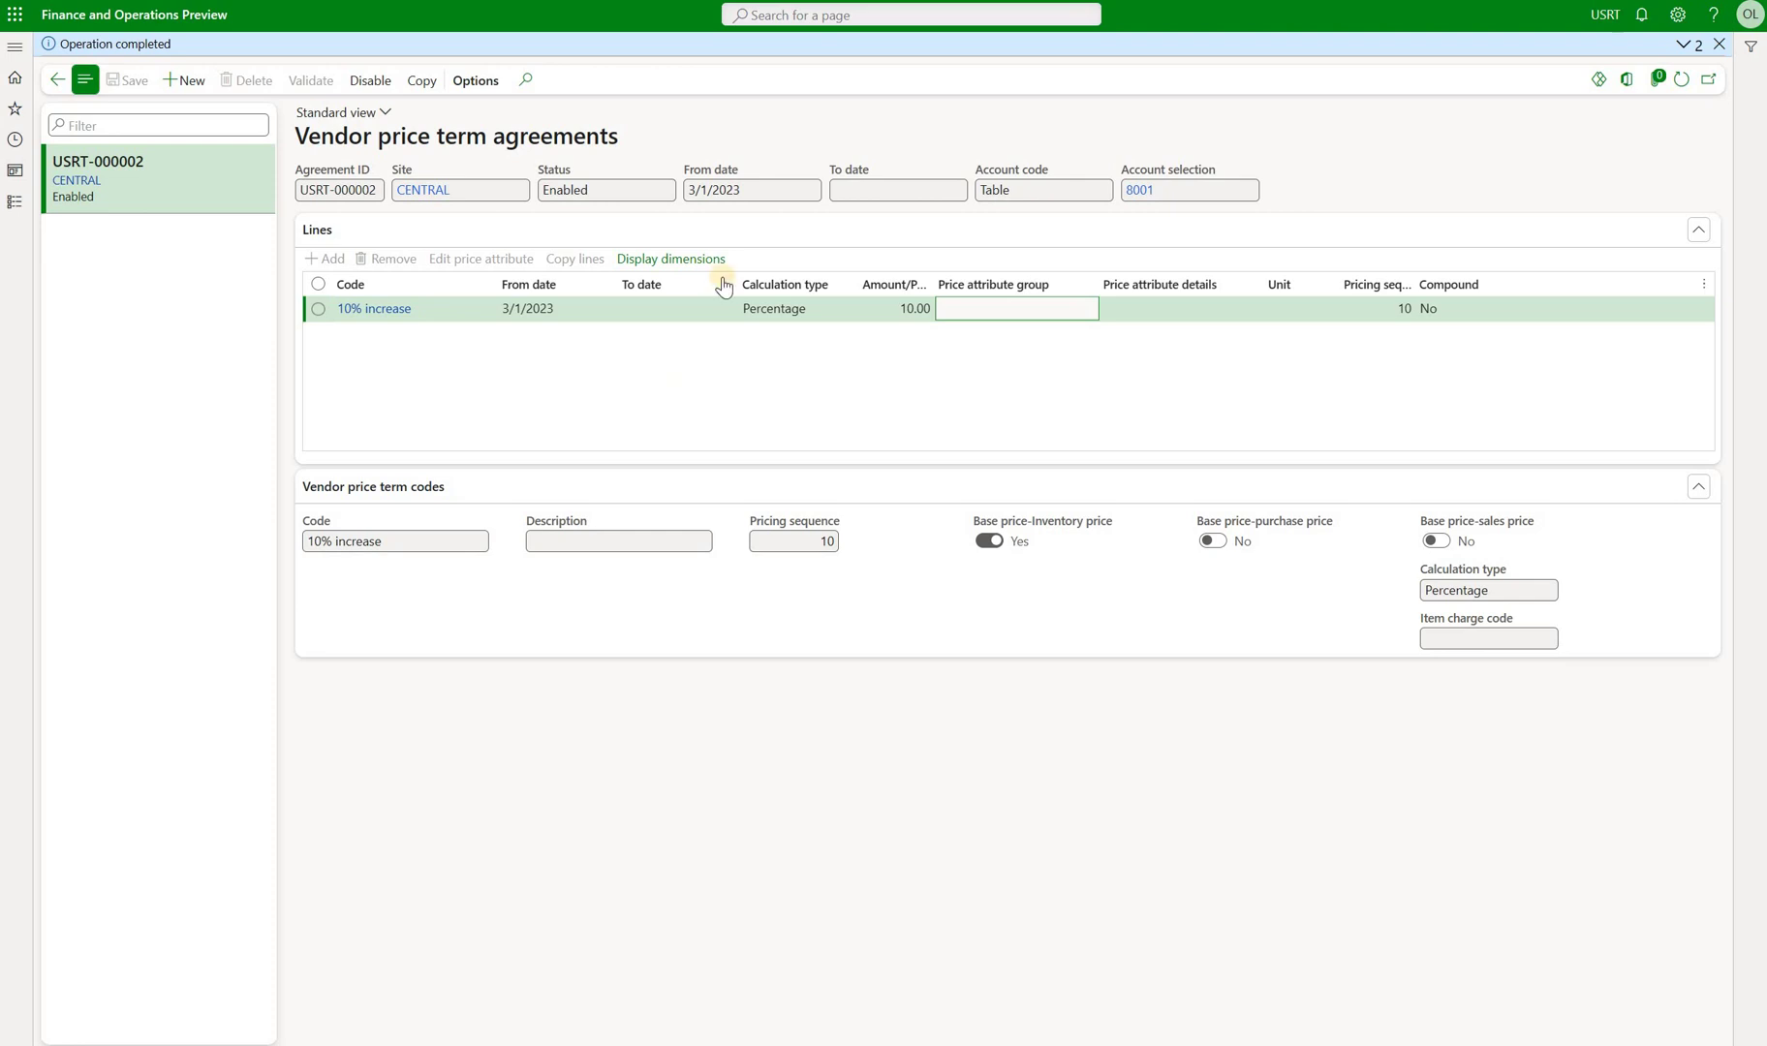
Start a base price calculation for the STD base price version and set its site to CENTRAL
{"action": "left_click", "coordinate": [13, 47]}
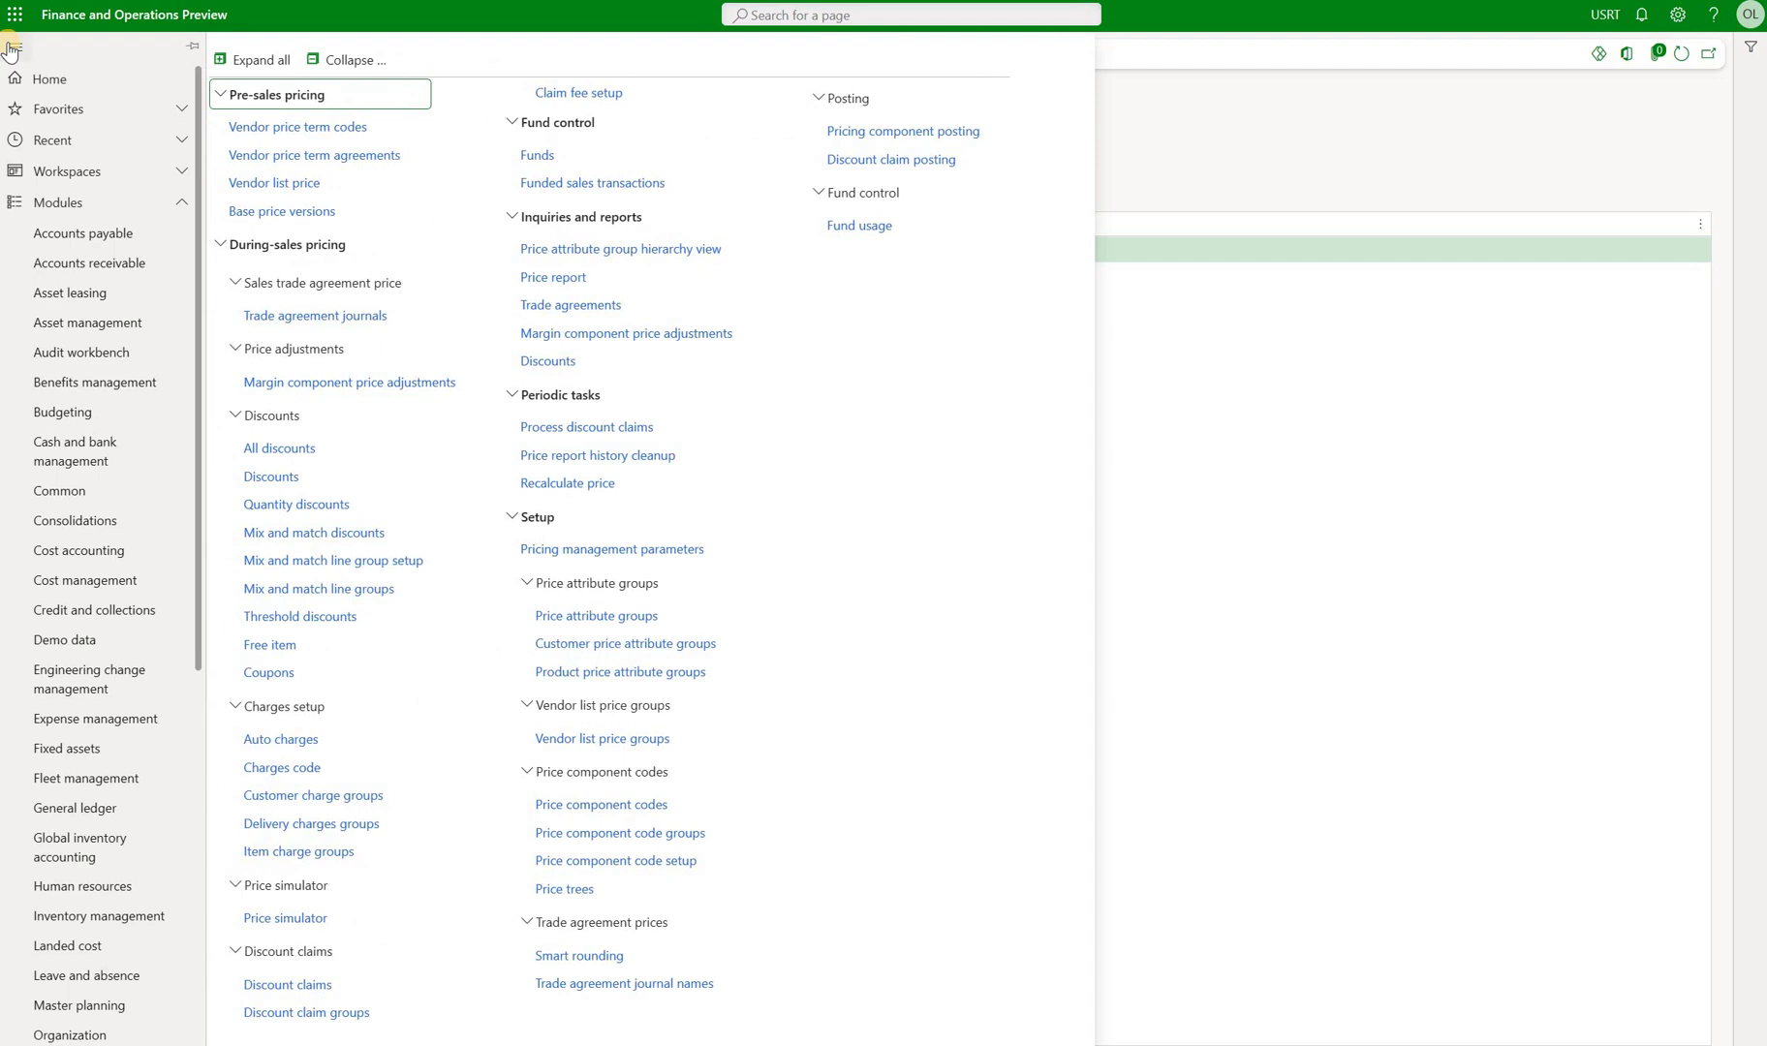
{"action": "left_click", "coordinate": [269, 213]}
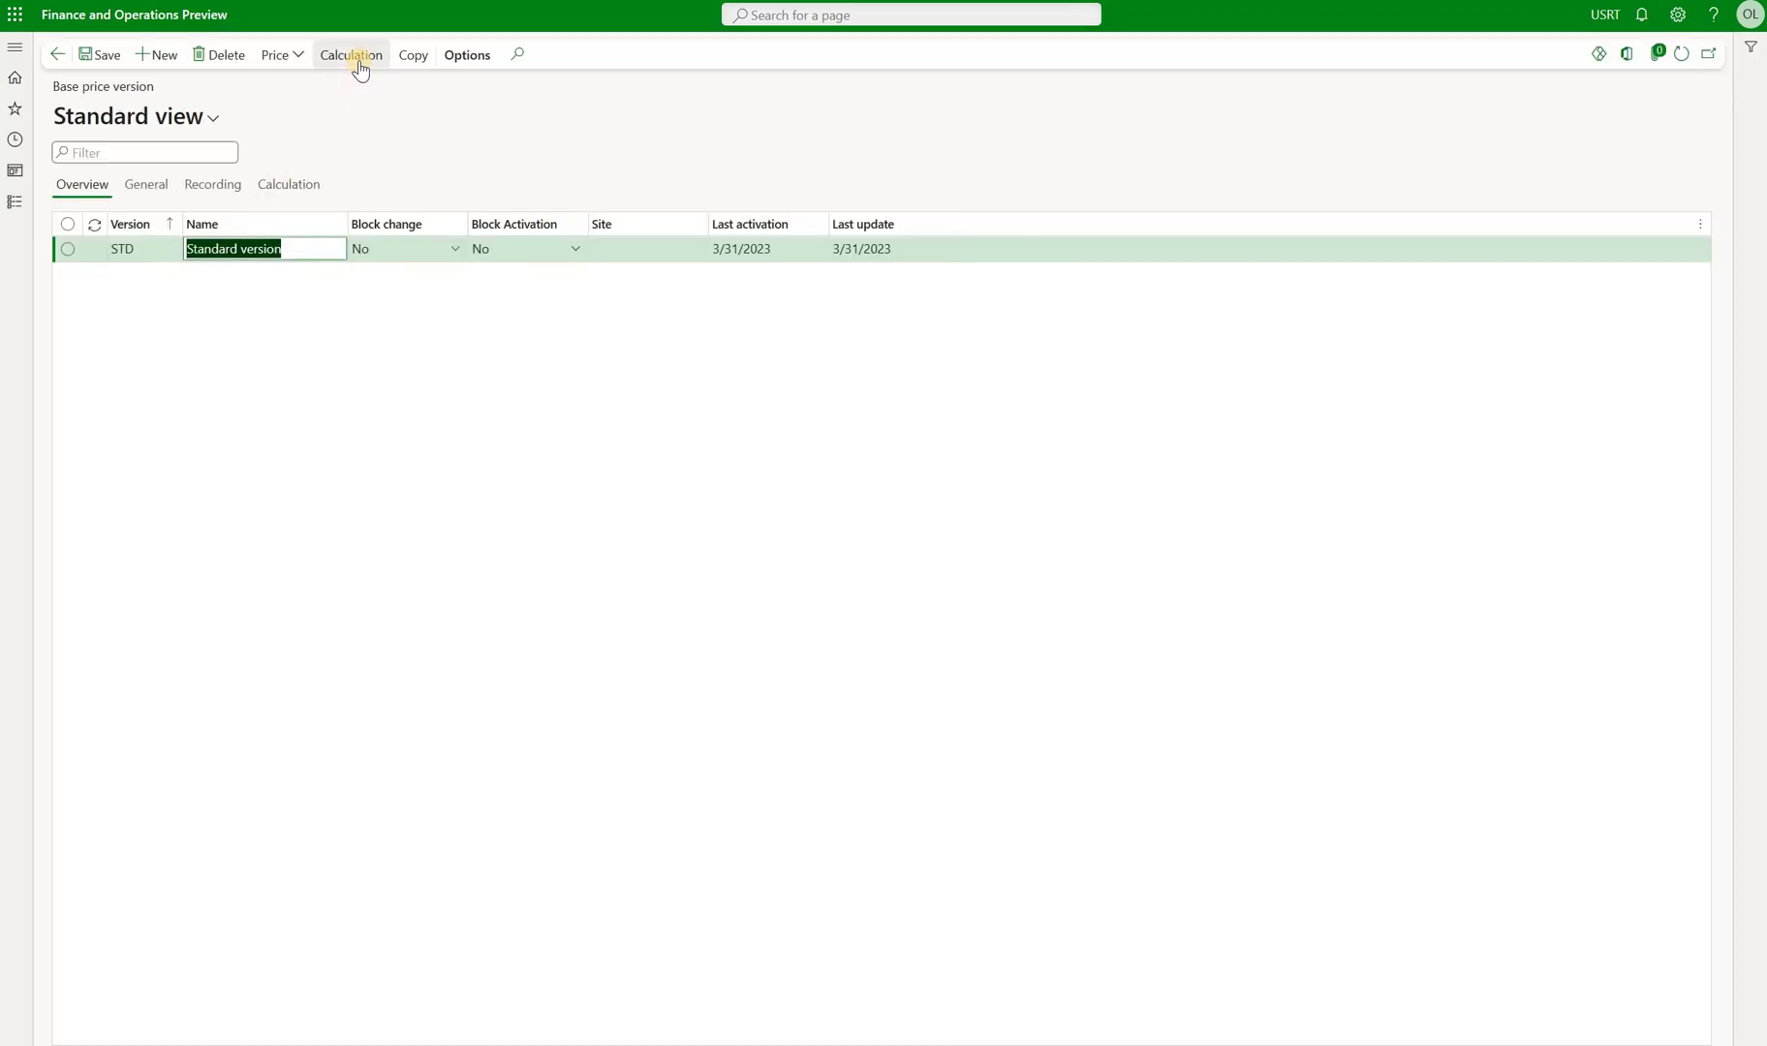
{"action": "left_click", "coordinate": [356, 60]}
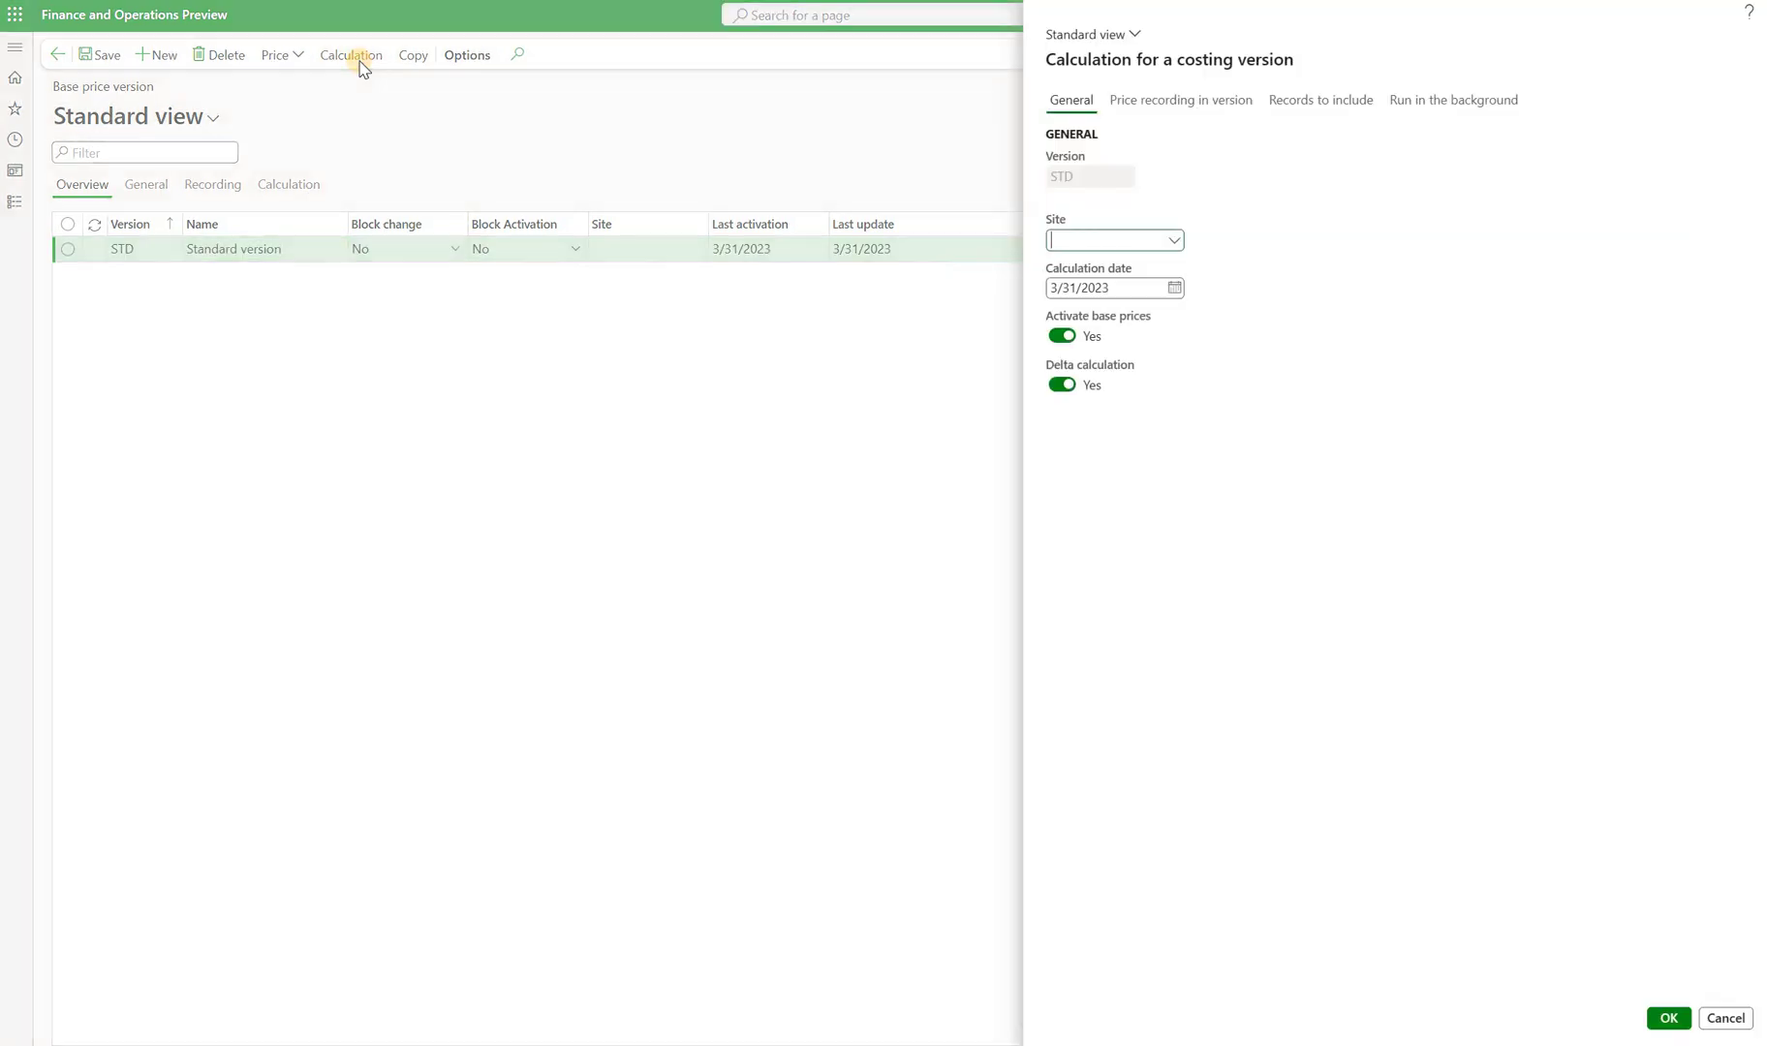
{"action": "left_click", "coordinate": [1173, 240]}
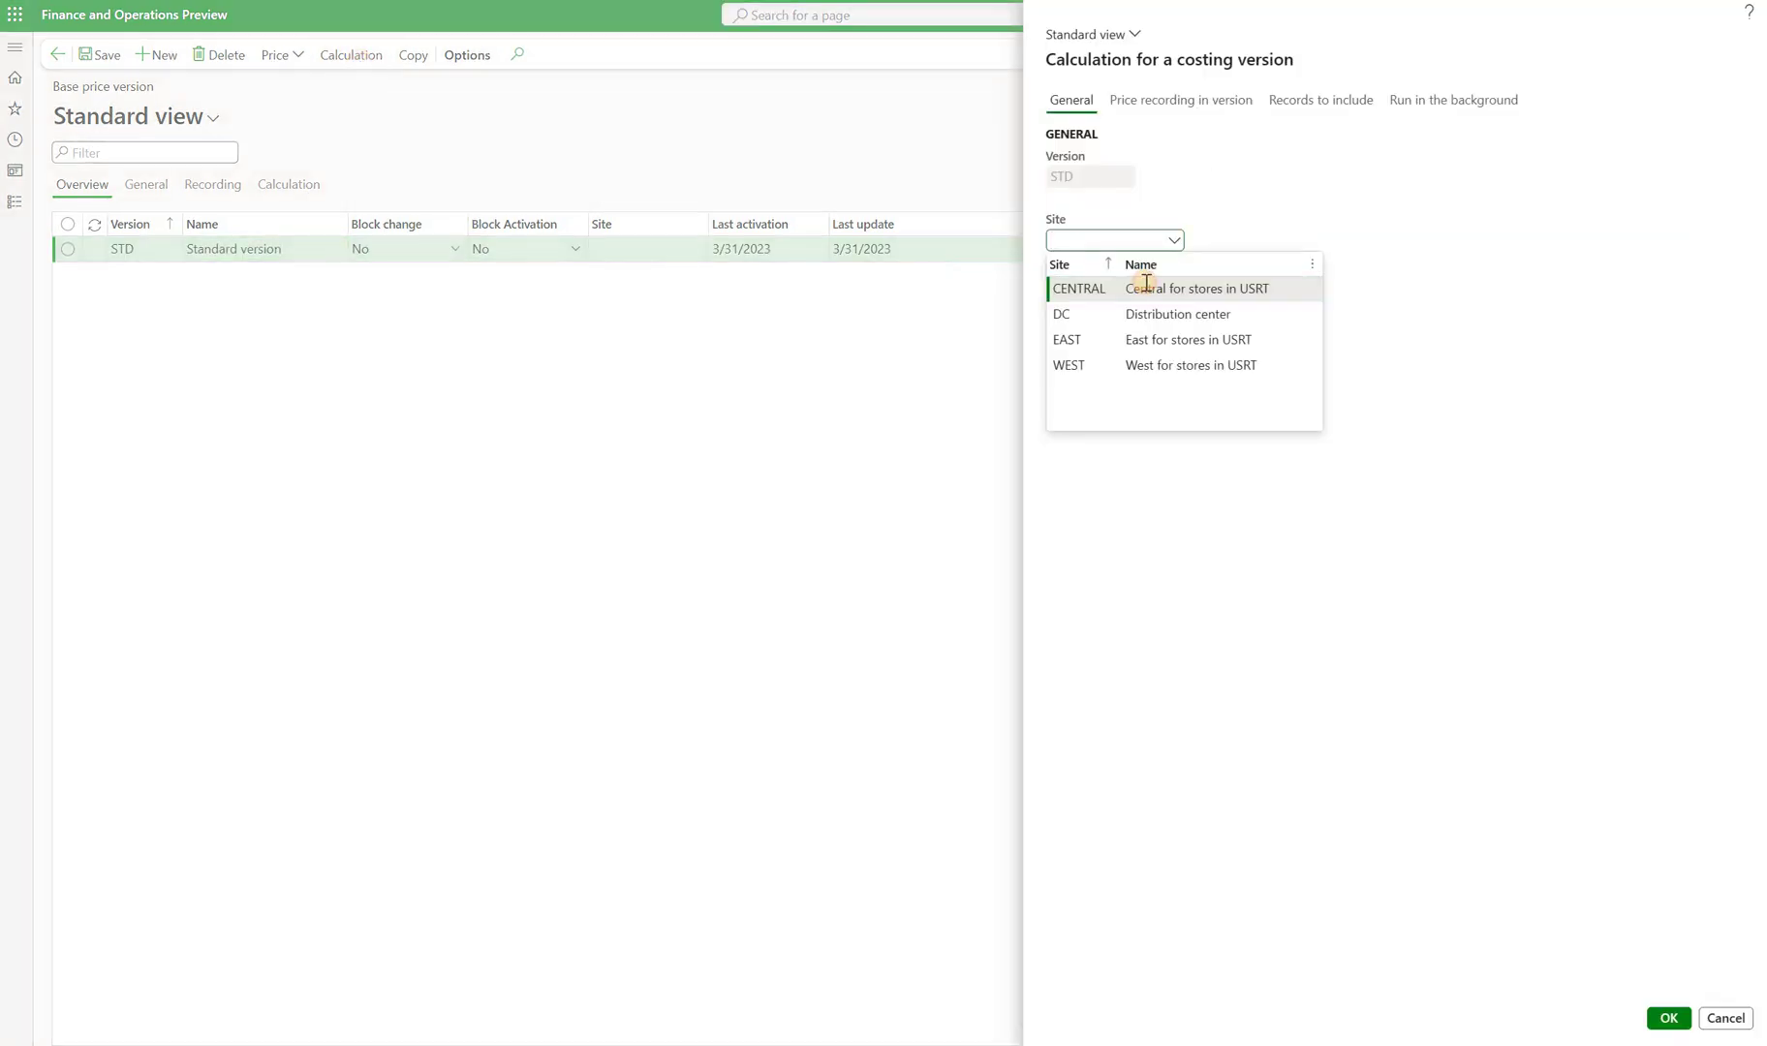
{"action": "left_click", "coordinate": [1146, 284]}
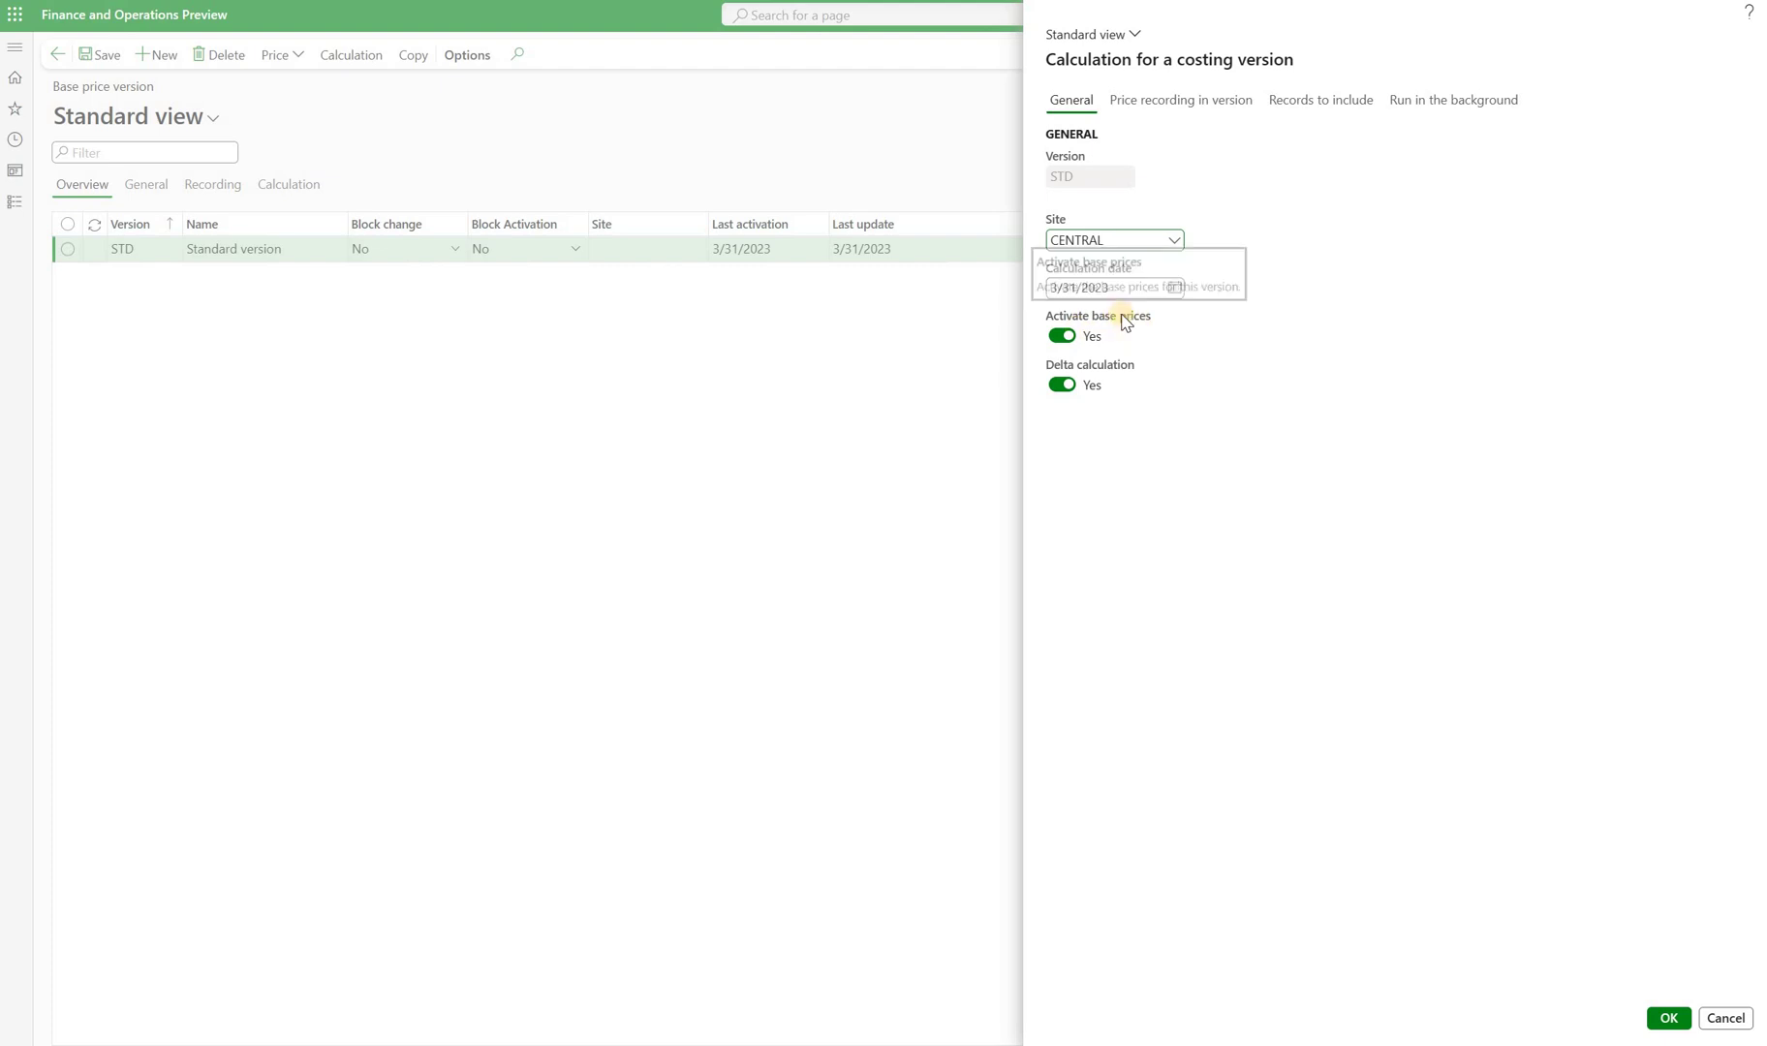
Restrict the calculation to item number PM-Item-Vendor and run it with base price activation and delta calculation enabled
{"action": "left_click", "coordinate": [1340, 102]}
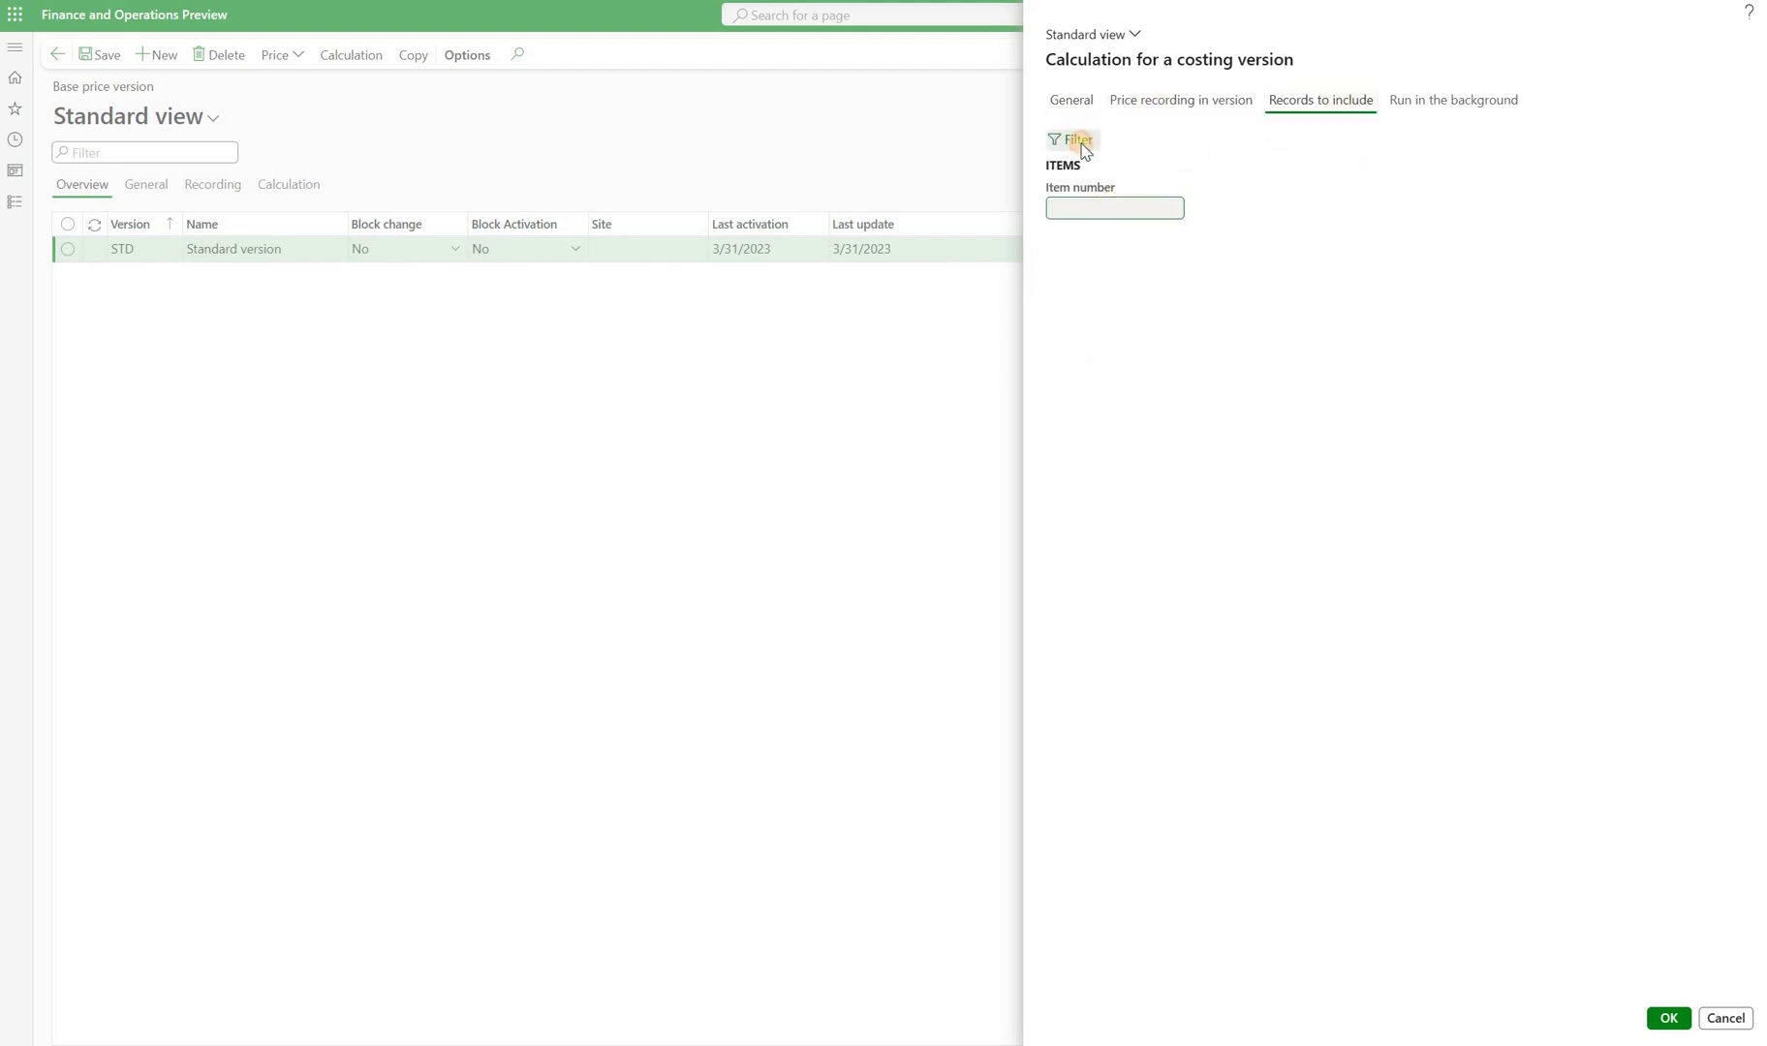
{"action": "left_click", "coordinate": [1077, 140]}
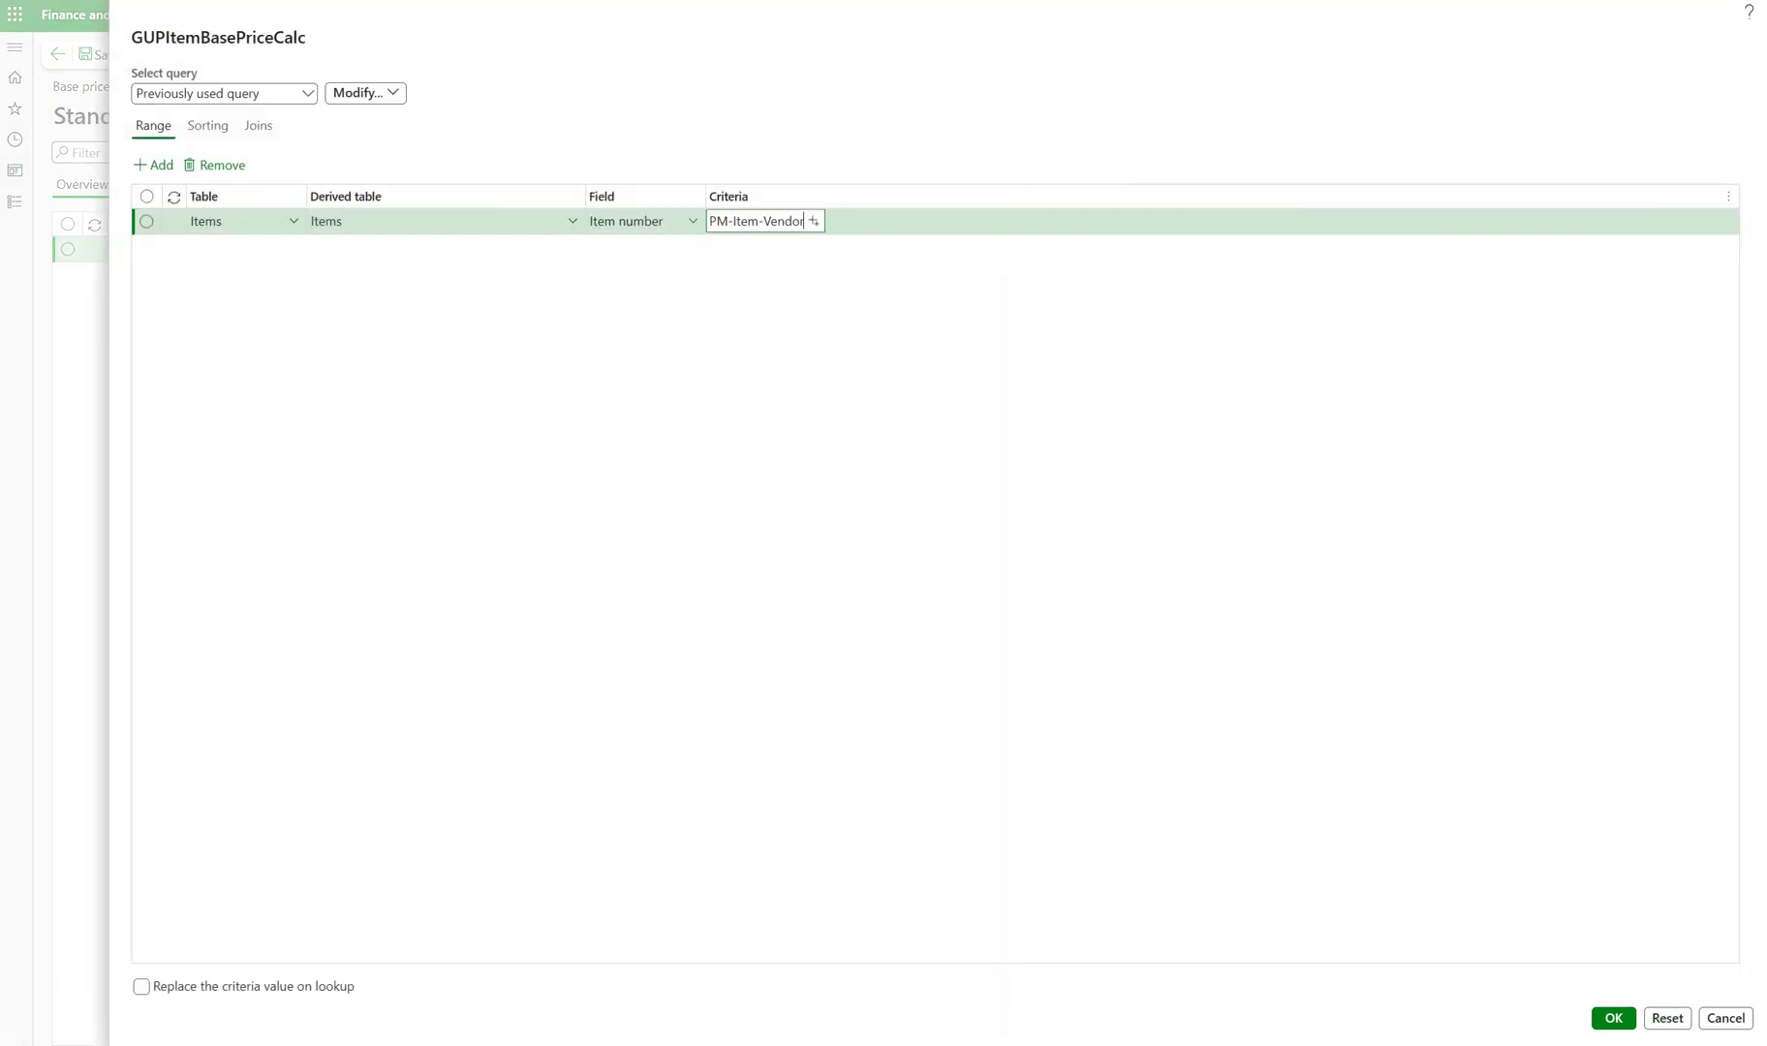
{"action": "left_click", "coordinate": [1615, 1018]}
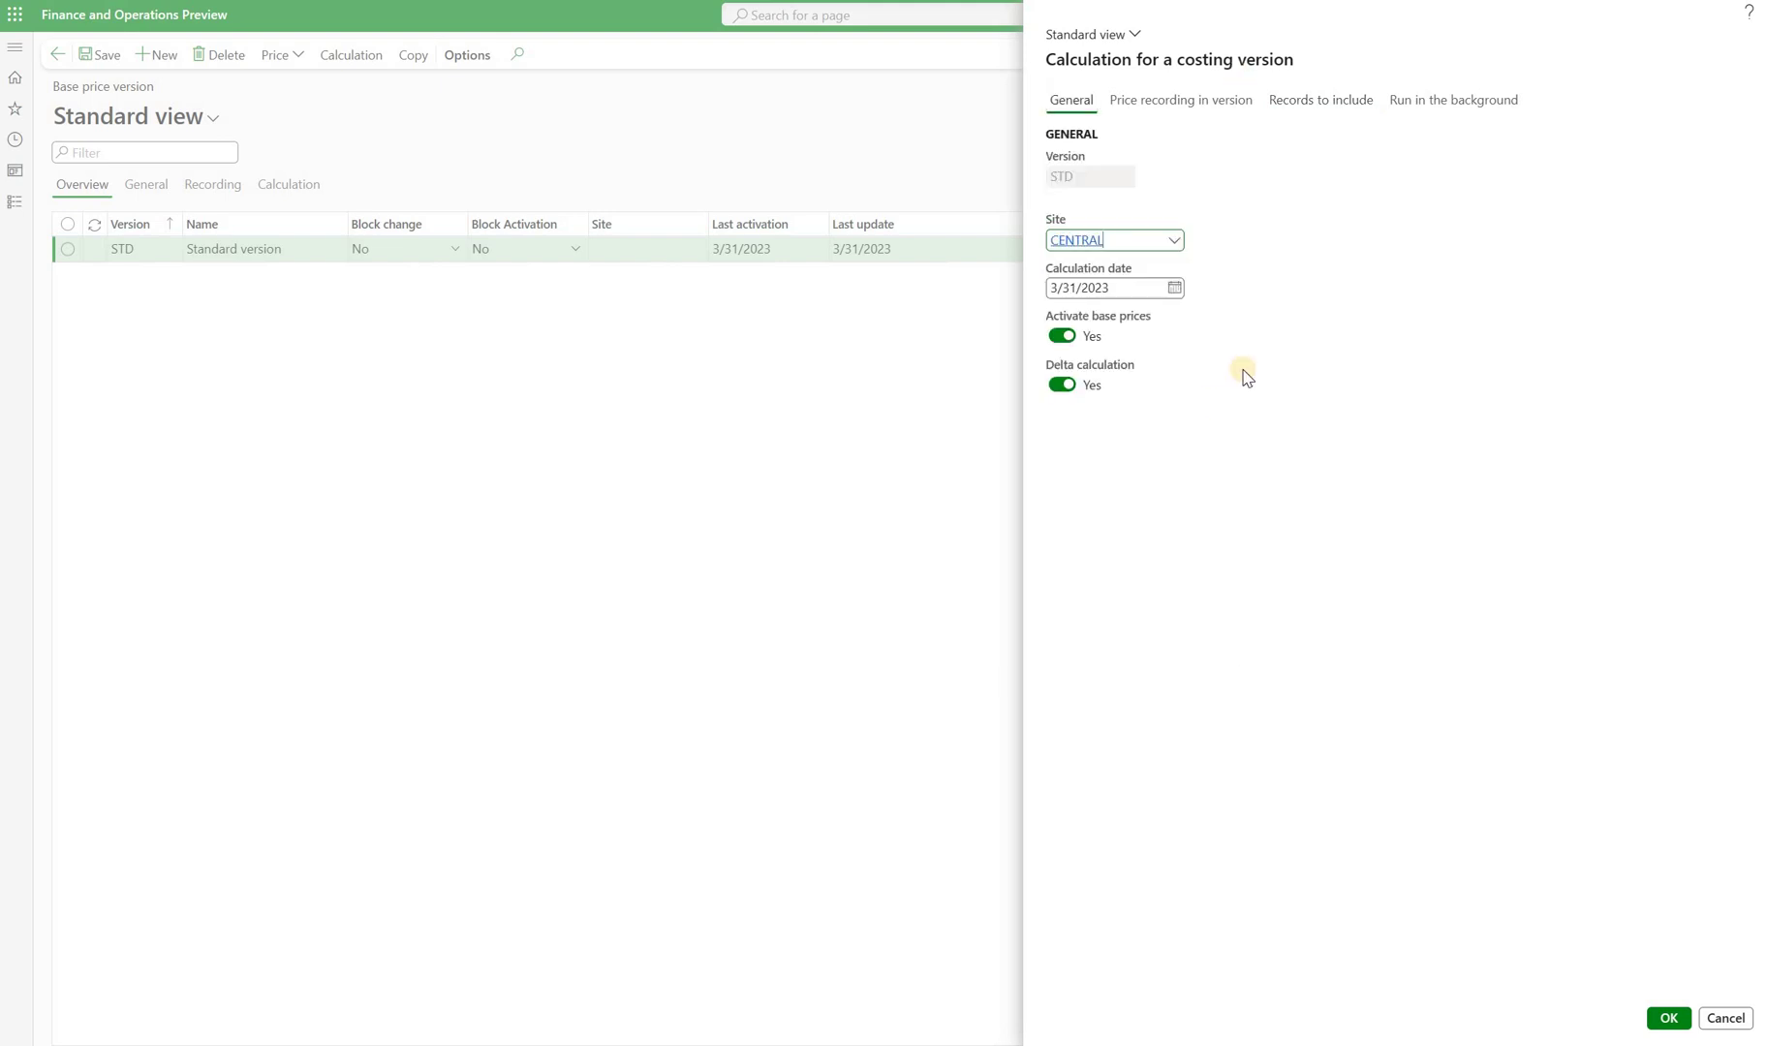
{"action": "left_click", "coordinate": [1668, 1017]}
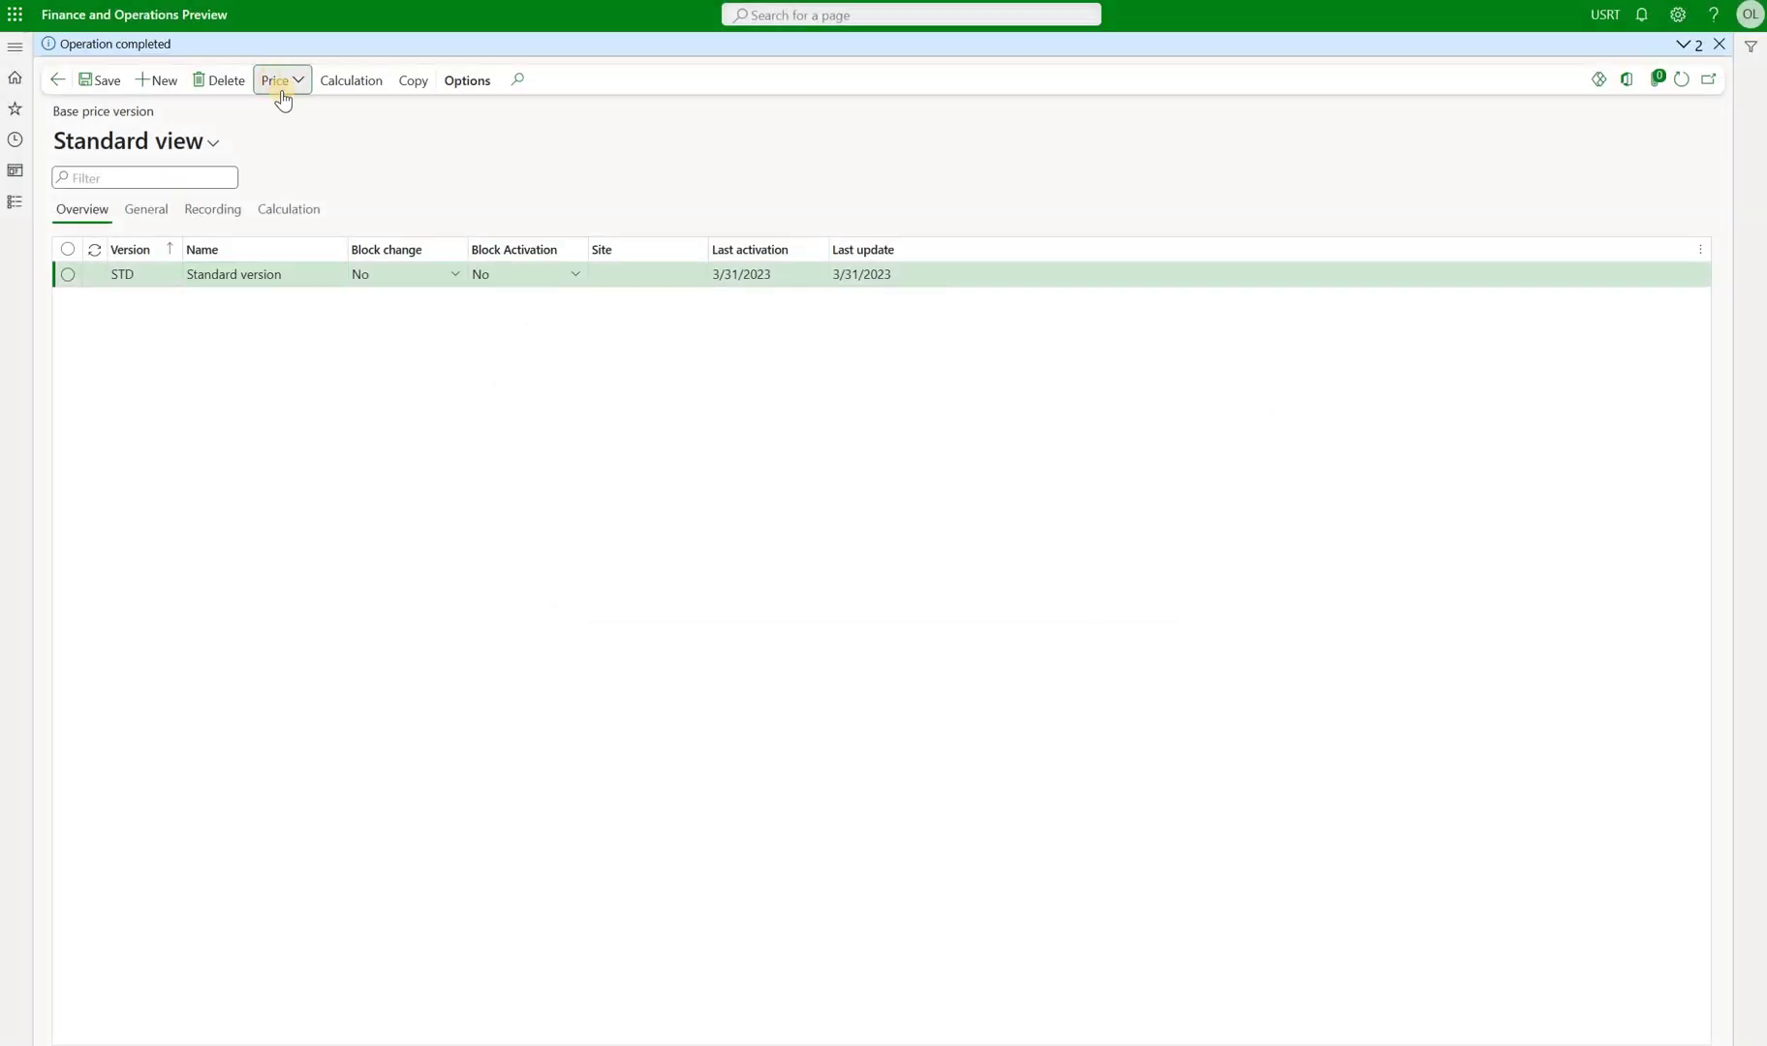
Examine the active item base prices of the STD version, checking the inventory price of PM-Item-Vendor
{"action": "left_click", "coordinate": [290, 119]}
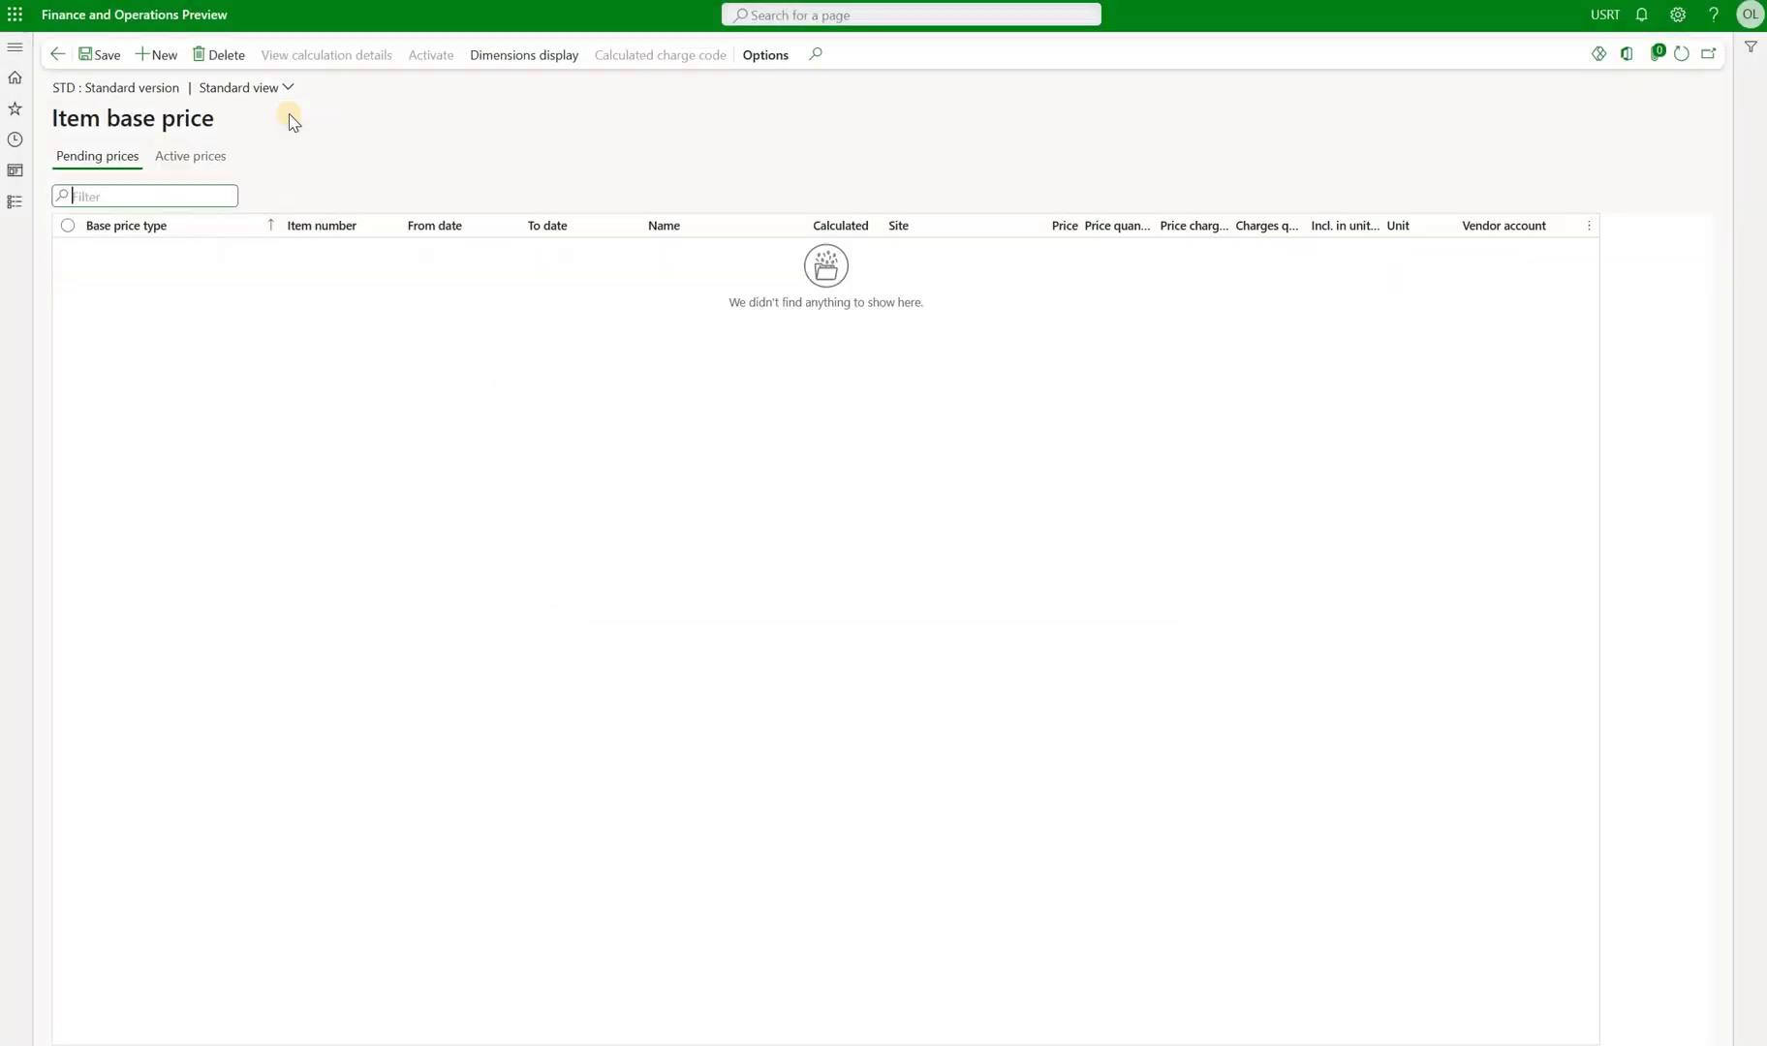
{"action": "left_click", "coordinate": [205, 159]}
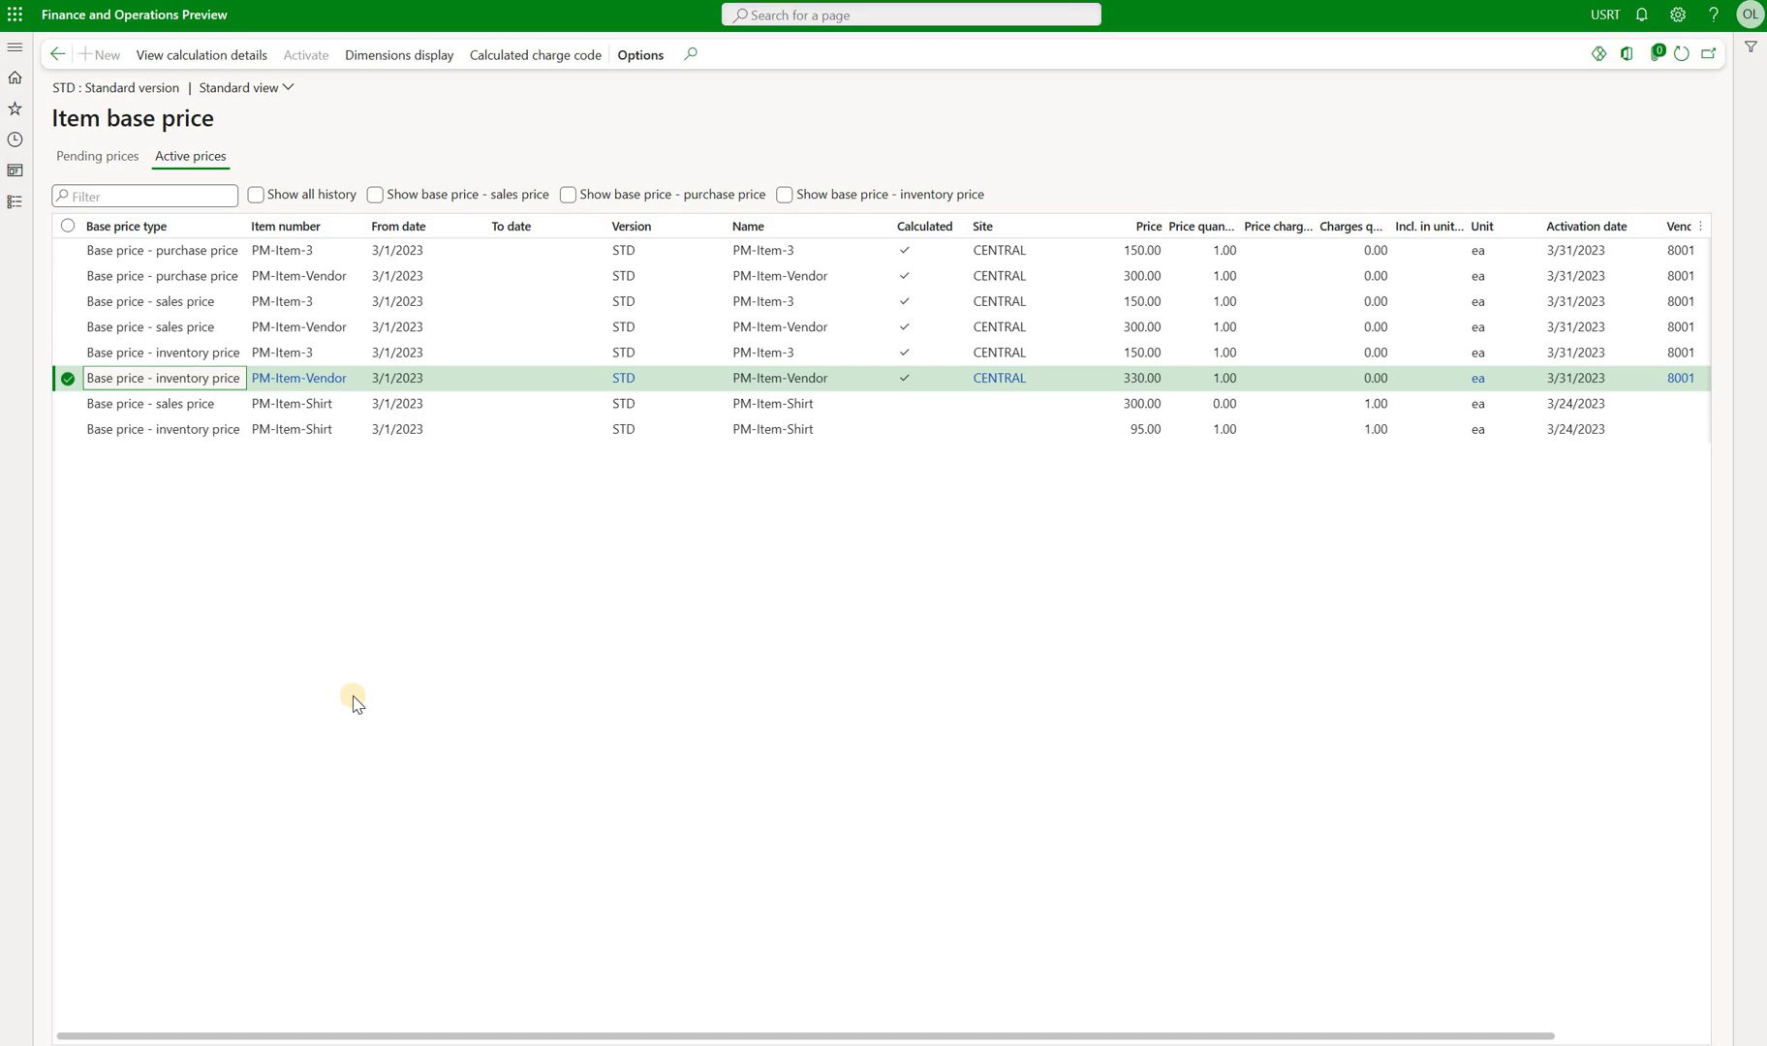
{"action": "left_click", "coordinate": [1131, 380]}
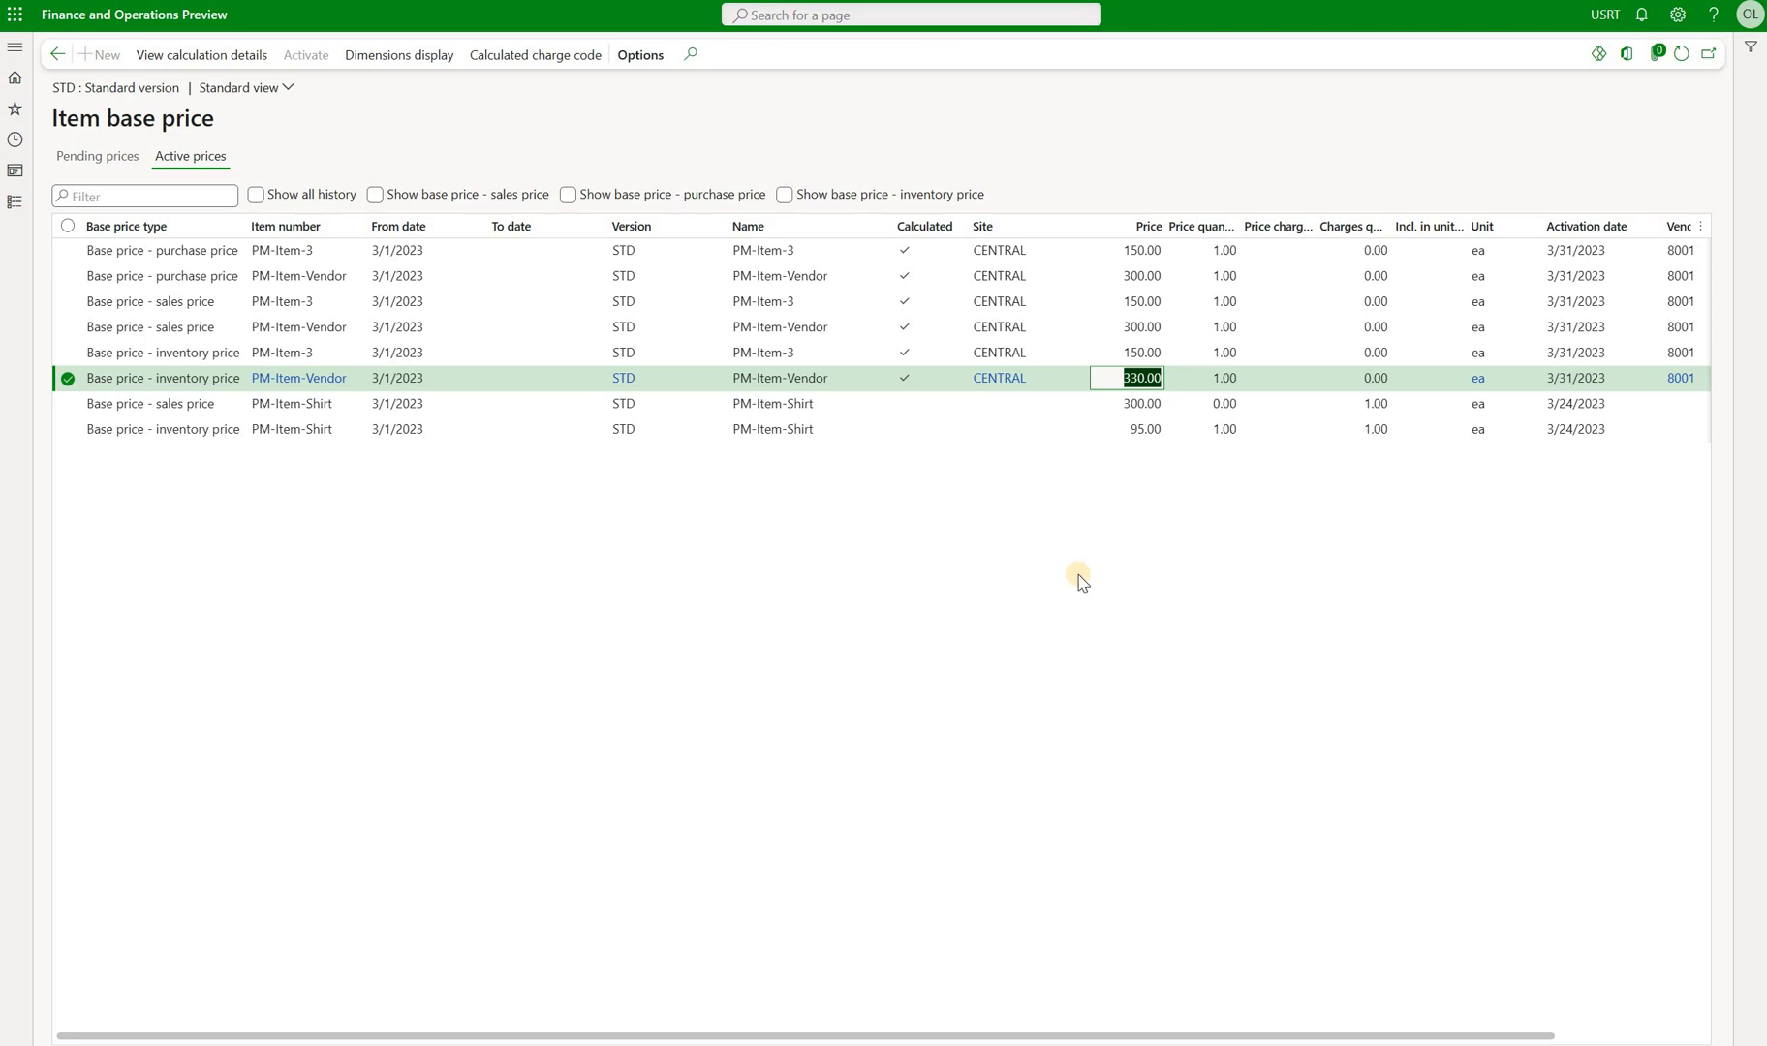
Create a new sales order for the customer and add an order line for item PM-Item-Vendor
{"action": "left_click", "coordinate": [57, 54]}
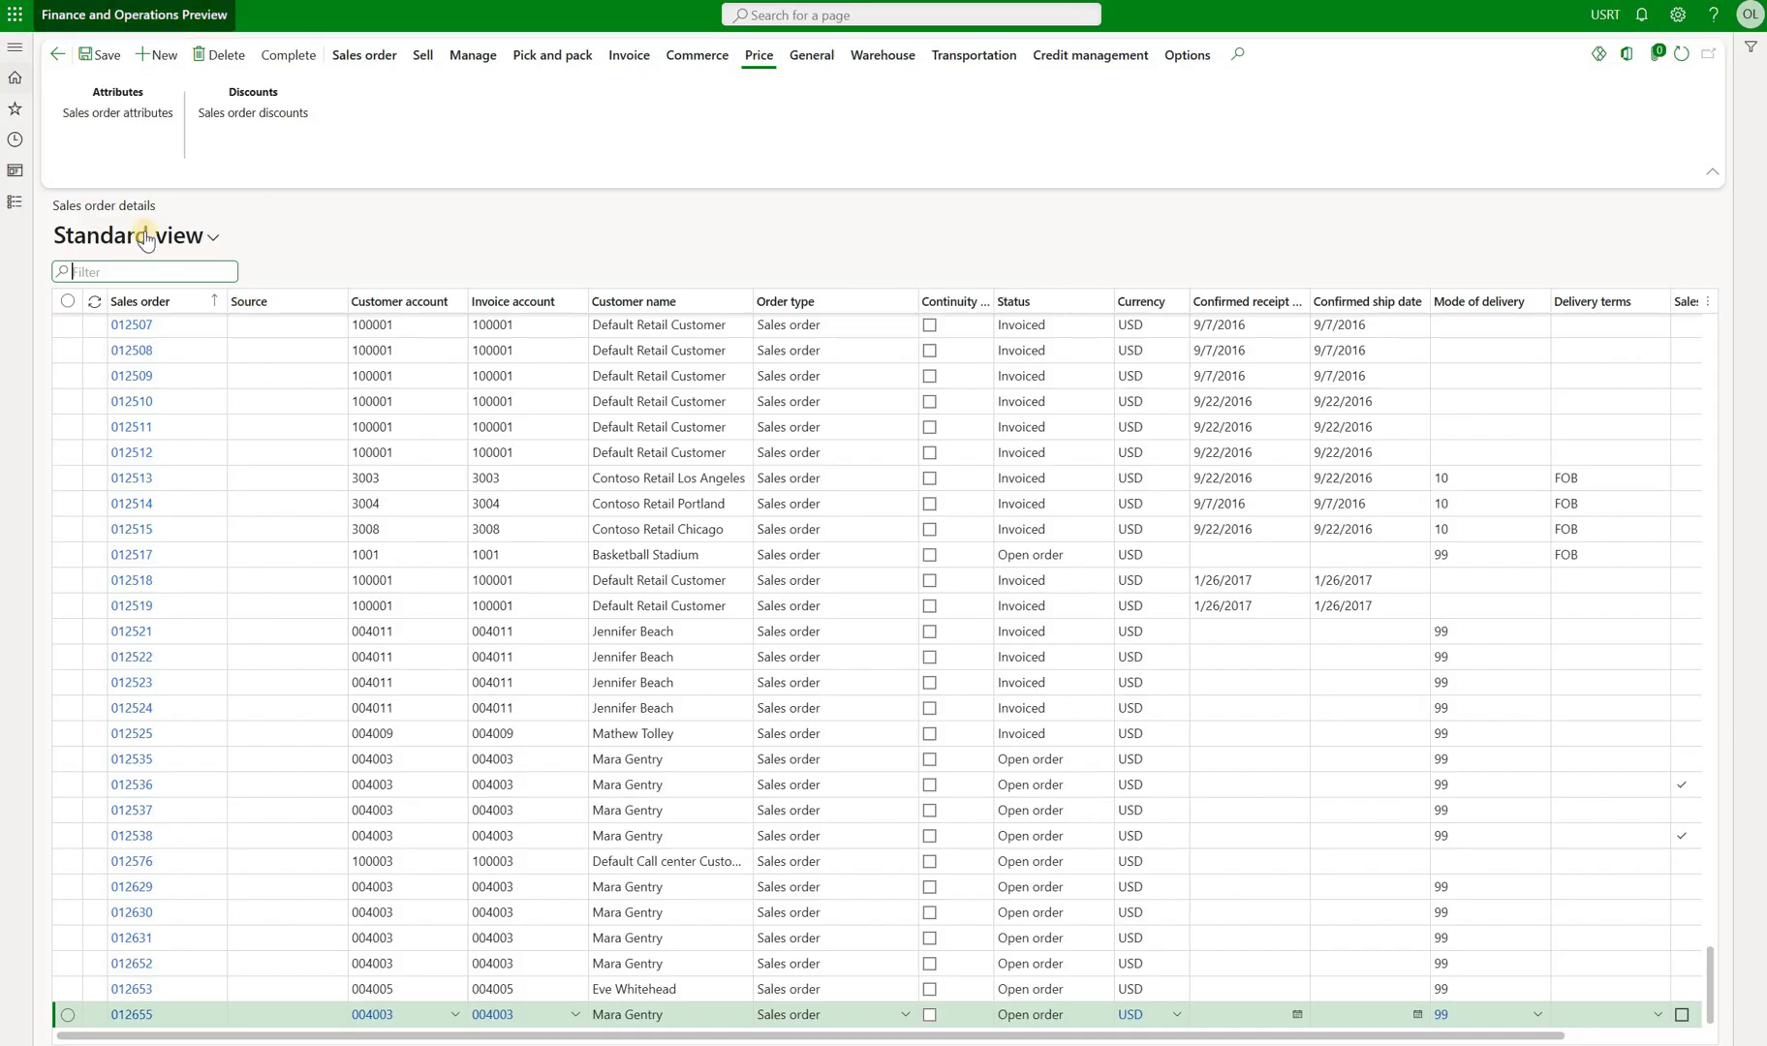
{"action": "left_click", "coordinate": [171, 116]}
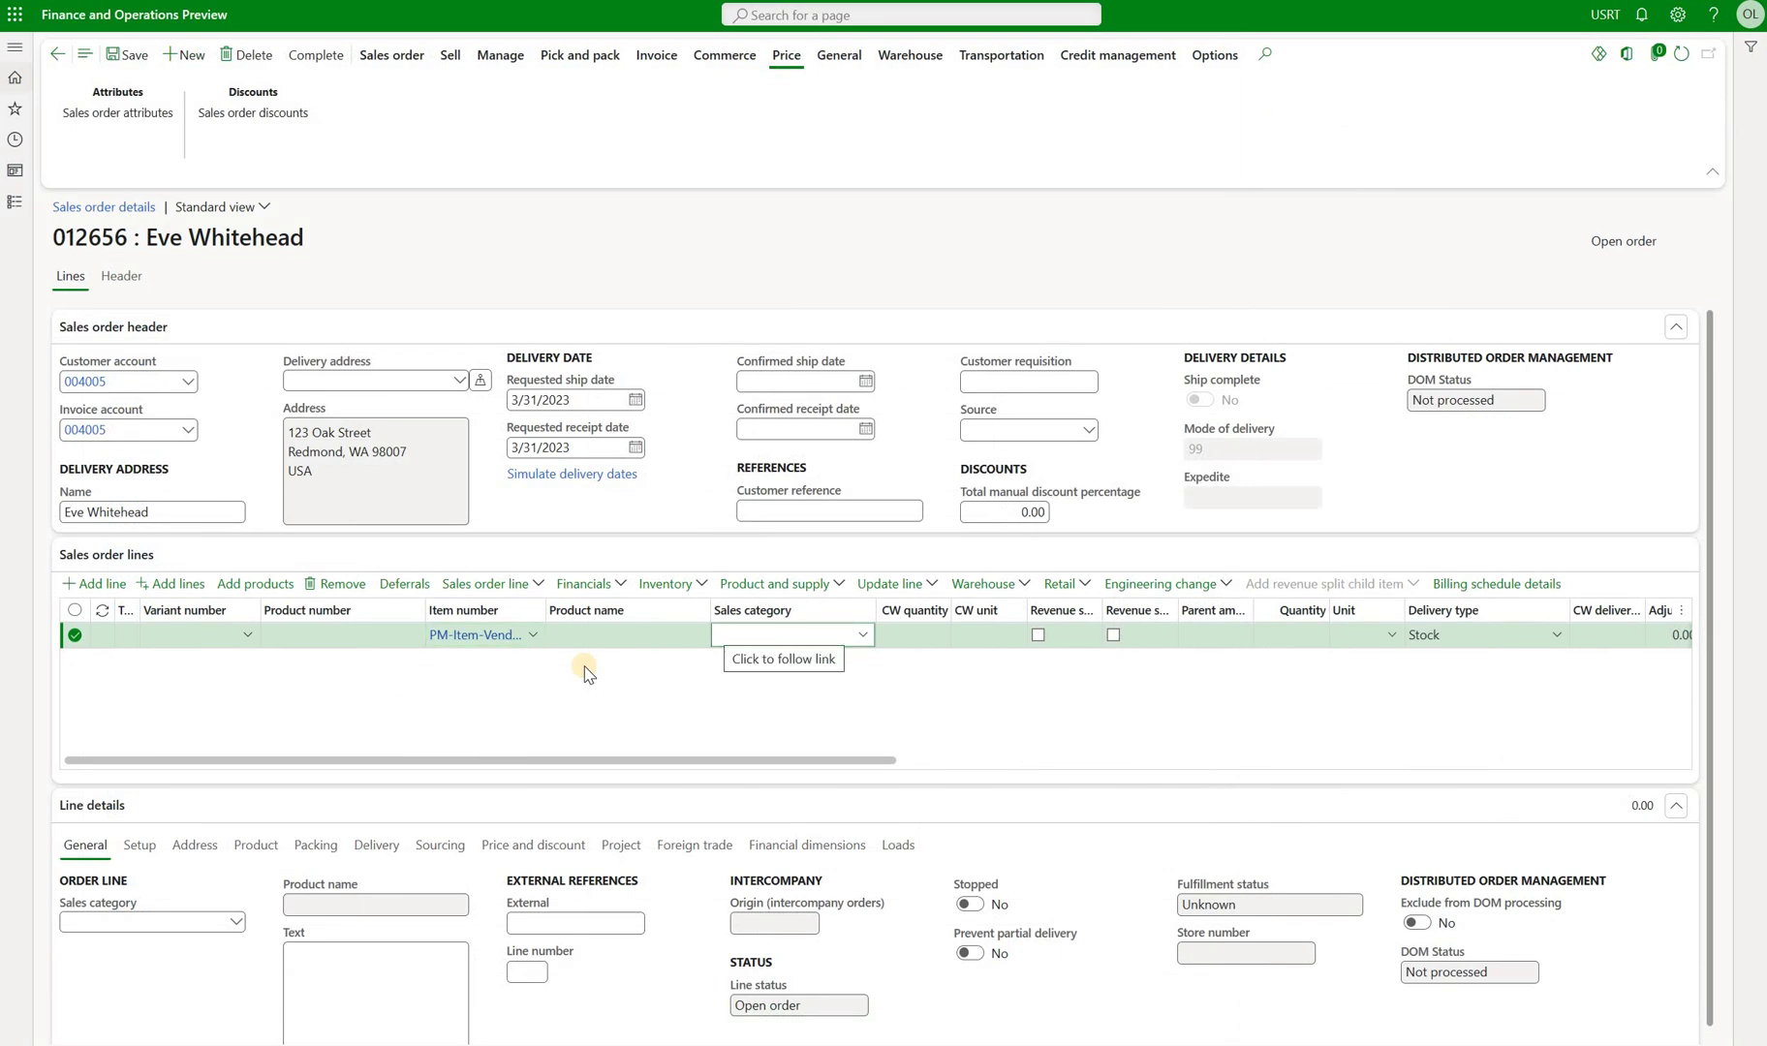
{"action": "key", "text": "Tab"}
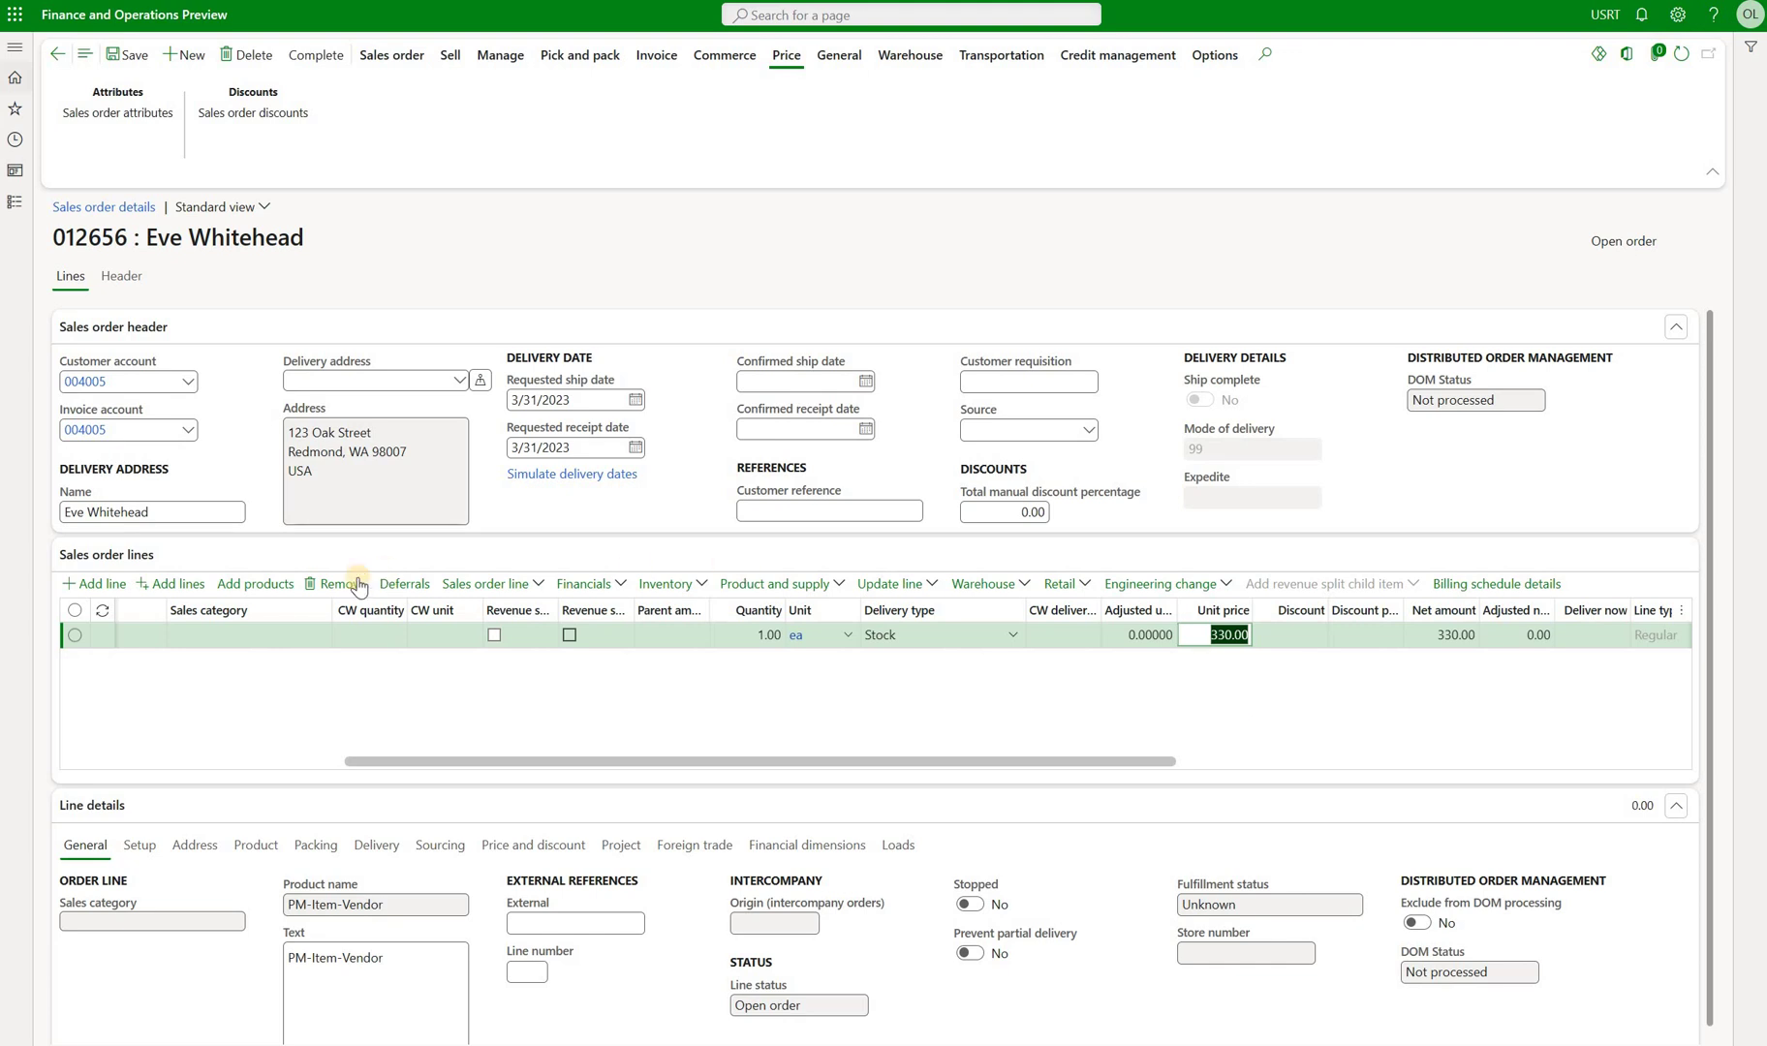
Review the price details of the PM-Item-Vendor sales order line, checking its base price, margin component and discount sections
{"action": "left_click", "coordinate": [512, 586]}
{"action": "scroll", "coordinate": [507, 474], "scroll_direction": "down", "scroll_amount": 3}
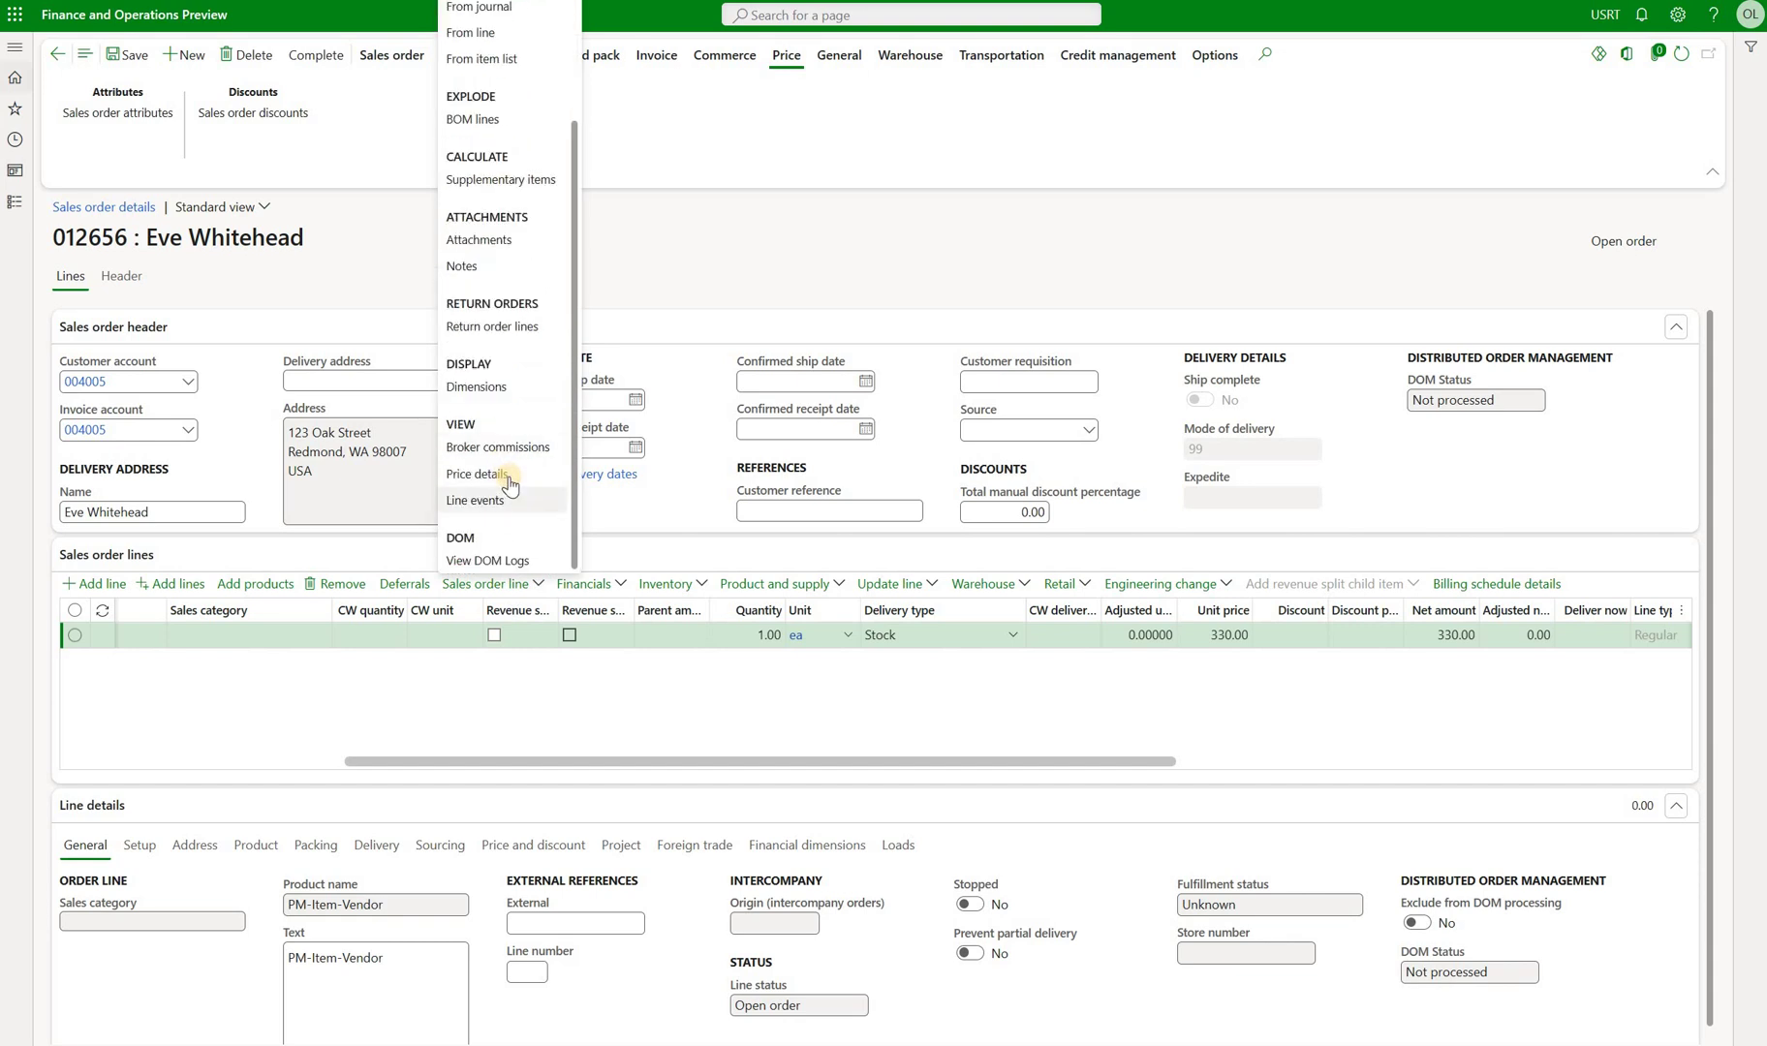
{"action": "left_click", "coordinate": [506, 474]}
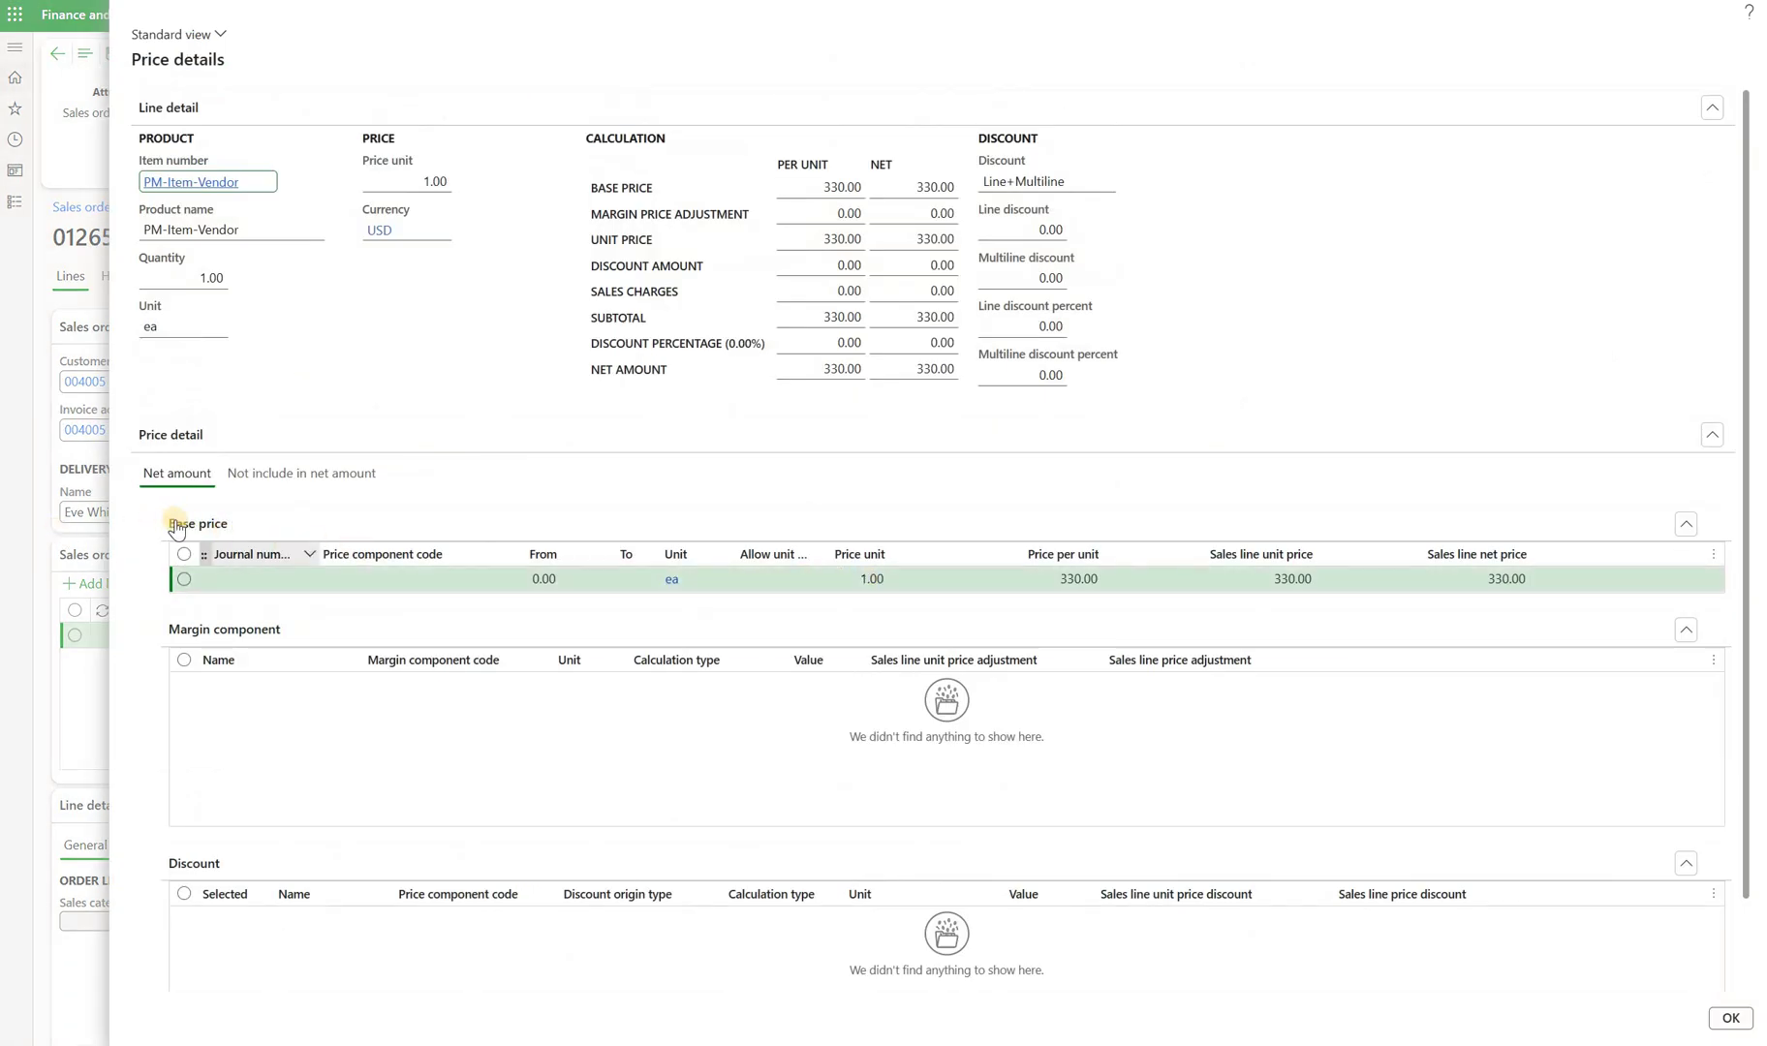
{"action": "left_click", "coordinate": [1064, 579]}
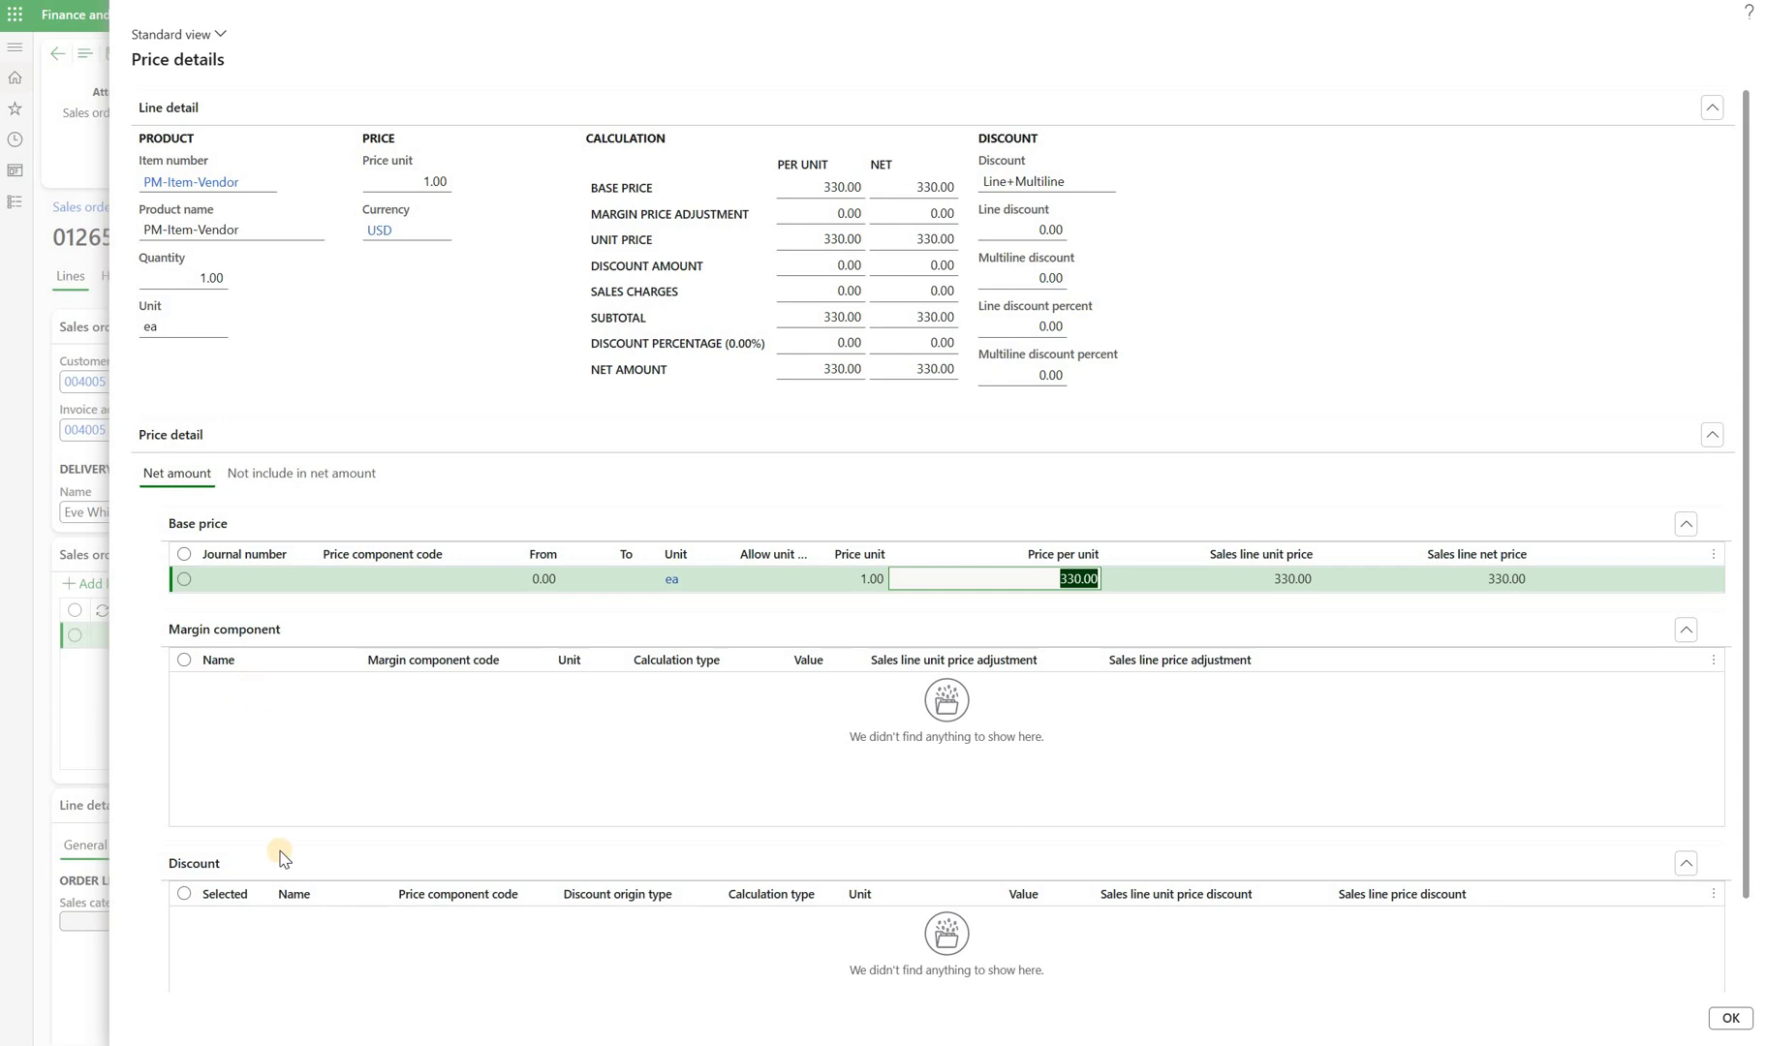
{"action": "scroll", "coordinate": [281, 856], "scroll_direction": "down", "scroll_amount": 1}
{"action": "scroll", "coordinate": [268, 539], "scroll_direction": "up", "scroll_amount": 1}
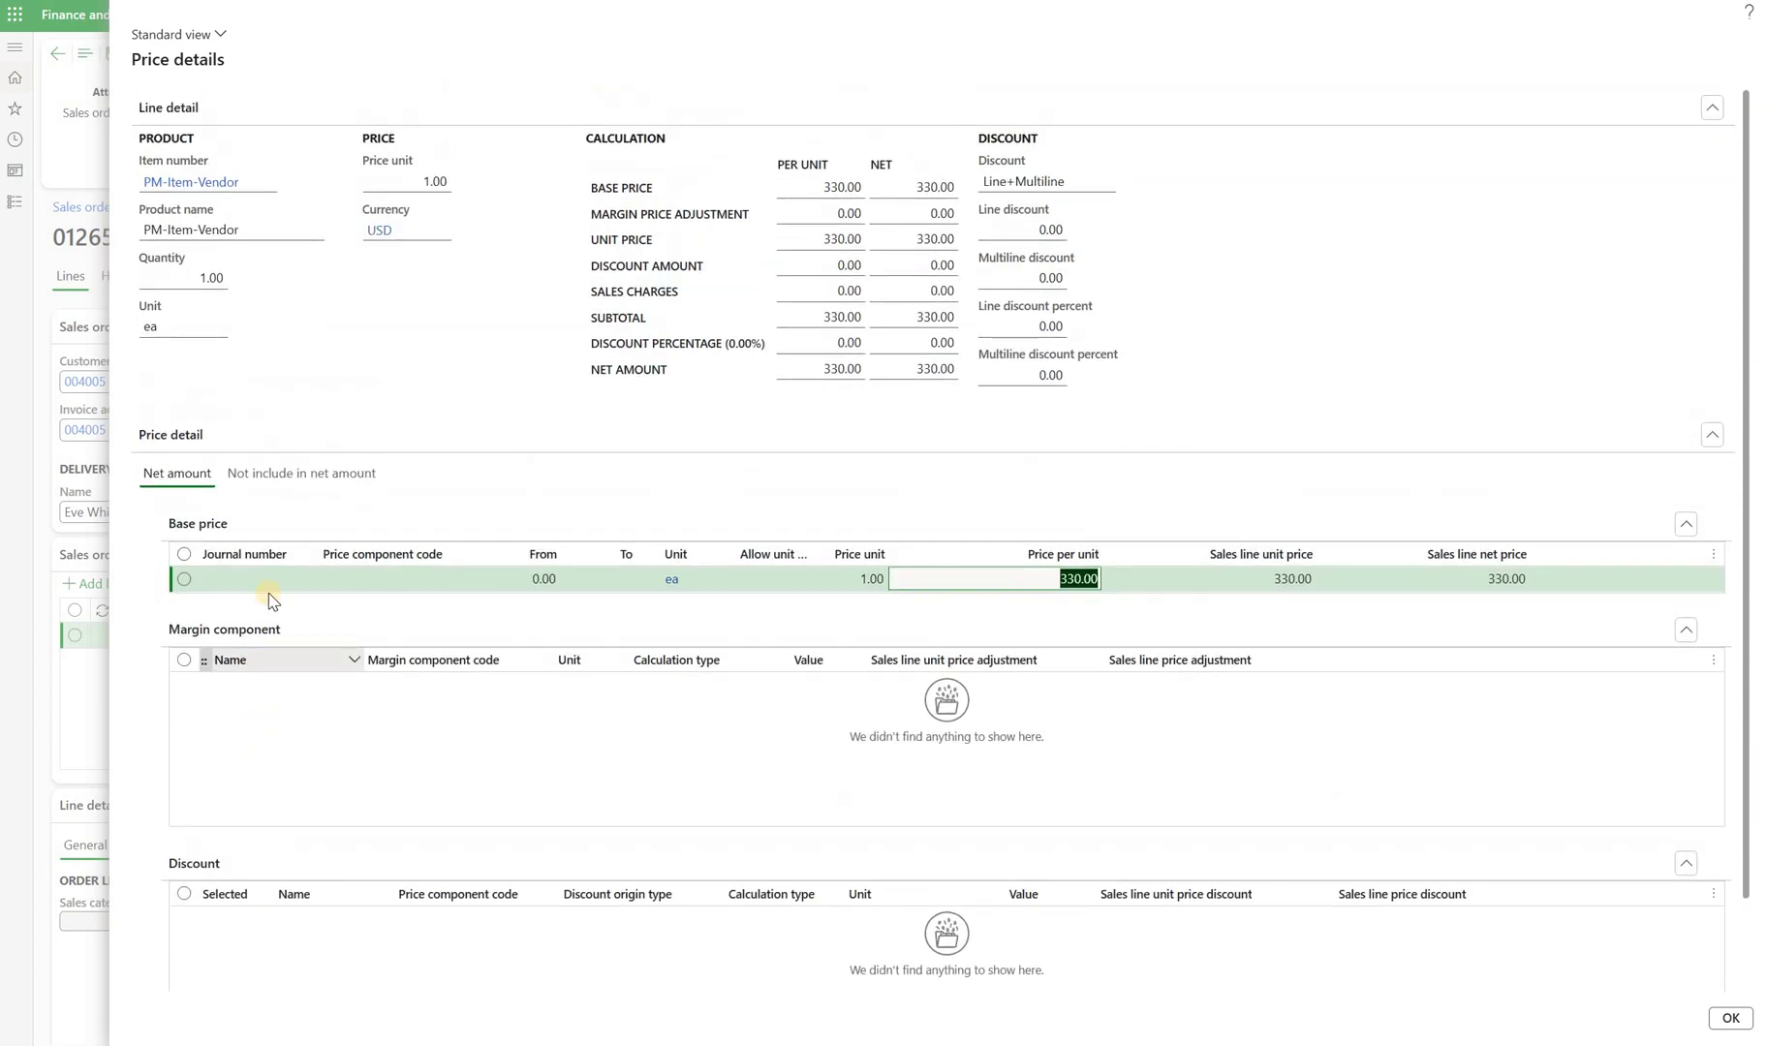